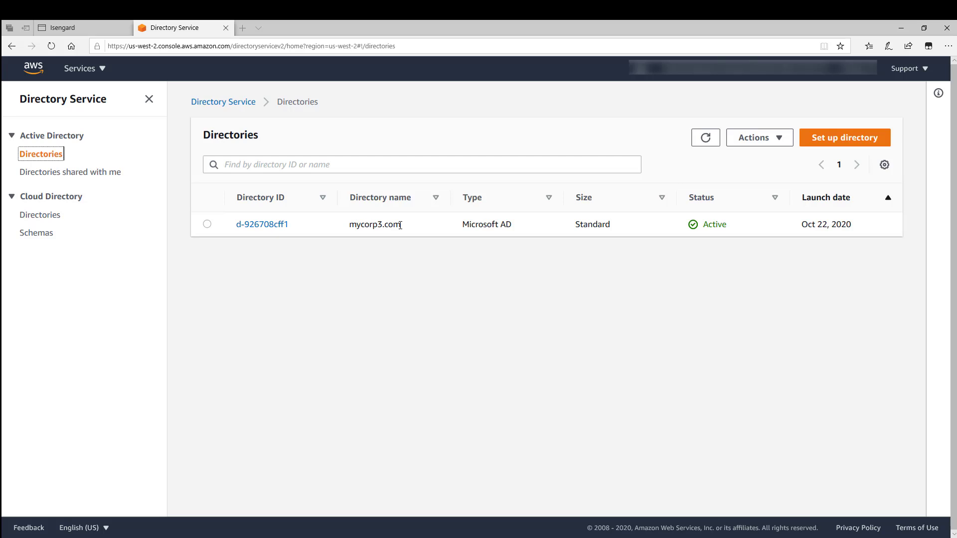
- Review the type and size of the mycorp3.com directory and the IPv4 CIDR of my-other-vpc
{"action": "double_click", "coordinate": [499, 224]}
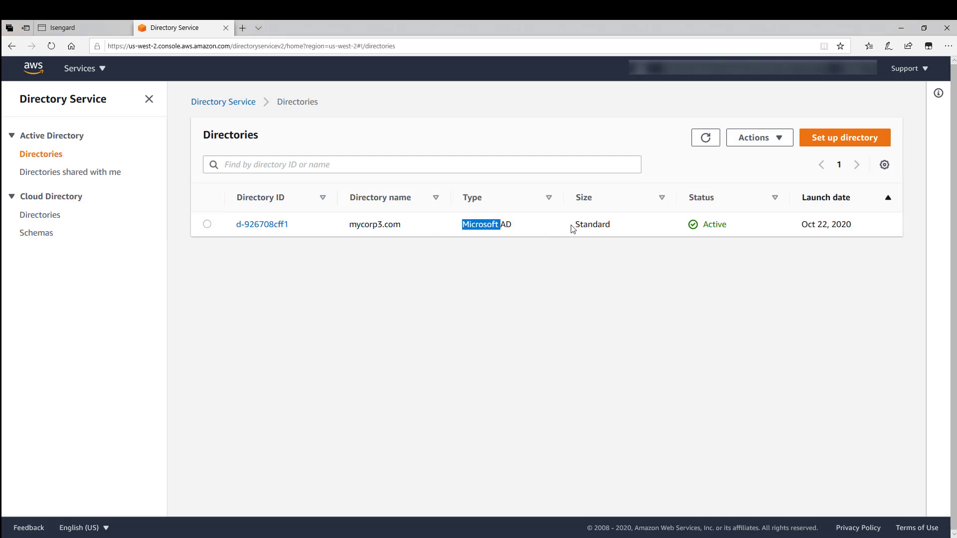
{"action": "double_click", "coordinate": [593, 224]}
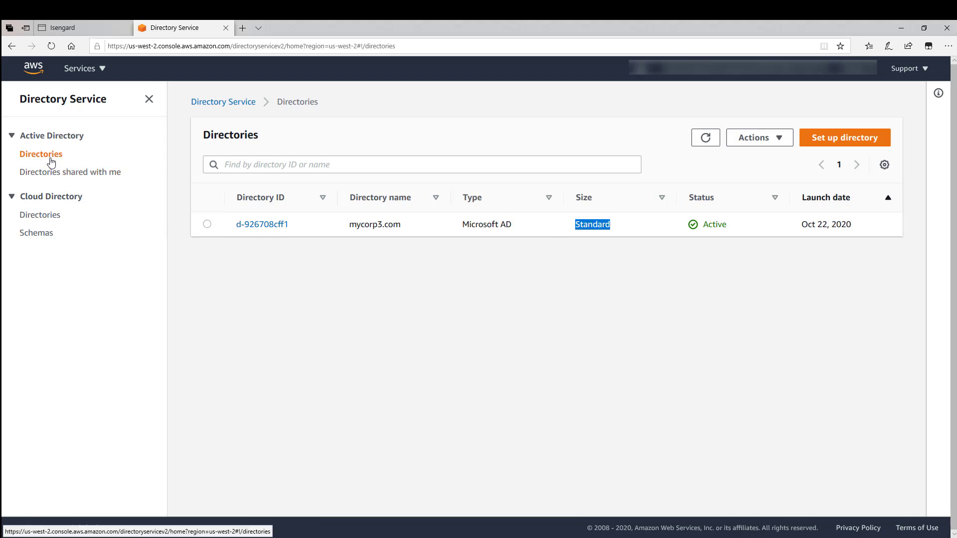
{"action": "left_click", "coordinate": [87, 73]}
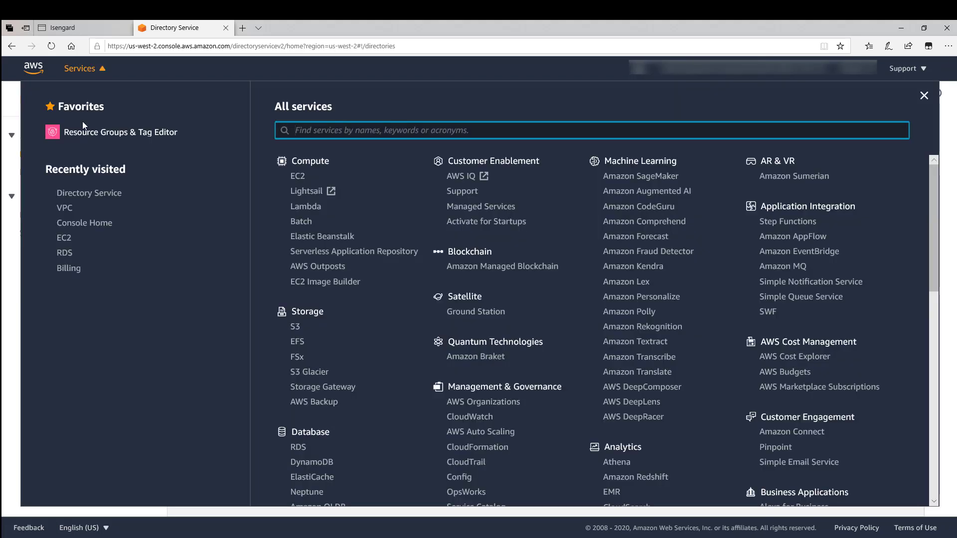
{"action": "left_click", "coordinate": [69, 209]}
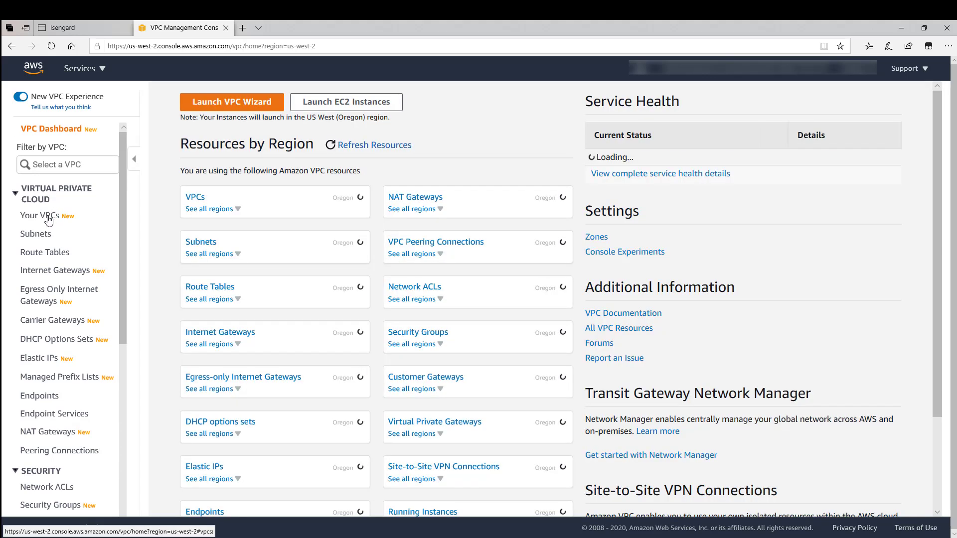
{"action": "left_click", "coordinate": [49, 217]}
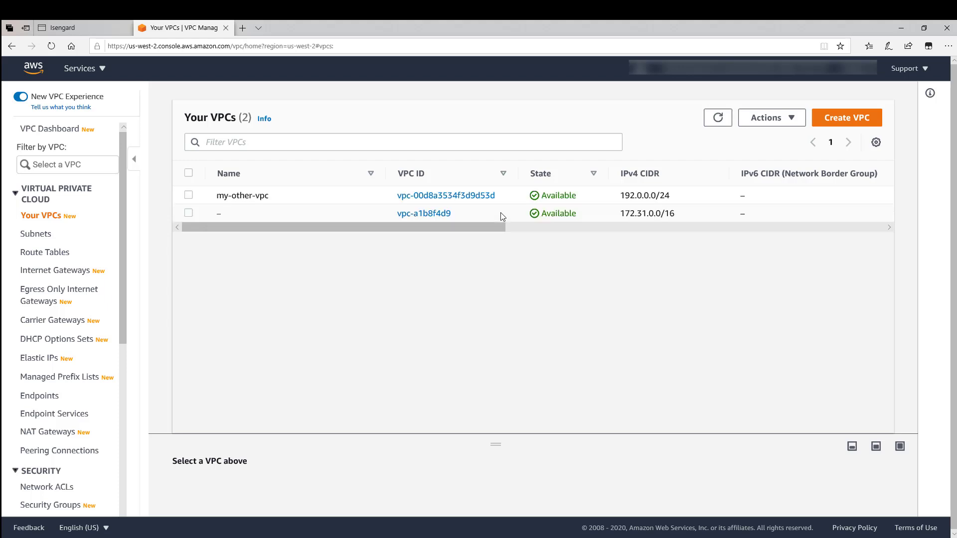
{"action": "mouse_move", "coordinate": [323, 213]}
{"action": "left_click_drag", "start_coordinate": [622, 195], "coordinate": [670, 197]}
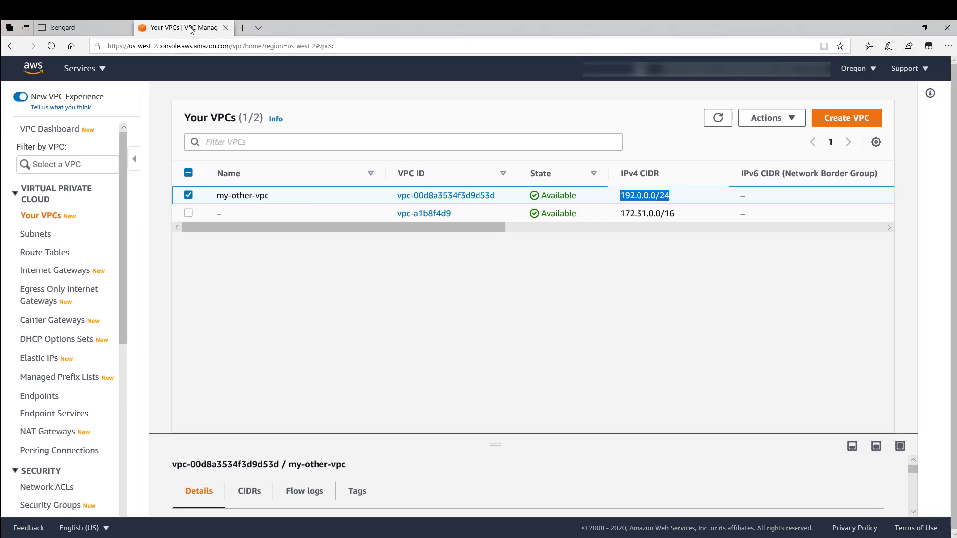
- Switch to the second AWS account in Chrome and check its own directories and the directories shared with it
{"action": "left_click", "coordinate": [904, 28]}
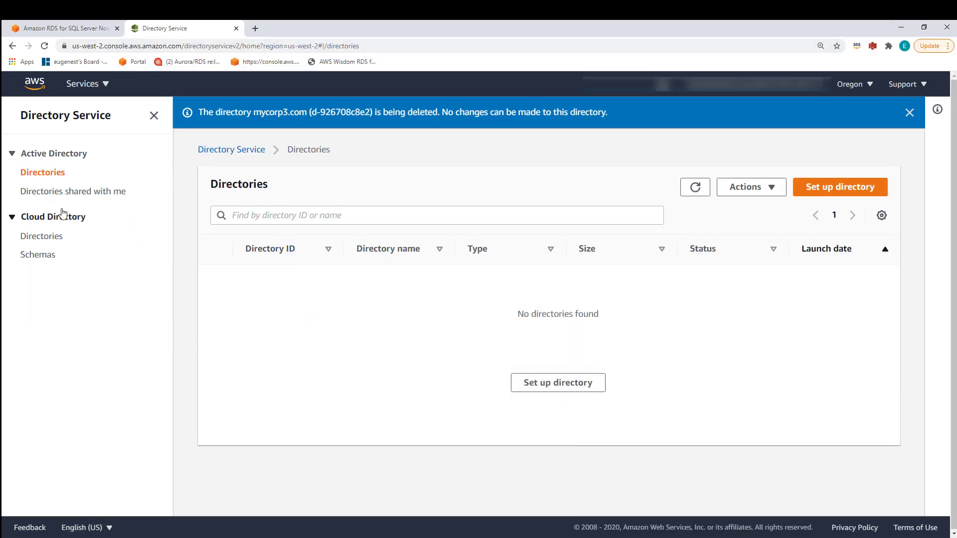
{"action": "left_click", "coordinate": [38, 192]}
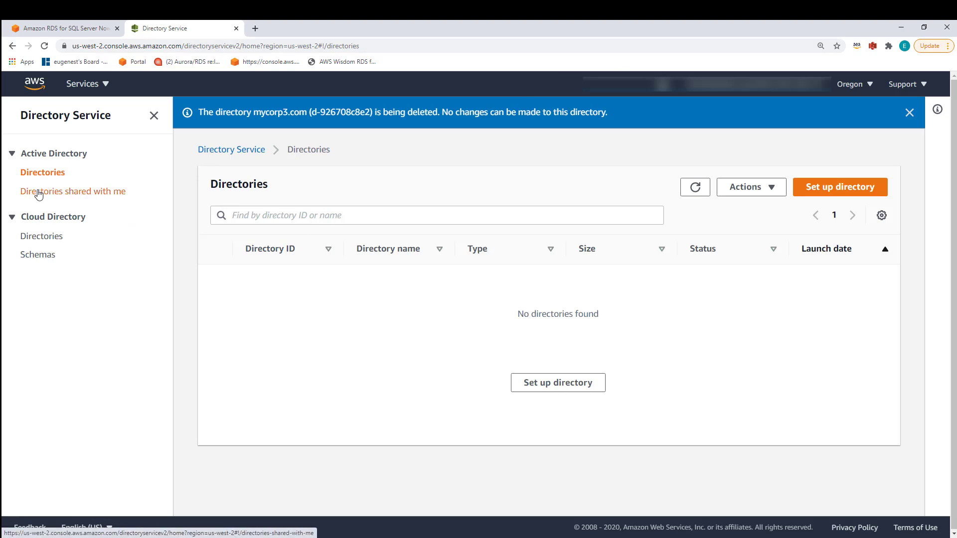
{"action": "left_click", "coordinate": [40, 176]}
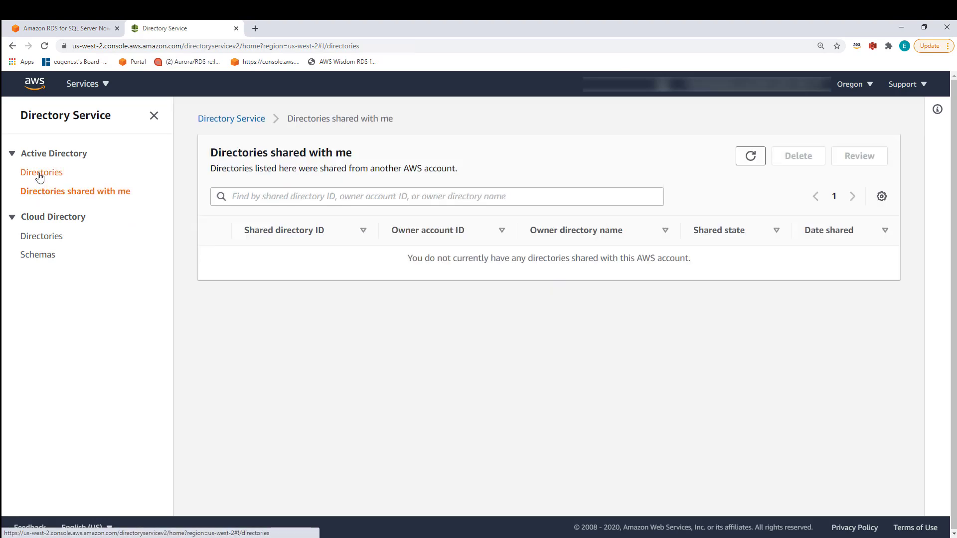
{"action": "left_click", "coordinate": [38, 192]}
- Check the list of RDS databases in the second account
{"action": "left_click", "coordinate": [91, 86]}
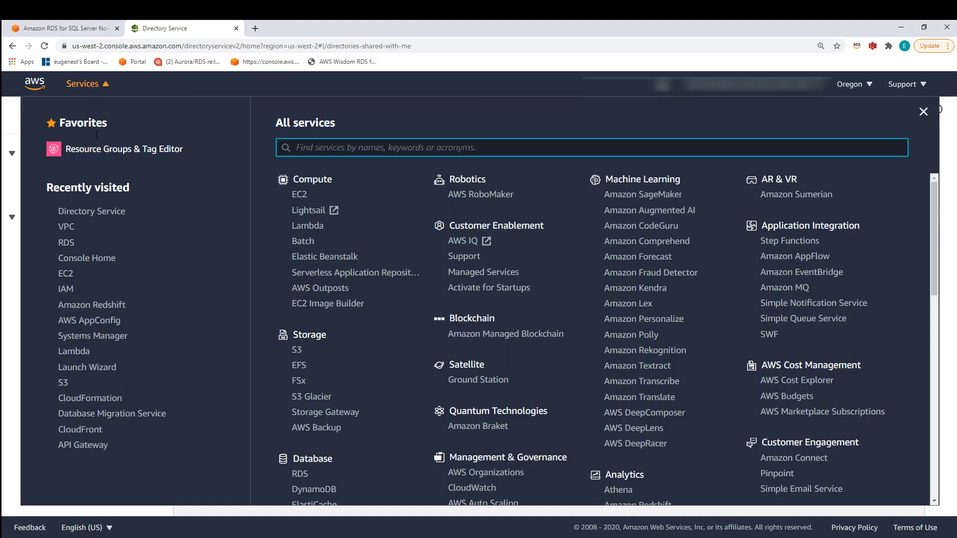
{"action": "left_click", "coordinate": [65, 242]}
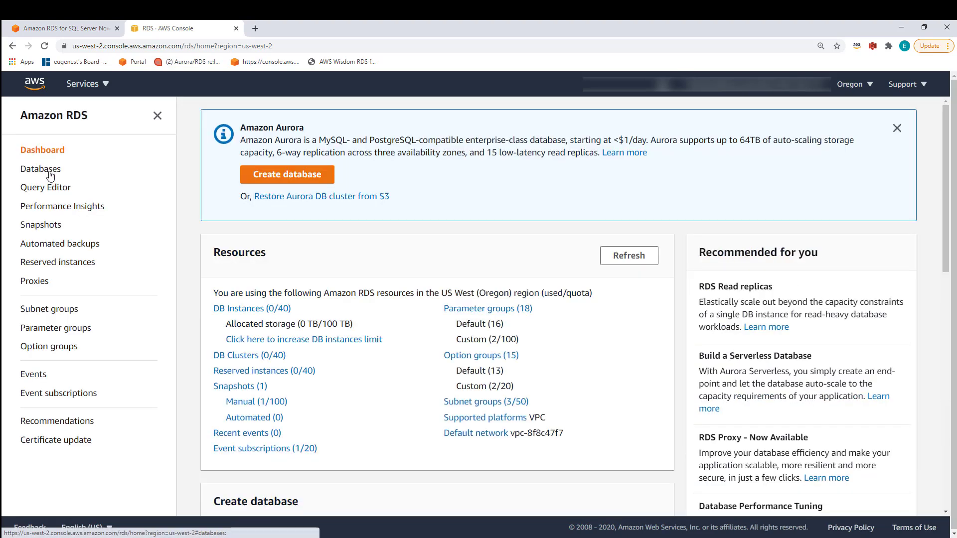
{"action": "left_click", "coordinate": [50, 175]}
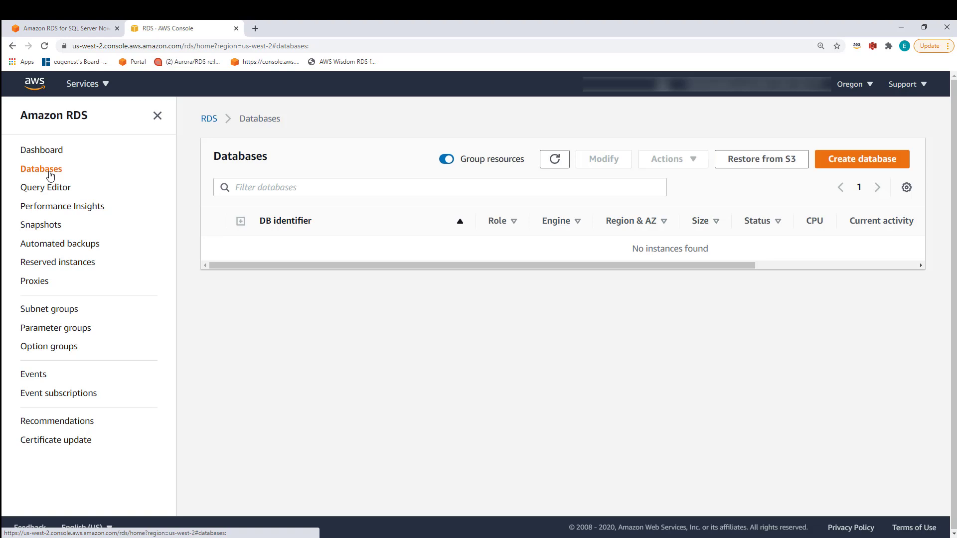
- Examine the IPv4 CIDR of the VPC in the second account
{"action": "left_click", "coordinate": [85, 86]}
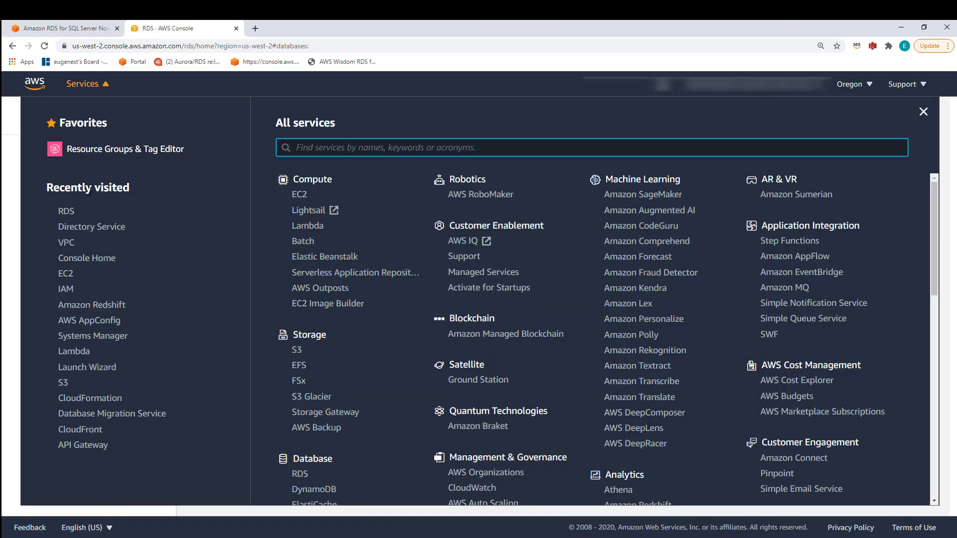
{"action": "left_click", "coordinate": [68, 245]}
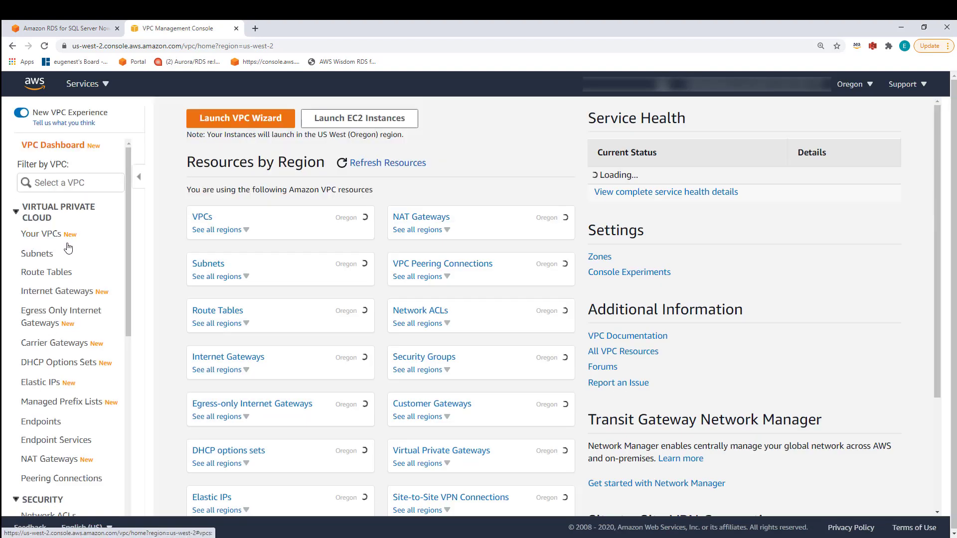
{"action": "left_click", "coordinate": [203, 218]}
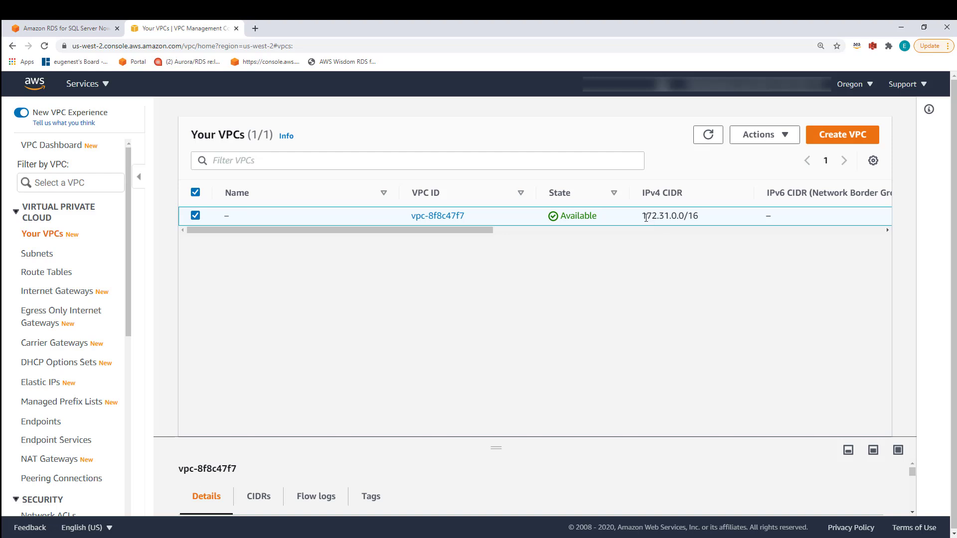
{"action": "left_click_drag", "start_coordinate": [646, 217], "coordinate": [706, 218]}
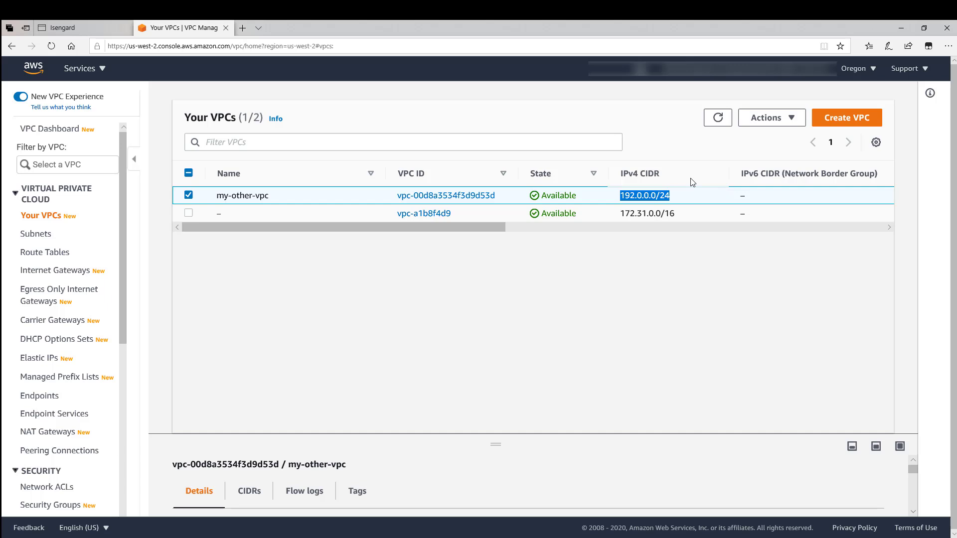
- Back in the first account in Edge, begin sharing the mycorp3.com directory, choosing to share it with other AWS accounts
{"action": "left_click", "coordinate": [81, 69]}
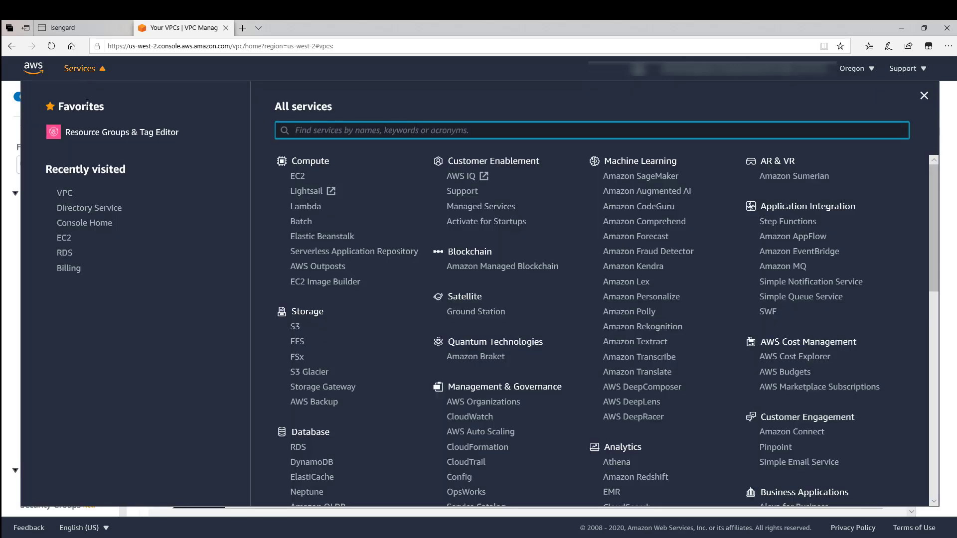
{"action": "left_click", "coordinate": [89, 208]}
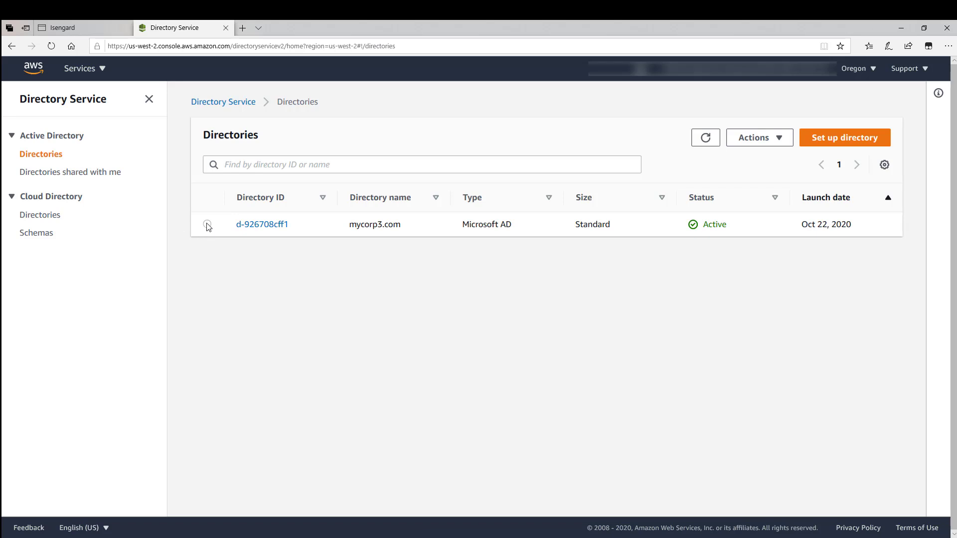
{"action": "left_click", "coordinate": [208, 225]}
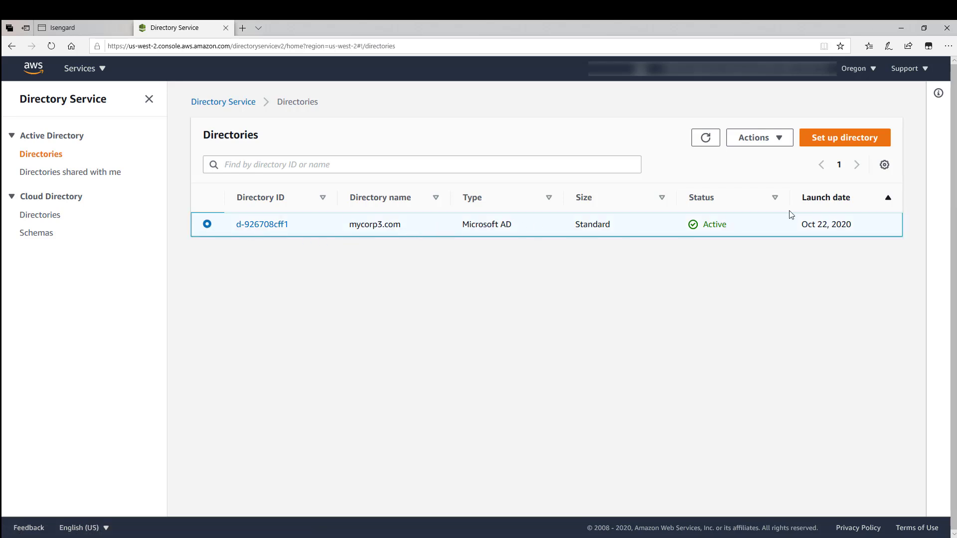
{"action": "left_click", "coordinate": [772, 141]}
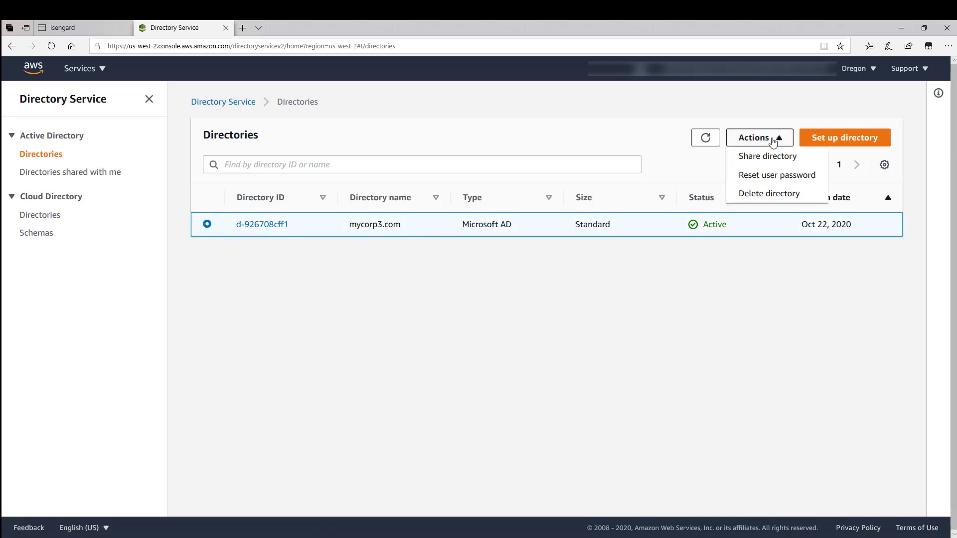
{"action": "left_click", "coordinate": [772, 157]}
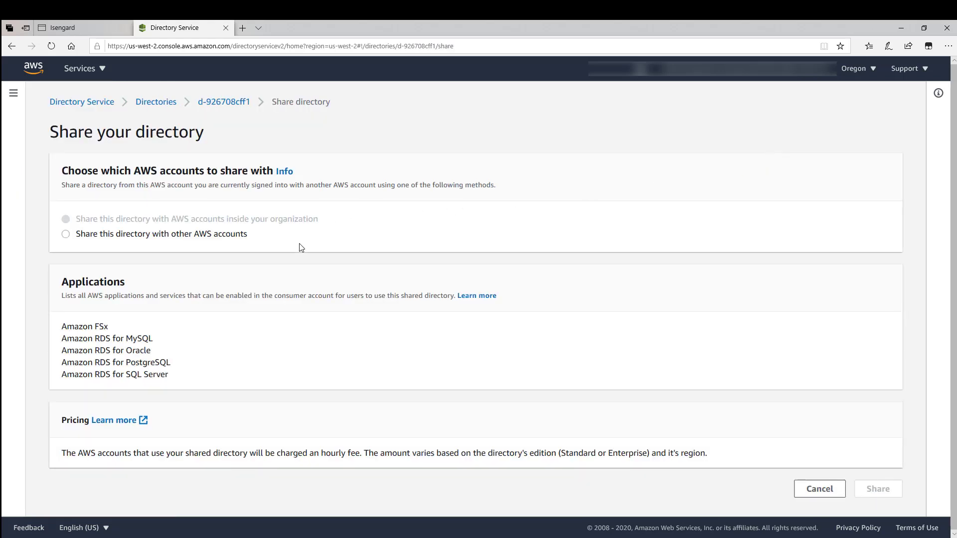
{"action": "left_click", "coordinate": [66, 235]}
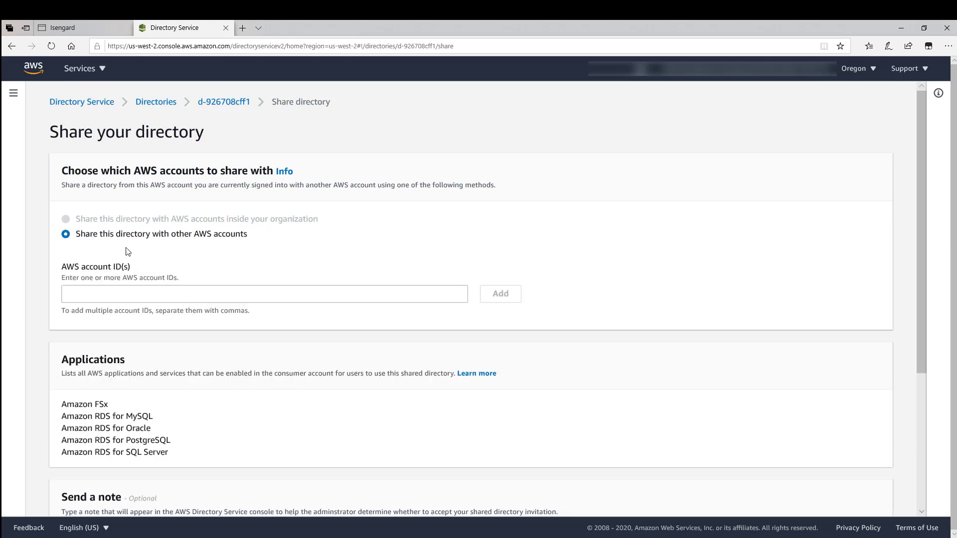
- Copy the second account's ID from its console in Chrome and add it to the directory share in Edge
{"action": "left_click", "coordinate": [74, 295]}
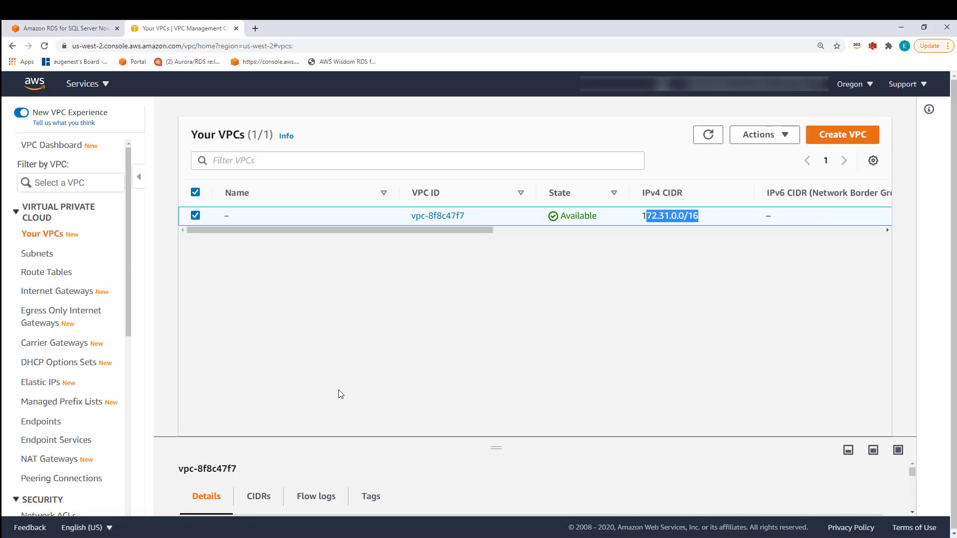
{"action": "left_click", "coordinate": [818, 92]}
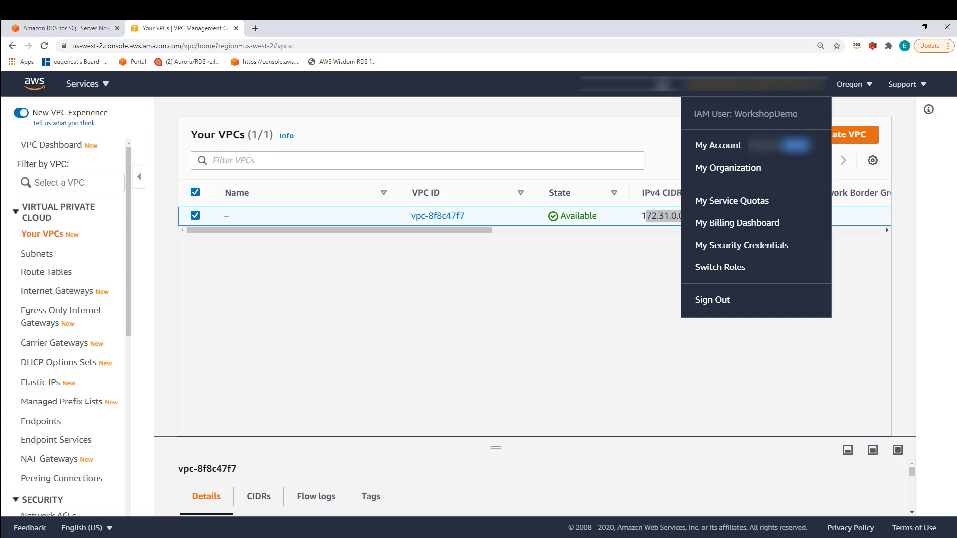
{"action": "right_click", "coordinate": [752, 147]}
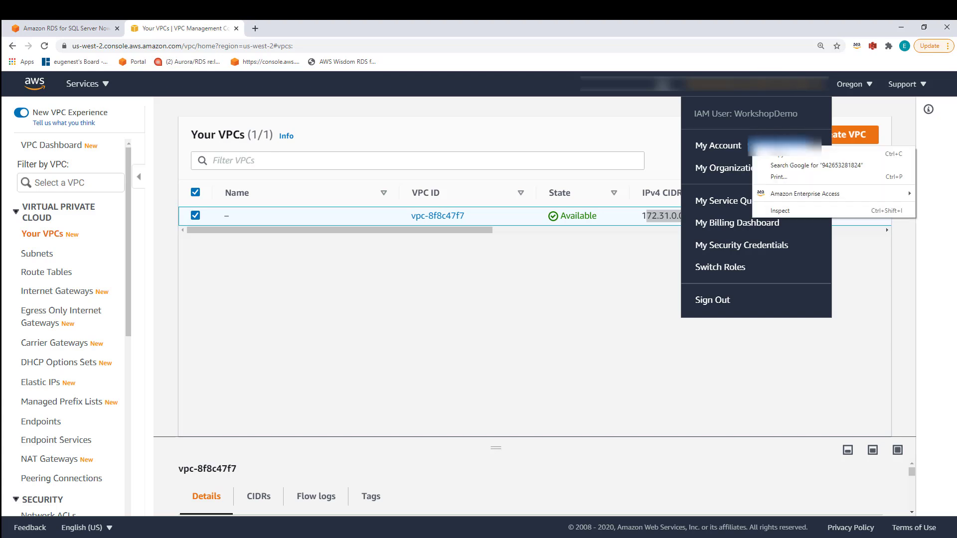
{"action": "left_click", "coordinate": [763, 153]}
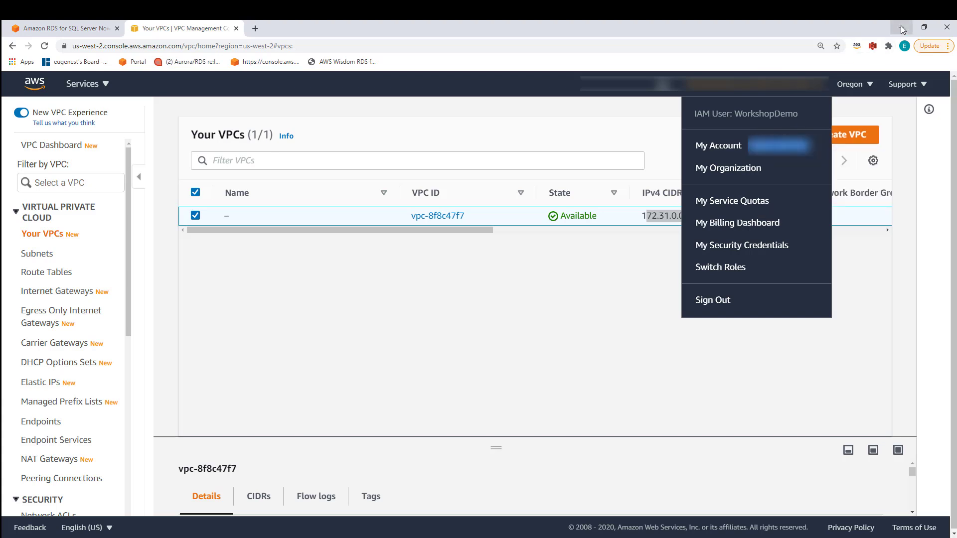
{"action": "left_click", "coordinate": [902, 28]}
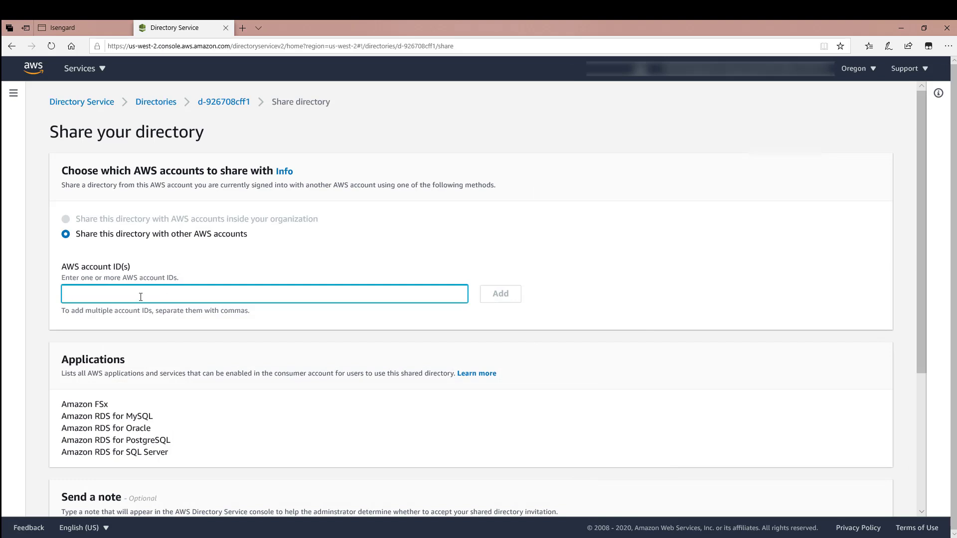
{"action": "key", "text": "ctrl+v"}
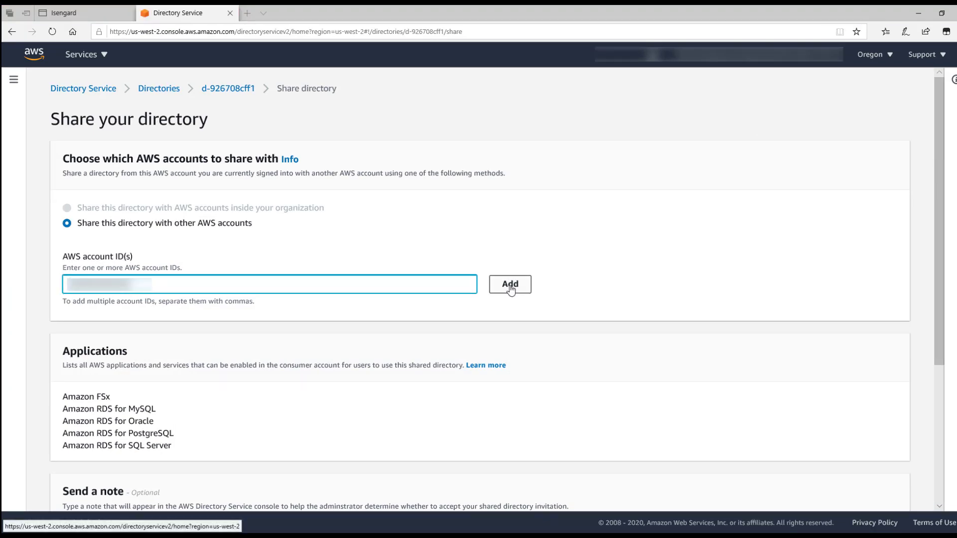
{"action": "left_click", "coordinate": [511, 288]}
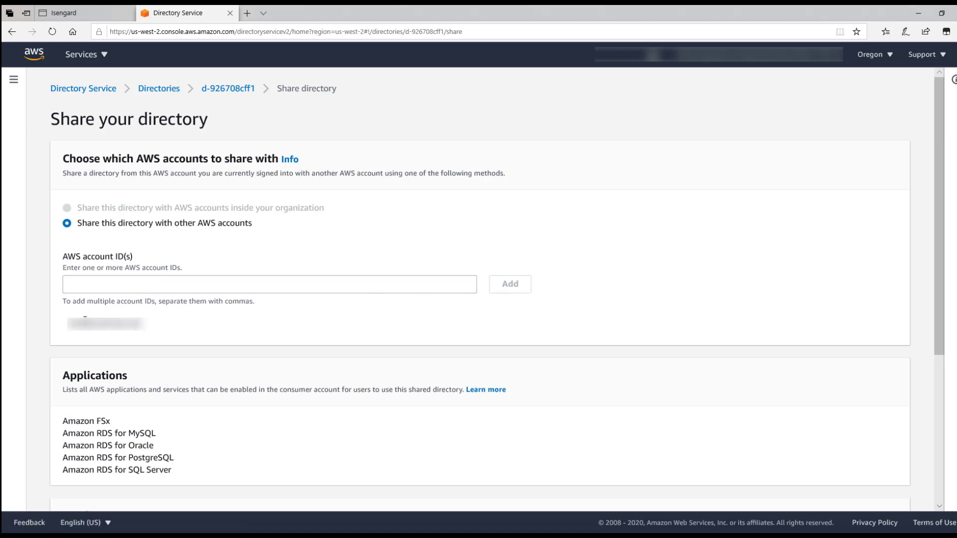
- Add the note "Hi there!" to the invitation and share the directory
{"action": "scroll", "coordinate": [142, 349], "scroll_direction": "down", "scroll_amount": 4}
{"action": "scroll", "coordinate": [141, 354], "scroll_direction": "down", "scroll_amount": 1}
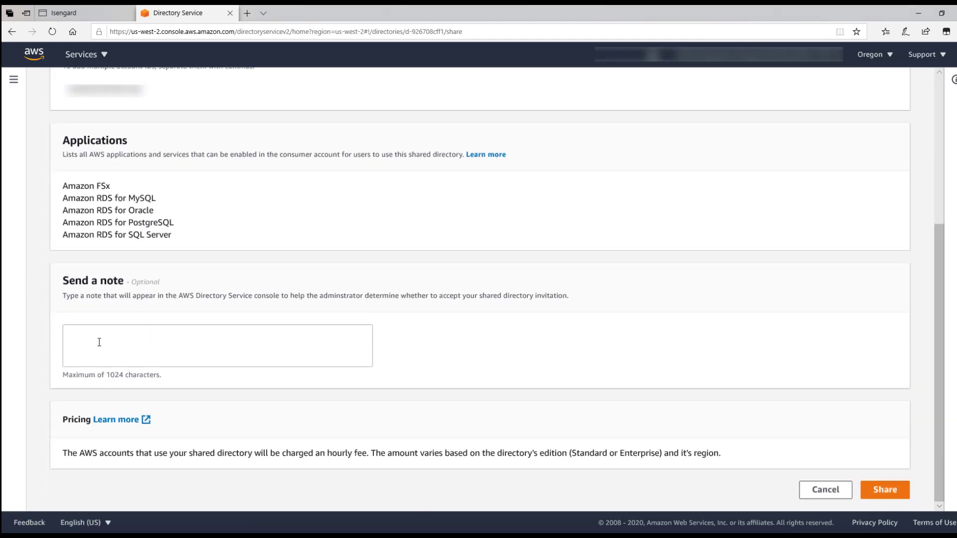
{"action": "left_click", "coordinate": [99, 342]}
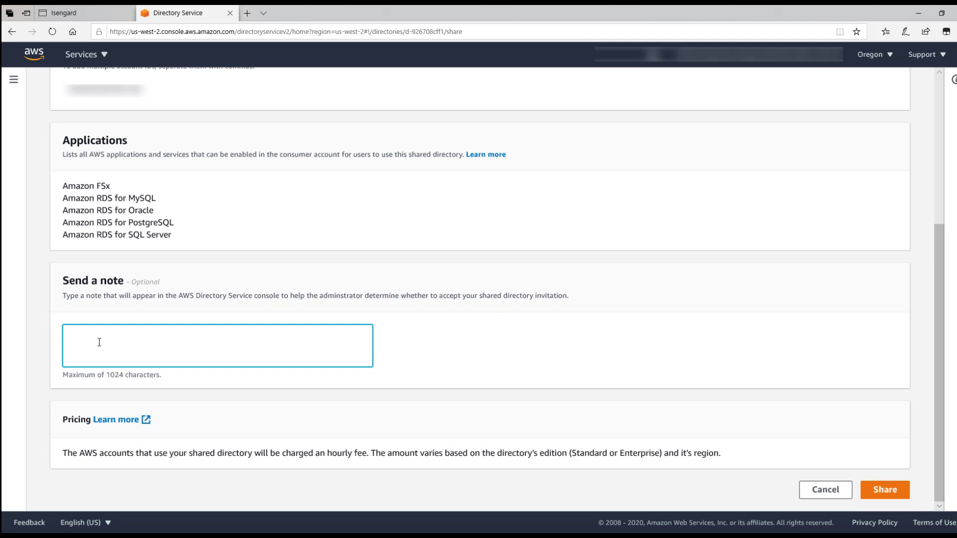
{"action": "type", "text": "Hi there!"}
{"action": "left_click", "coordinate": [885, 491]}
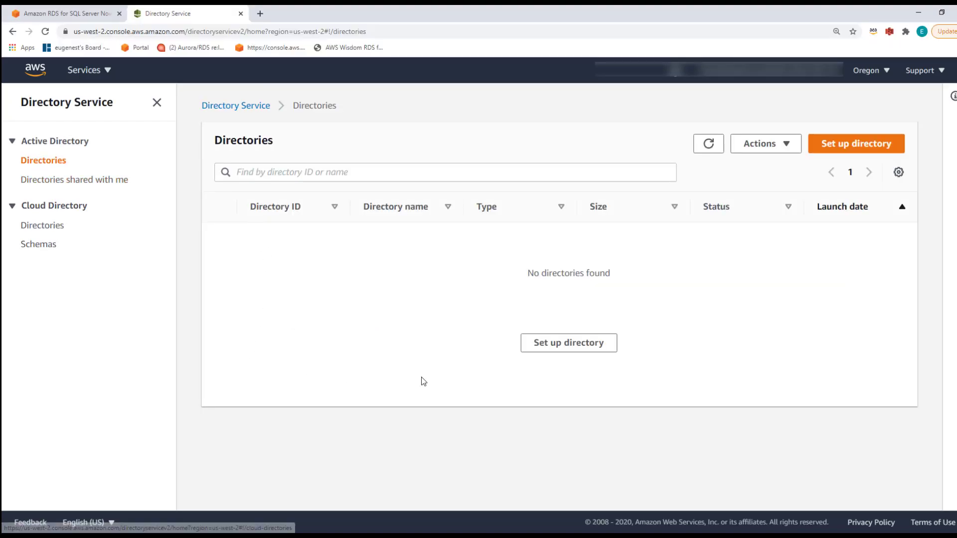
- In the second account in Chrome, refresh the directories shared with it and check the shared state of mycorp3.com
{"action": "left_click", "coordinate": [43, 182]}
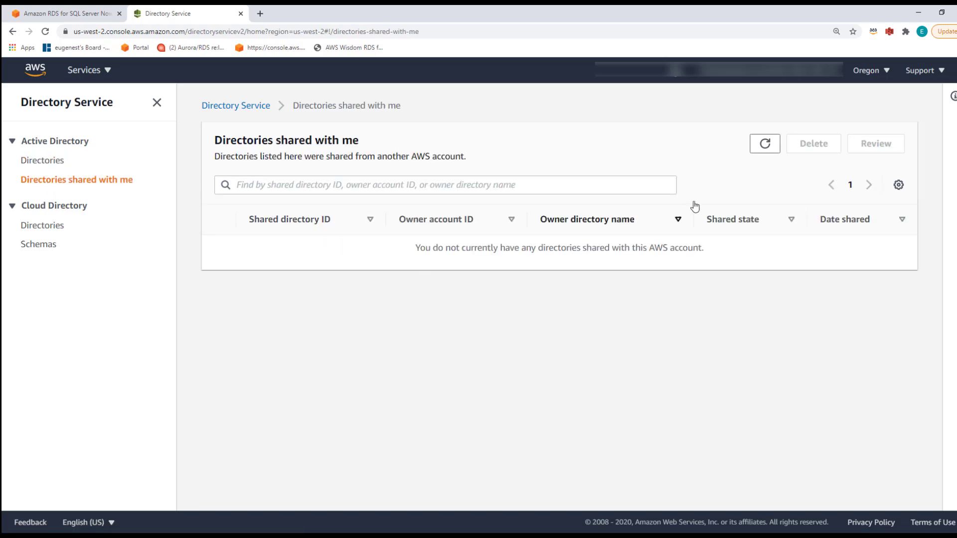
{"action": "left_click", "coordinate": [766, 145]}
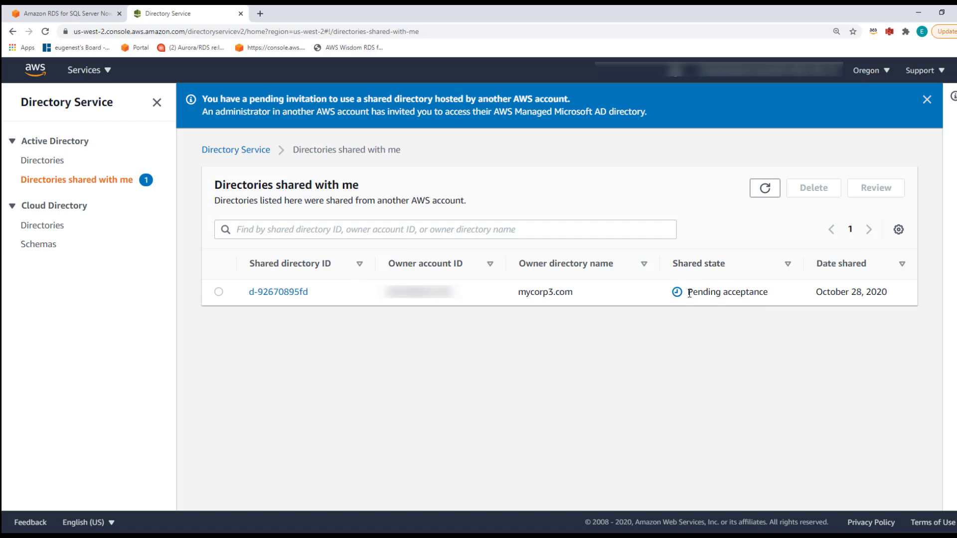
{"action": "left_click_drag", "start_coordinate": [689, 293], "coordinate": [769, 294]}
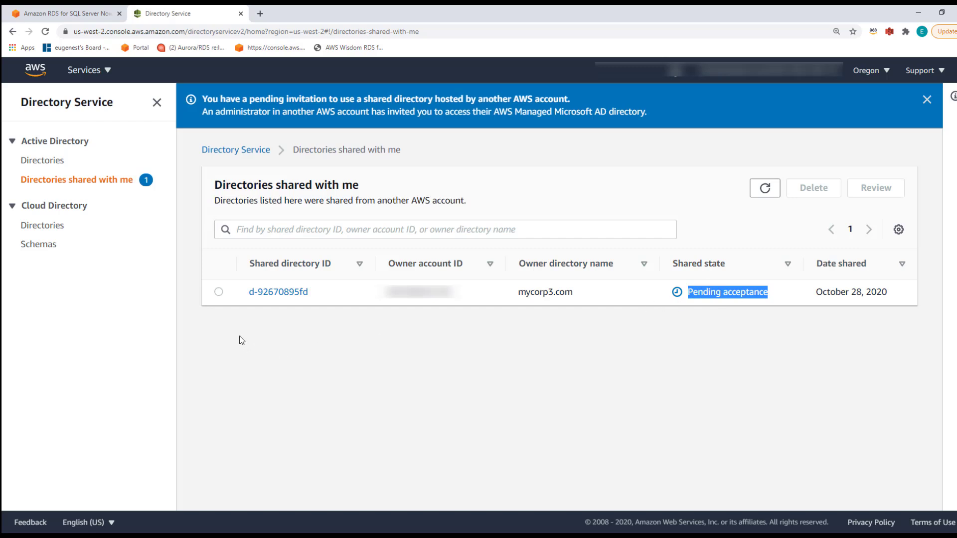
- Review the pending mycorp3.com shared directory invitation, agree to the additional hourly fee and accept it
{"action": "left_click", "coordinate": [218, 292]}
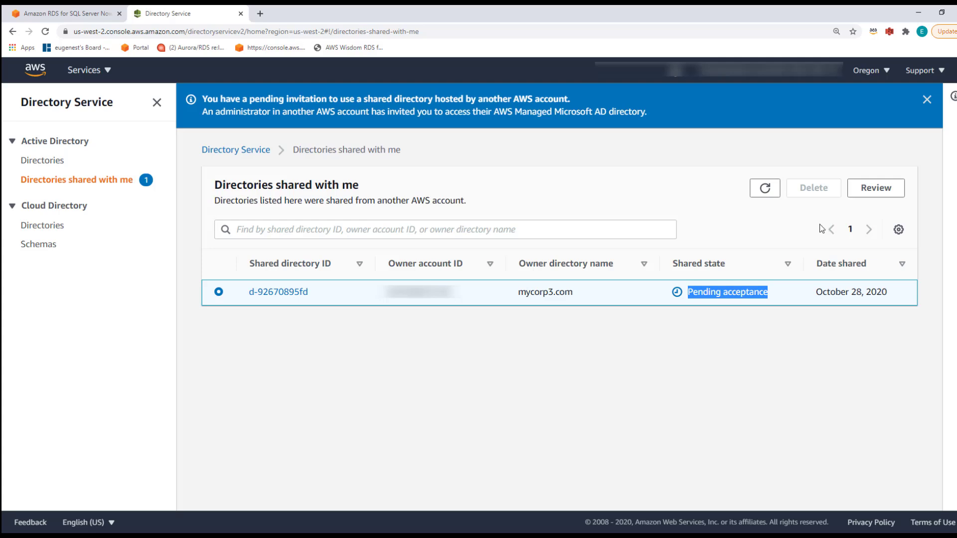
{"action": "left_click", "coordinate": [868, 193]}
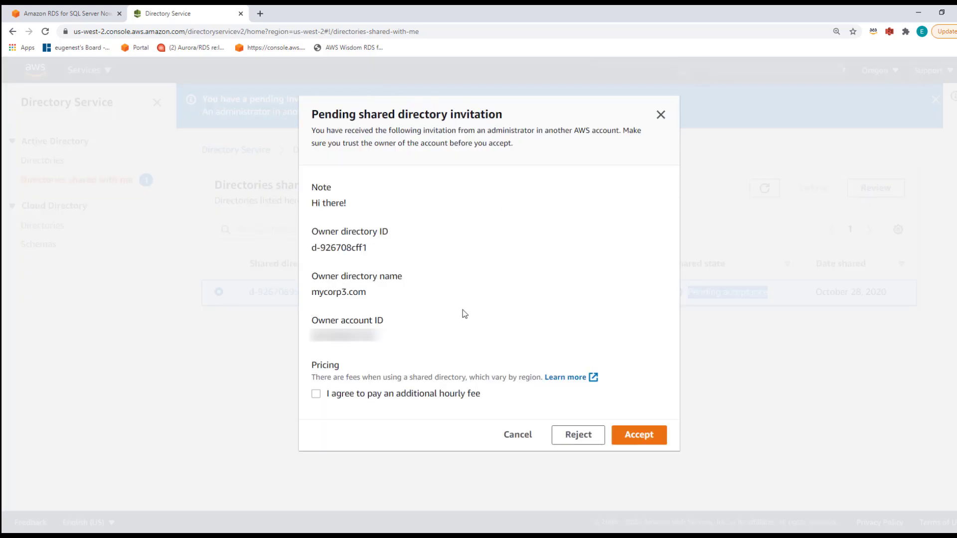
{"action": "left_click_drag", "start_coordinate": [318, 203], "coordinate": [347, 203]}
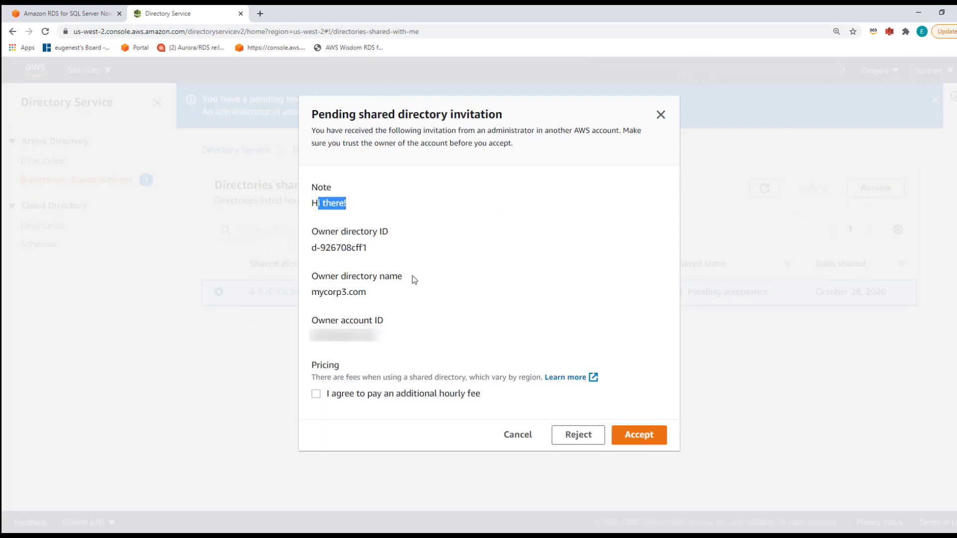
{"action": "double_click", "coordinate": [330, 248]}
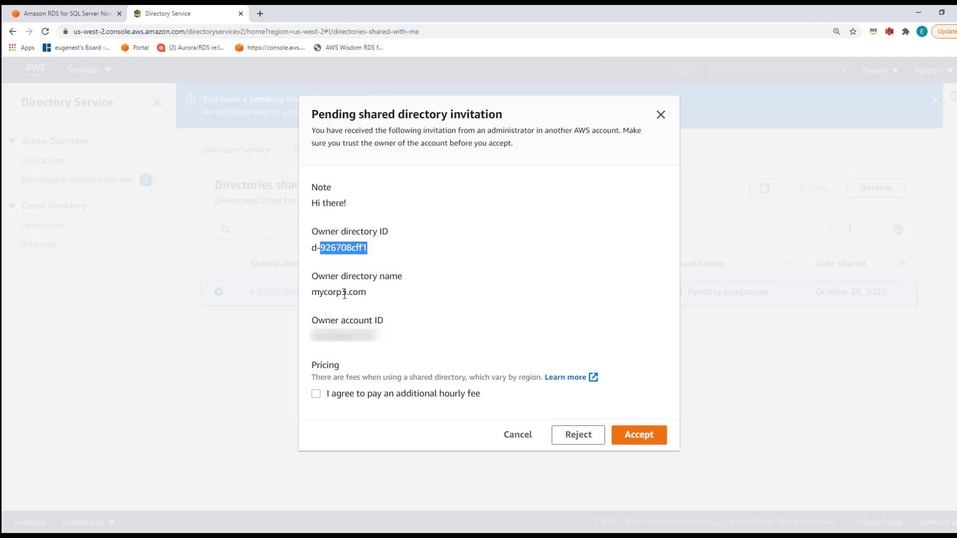
{"action": "left_click_drag", "start_coordinate": [315, 293], "coordinate": [367, 291]}
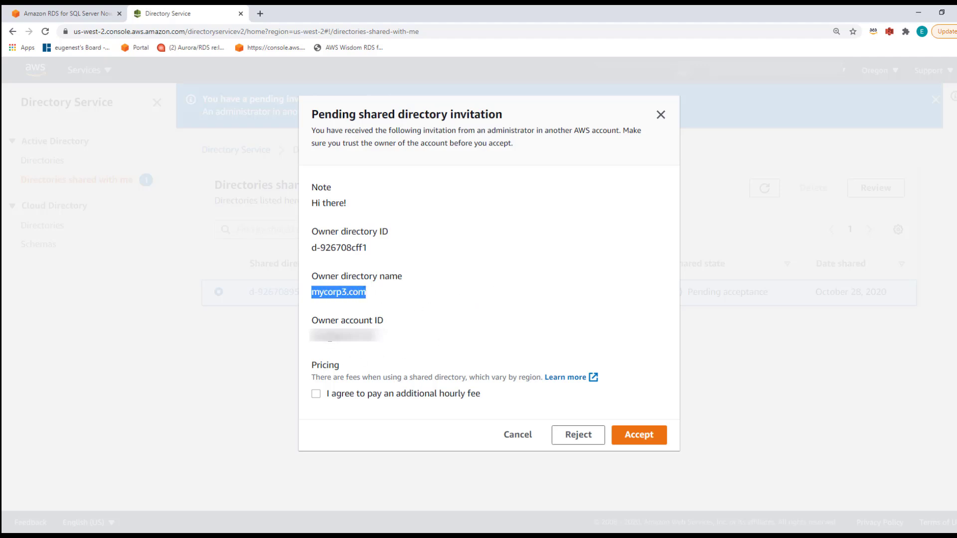
{"action": "left_click_drag", "start_coordinate": [313, 336], "coordinate": [374, 337]}
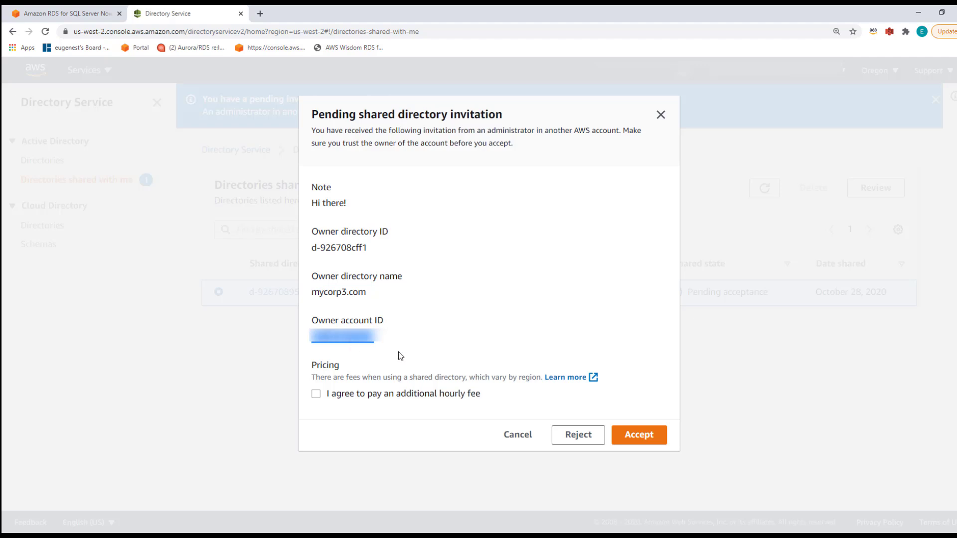
{"action": "left_click", "coordinate": [318, 395]}
{"action": "left_click", "coordinate": [633, 437]}
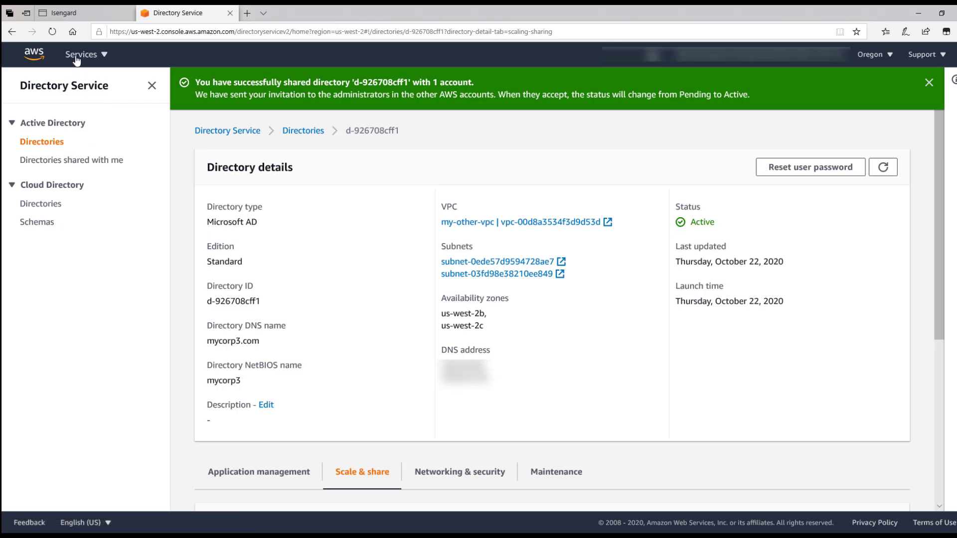
- Switch to the first account in Edge, go to the VPC peering connections and start creating a new one
{"action": "left_click", "coordinate": [76, 55]}
{"action": "left_click", "coordinate": [64, 212]}
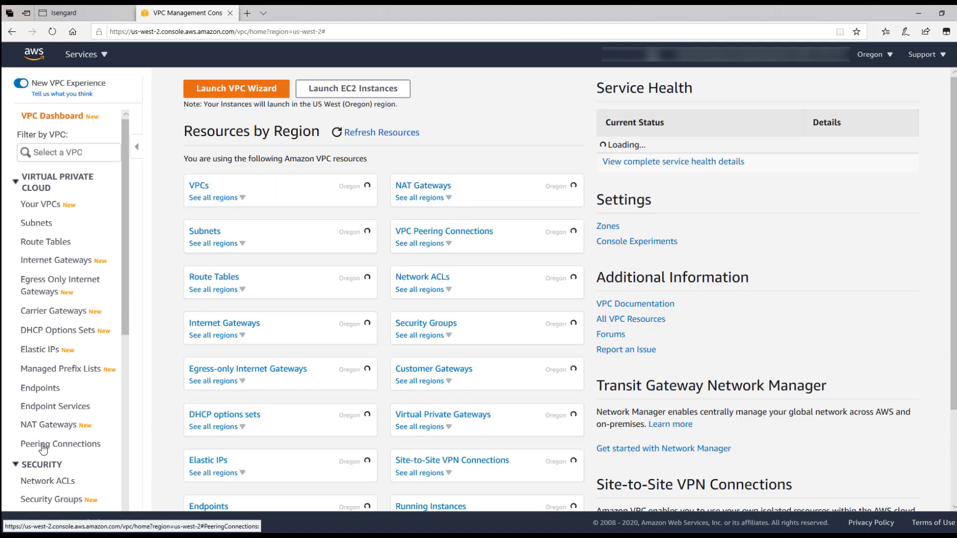
{"action": "left_click", "coordinate": [53, 447]}
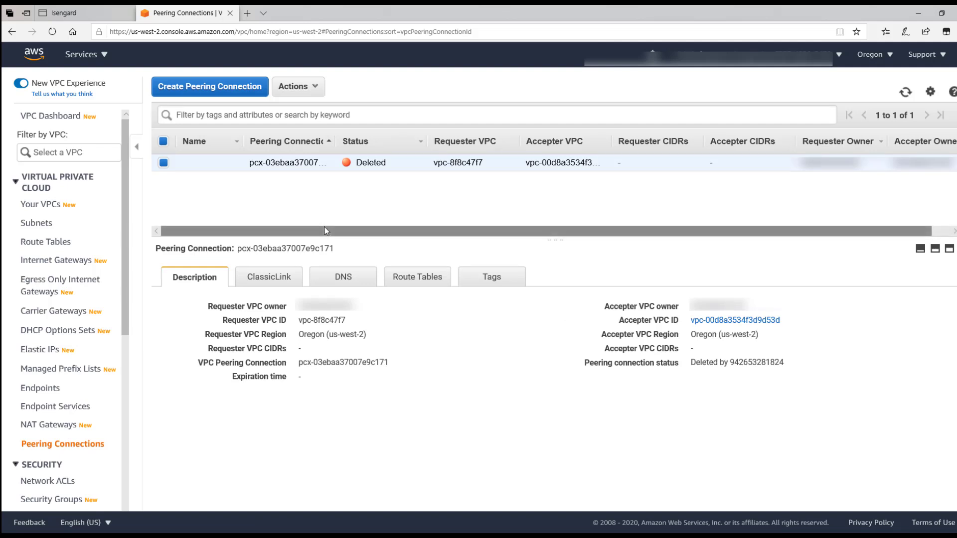
{"action": "left_click", "coordinate": [195, 90]}
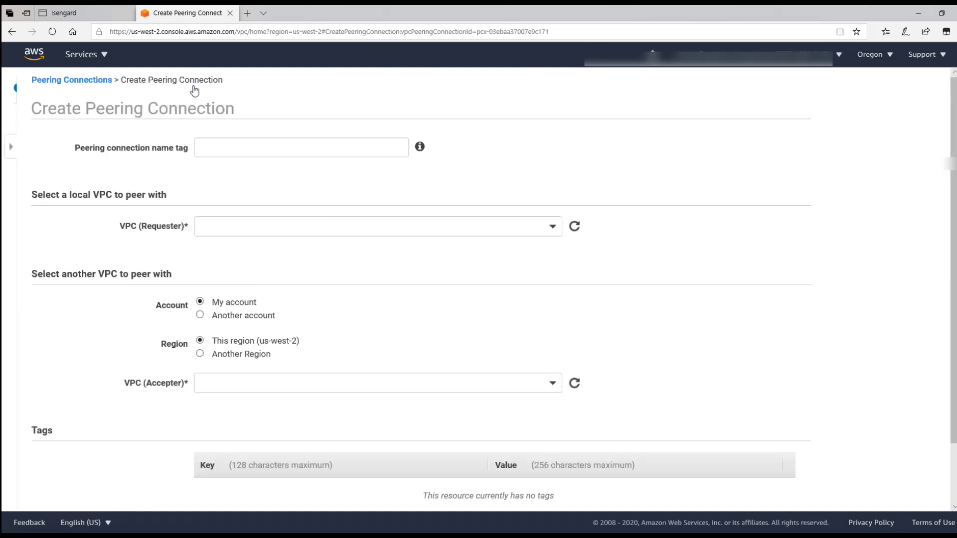
- Name the peering connection my-peering-connection and choose my-other-vpc (vpc-00d8a3534f3d9d53d) as the requester VPC
{"action": "left_click", "coordinate": [215, 146]}
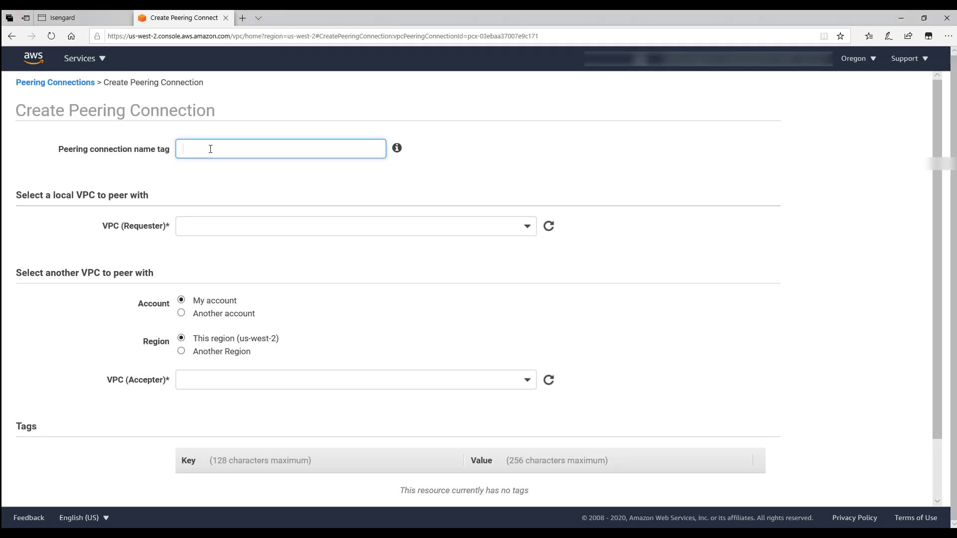
{"action": "type", "text": "my-peering-connection"}
{"action": "left_click", "coordinate": [380, 227]}
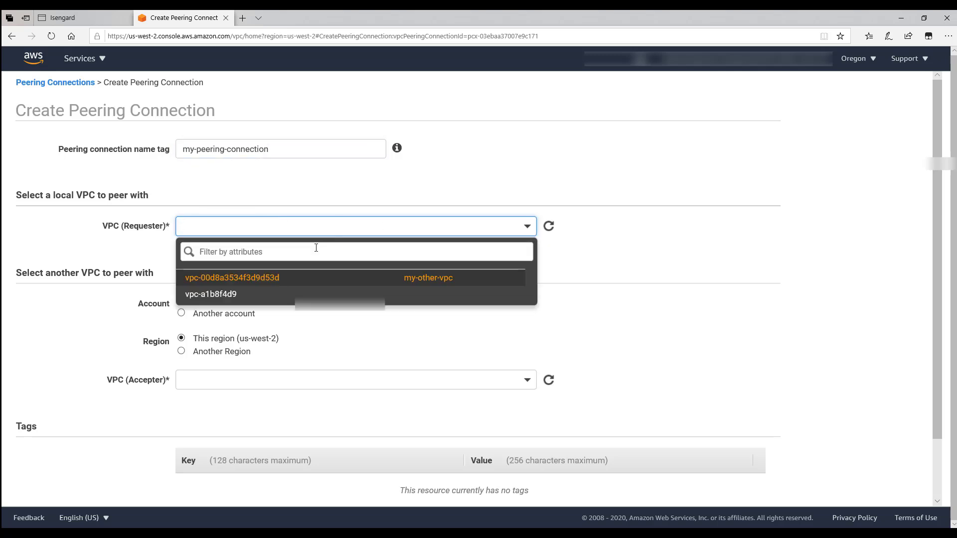
{"action": "left_click", "coordinate": [257, 279]}
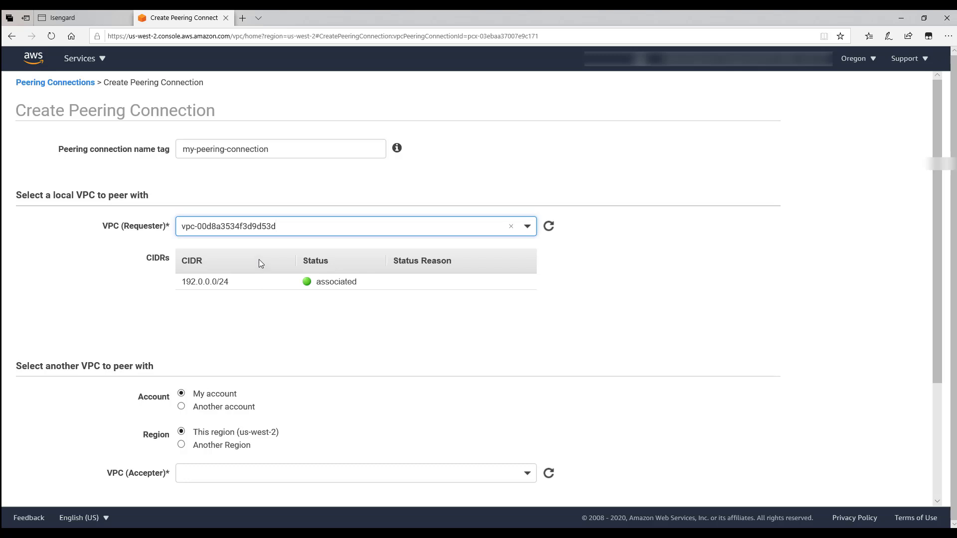
- Set the peering target to another account and paste the second account's ID
{"action": "scroll", "coordinate": [284, 339], "scroll_direction": "down", "scroll_amount": 3}
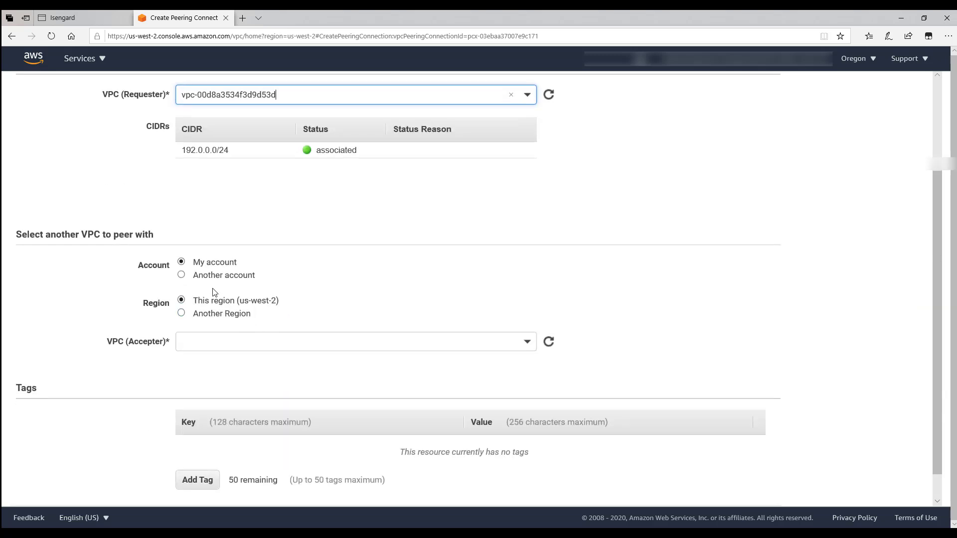
{"action": "left_click", "coordinate": [182, 276]}
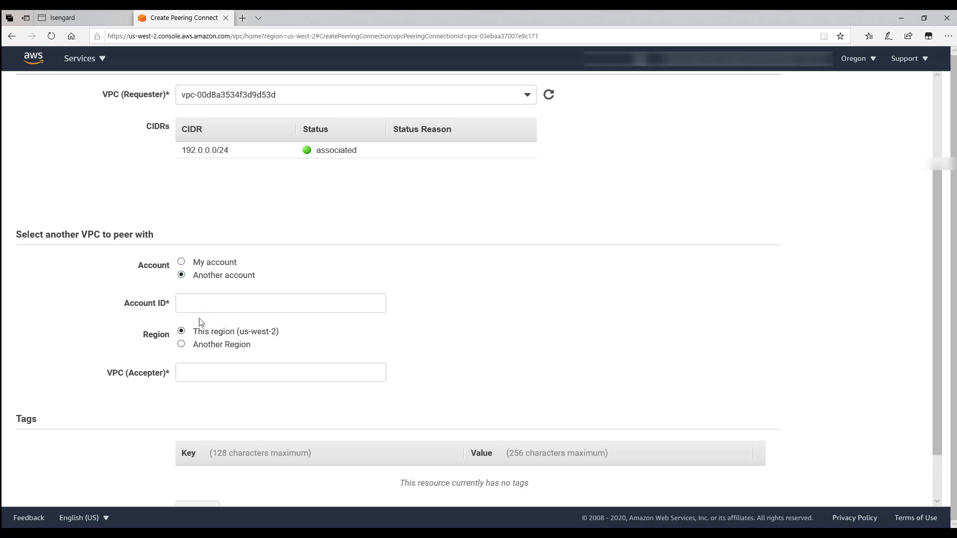
{"action": "left_click", "coordinate": [192, 302]}
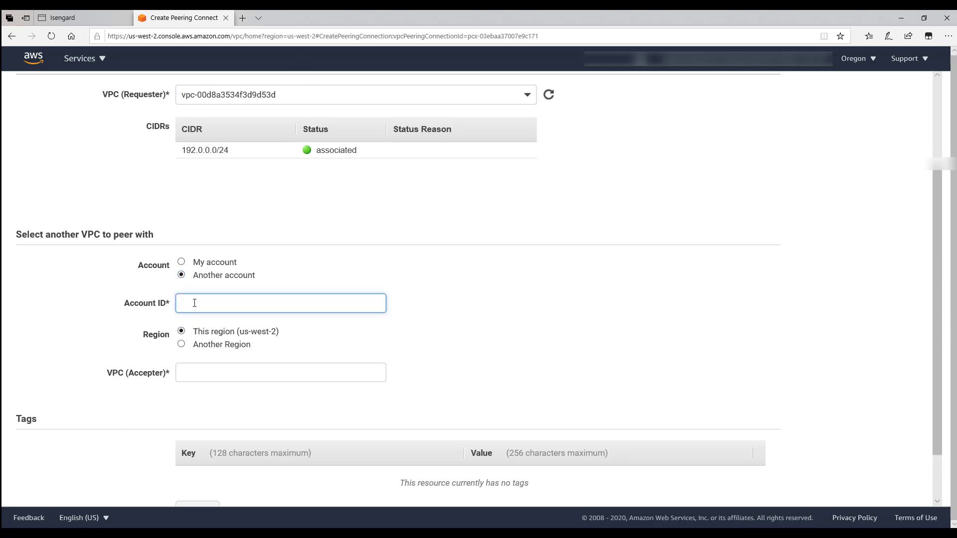
{"action": "key", "text": "ctrl+v"}
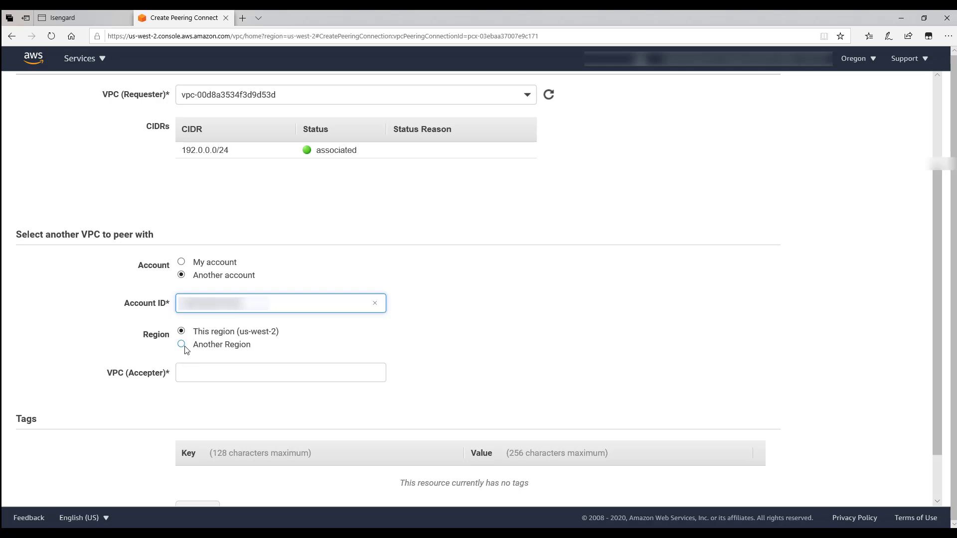
- Copy the VPC ID vpc-8f8c47f7 from the second account's VPC details in Chrome and paste it as the accepter VPC in Edge
{"action": "left_click", "coordinate": [183, 372]}
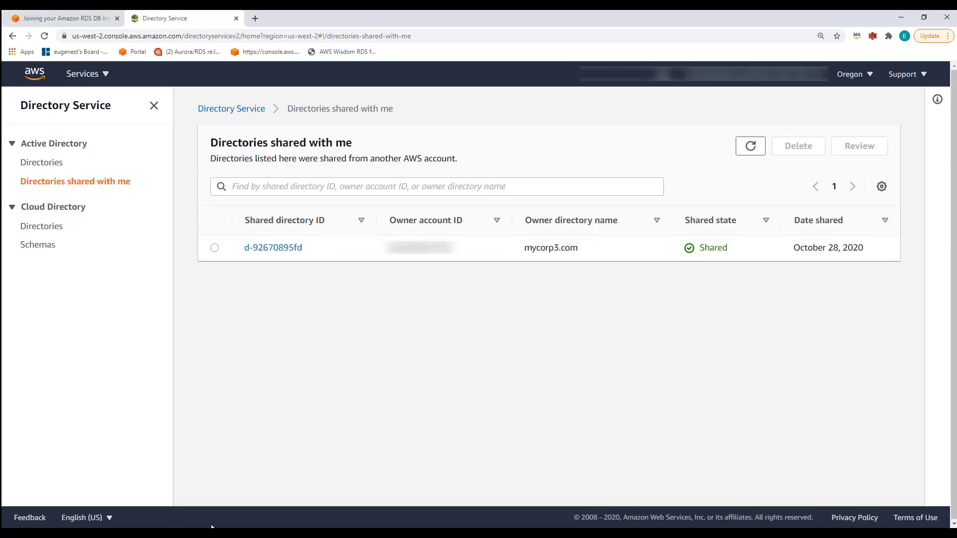
{"action": "left_click", "coordinate": [88, 77]}
{"action": "left_click", "coordinate": [68, 219]}
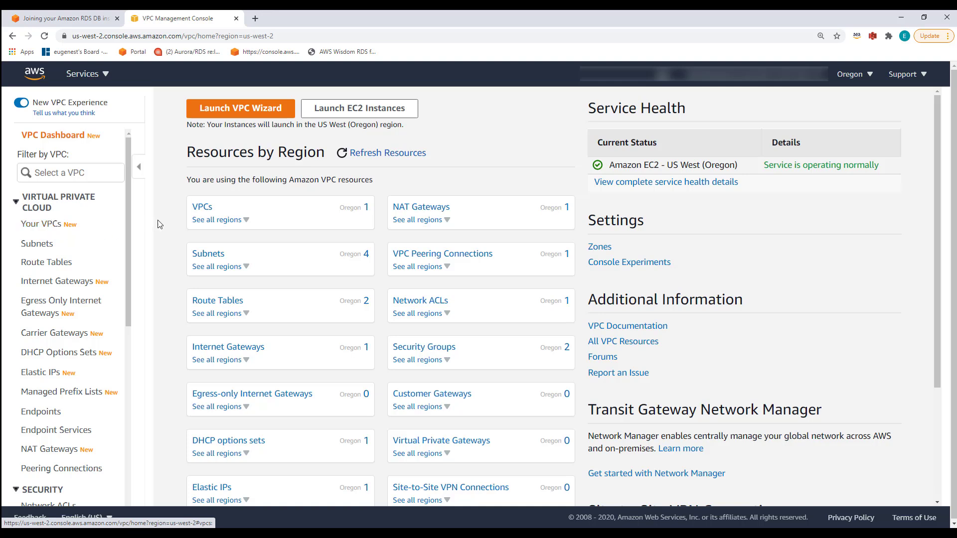
{"action": "left_click", "coordinate": [202, 209]}
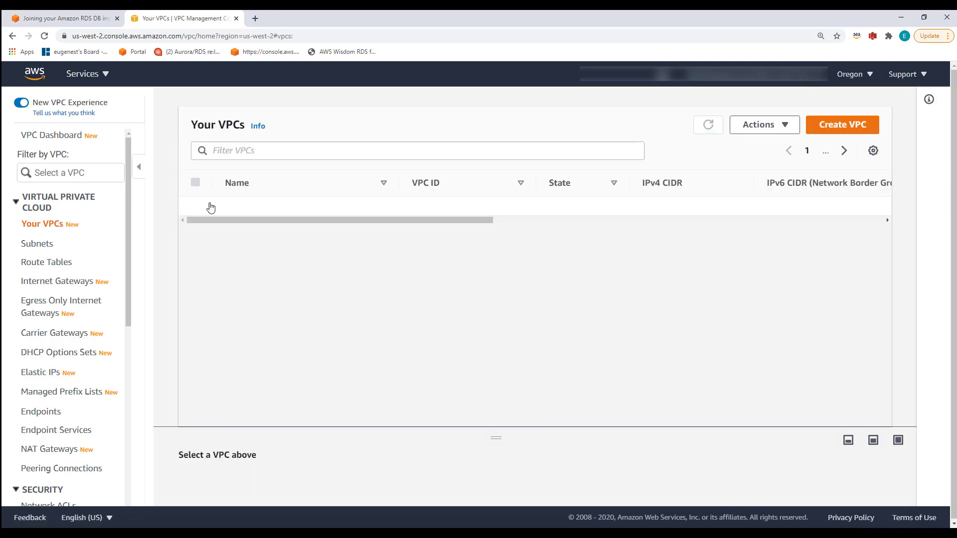
{"action": "left_click", "coordinate": [208, 207]}
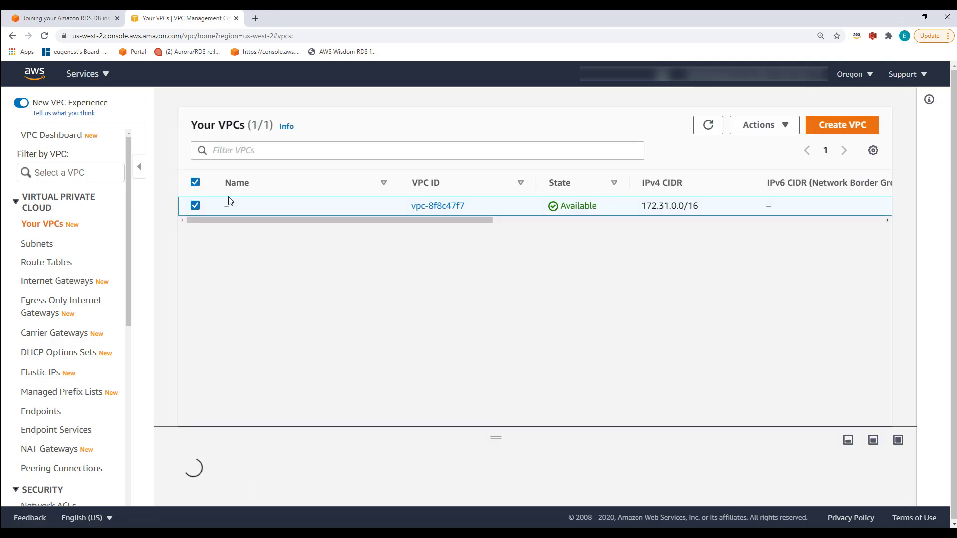
{"action": "left_click", "coordinate": [453, 206]}
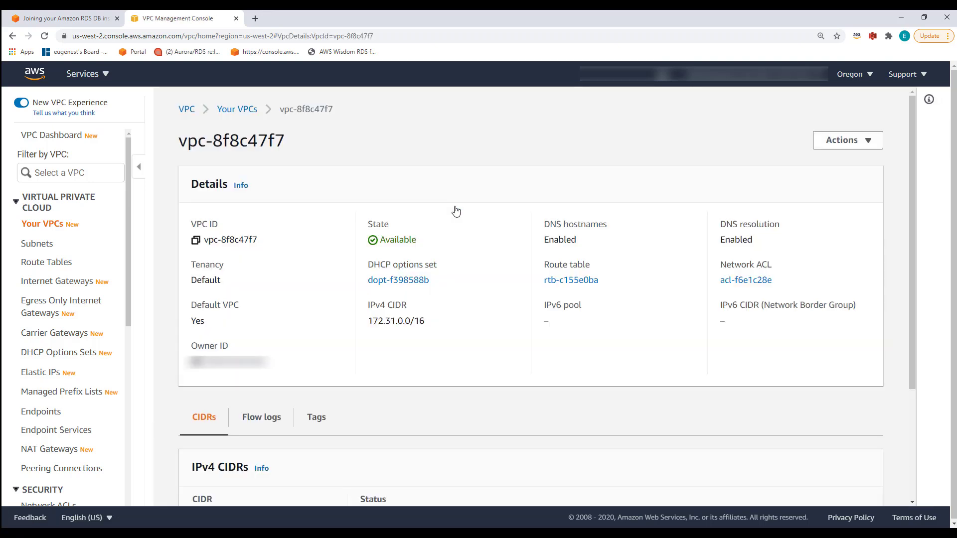
{"action": "left_click", "coordinate": [196, 241]}
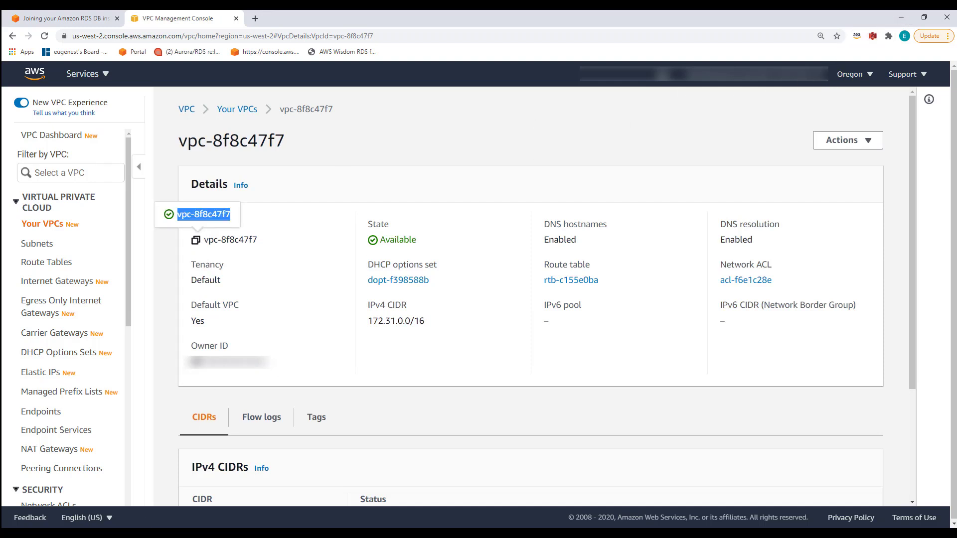
{"action": "key", "text": "alt+Tab"}
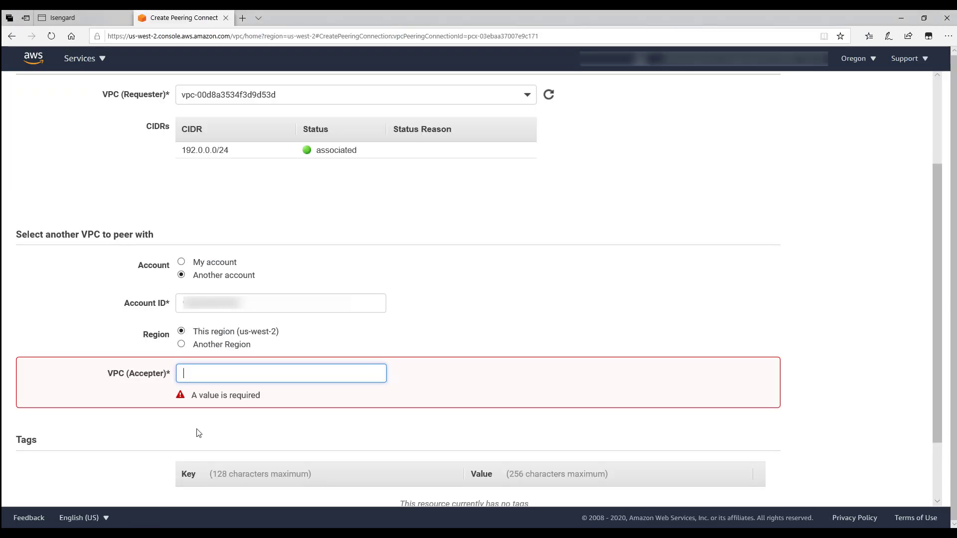
{"action": "key", "text": "ctrl+v"}
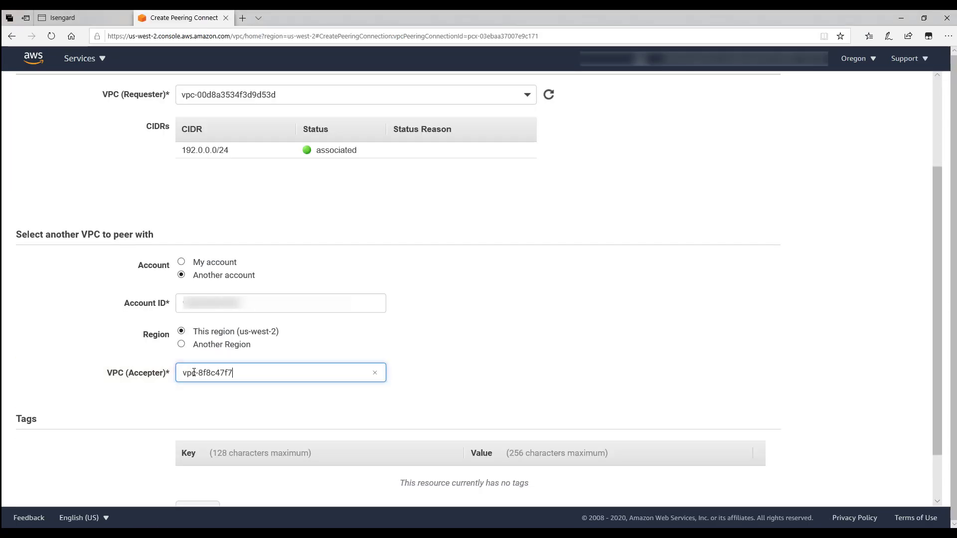
- Create the peering connection and dismiss the request confirmation
{"action": "scroll", "coordinate": [323, 424], "scroll_direction": "down", "scroll_amount": 2}
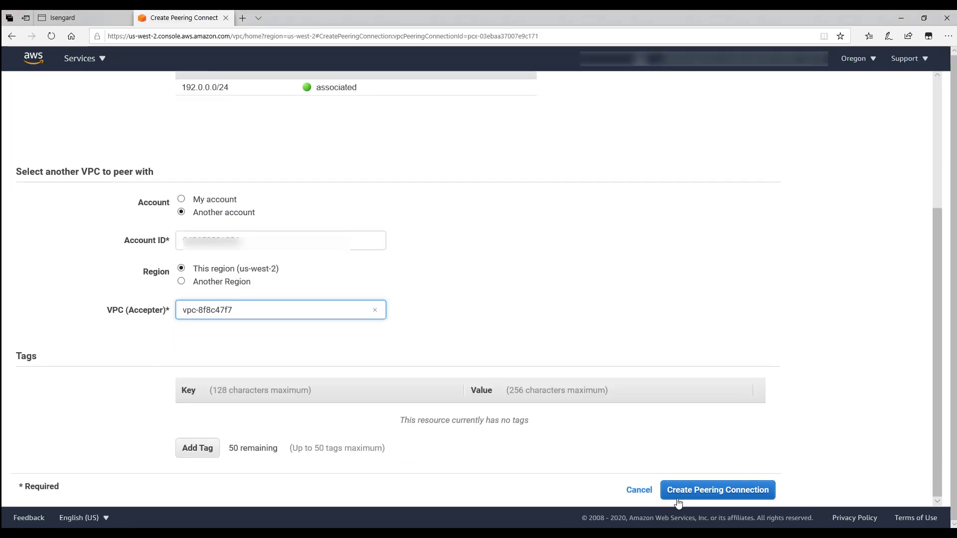
{"action": "left_click", "coordinate": [692, 491]}
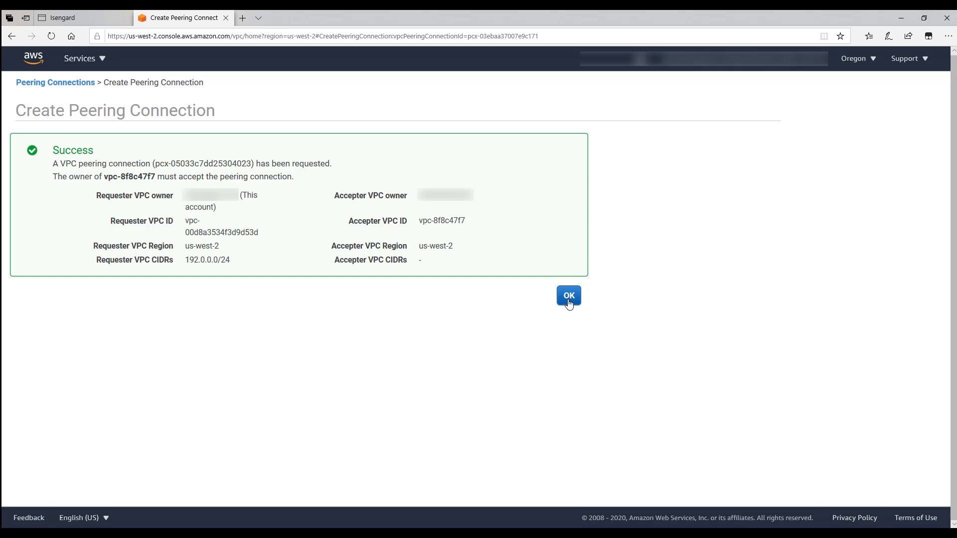
{"action": "left_click", "coordinate": [569, 296]}
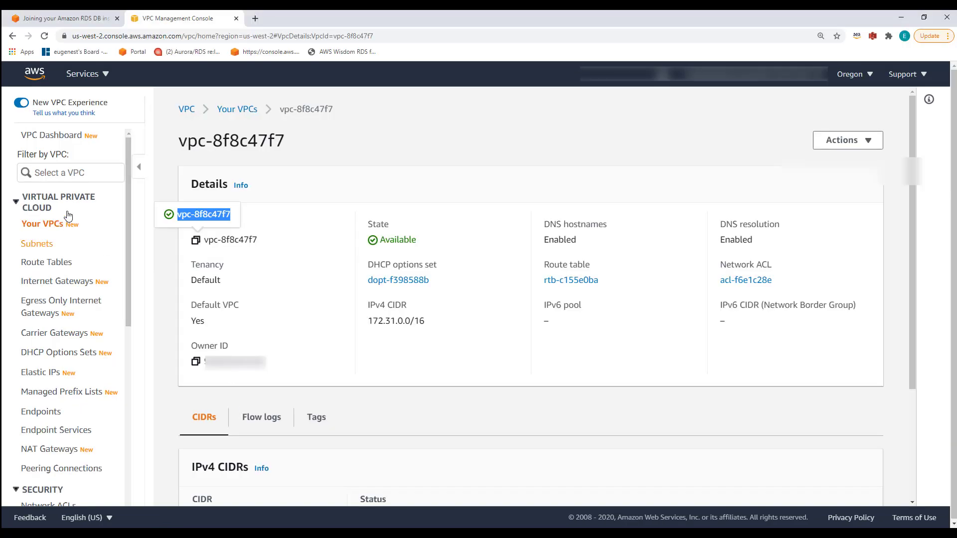
- In the second account in Chrome, accept the pending VPC peering request from vpc-00d8a3534f3d9d53d and close the confirmation
{"action": "left_click_drag", "start_coordinate": [129, 157], "coordinate": [146, 231]}
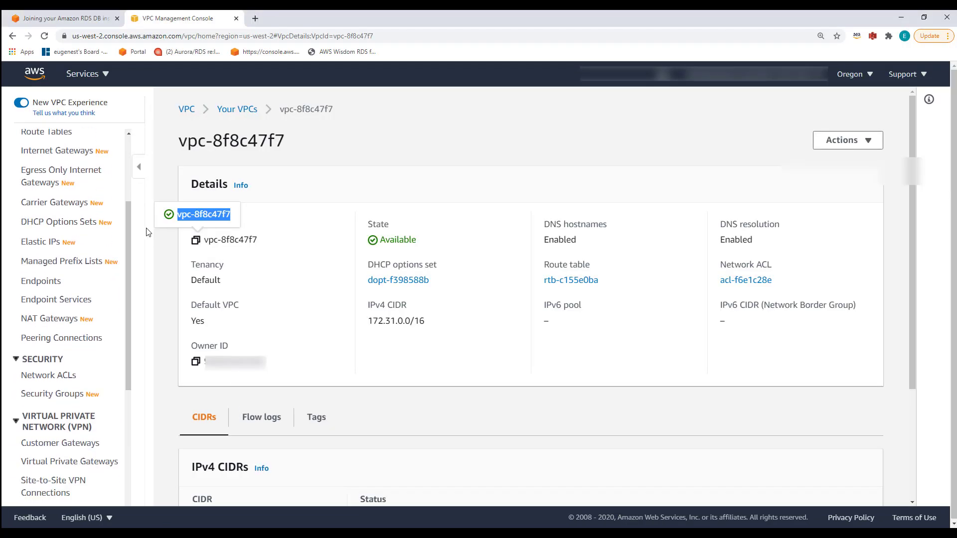
{"action": "left_click", "coordinate": [88, 344]}
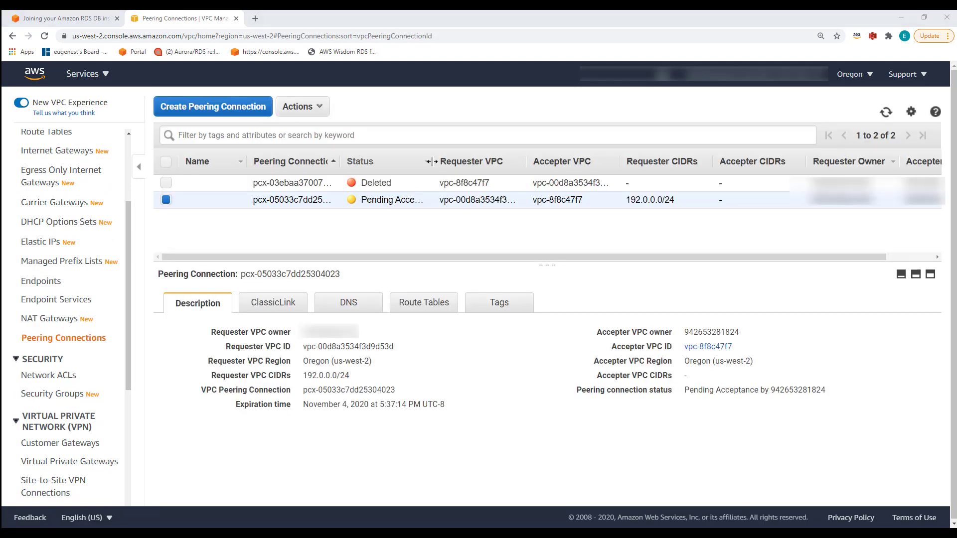
{"action": "left_click_drag", "start_coordinate": [432, 163], "coordinate": [475, 163]}
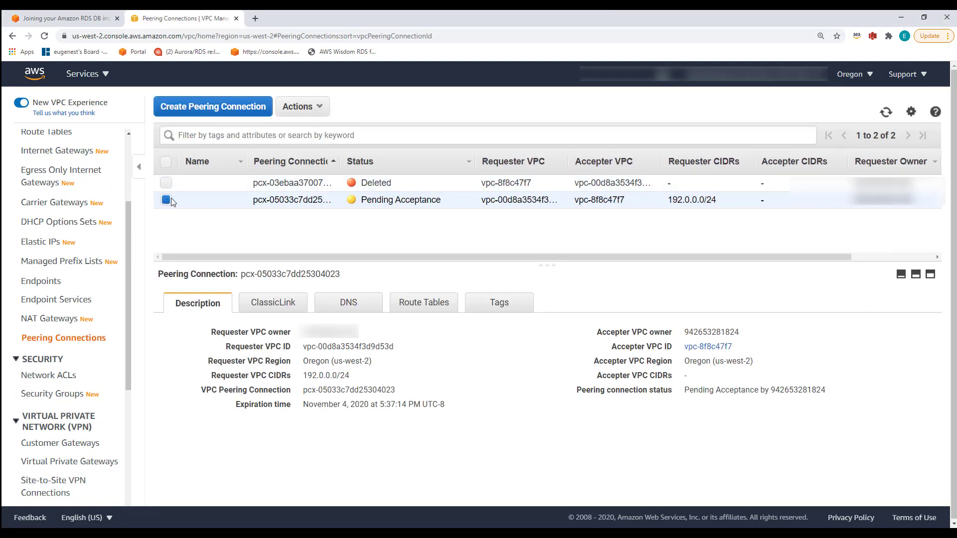
{"action": "left_click", "coordinate": [299, 107]}
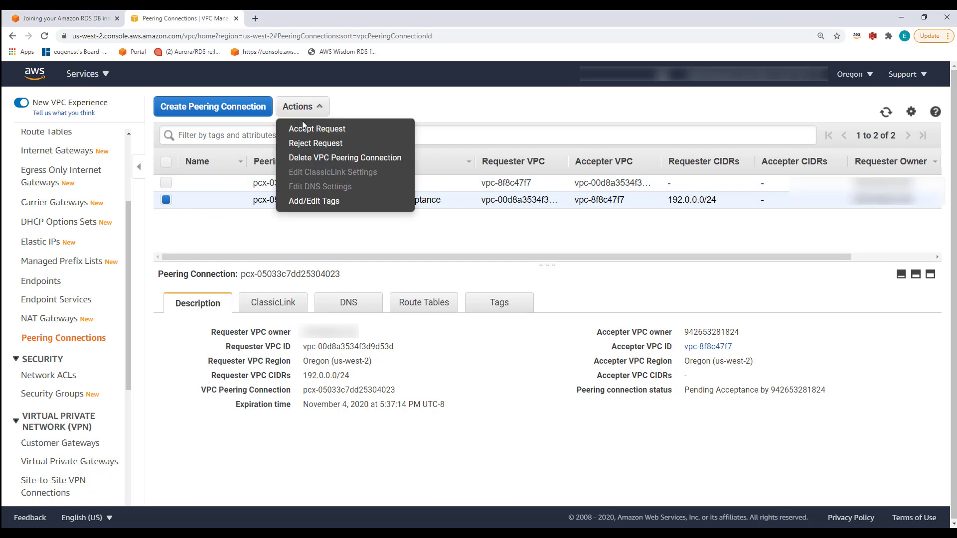
{"action": "left_click", "coordinate": [304, 128]}
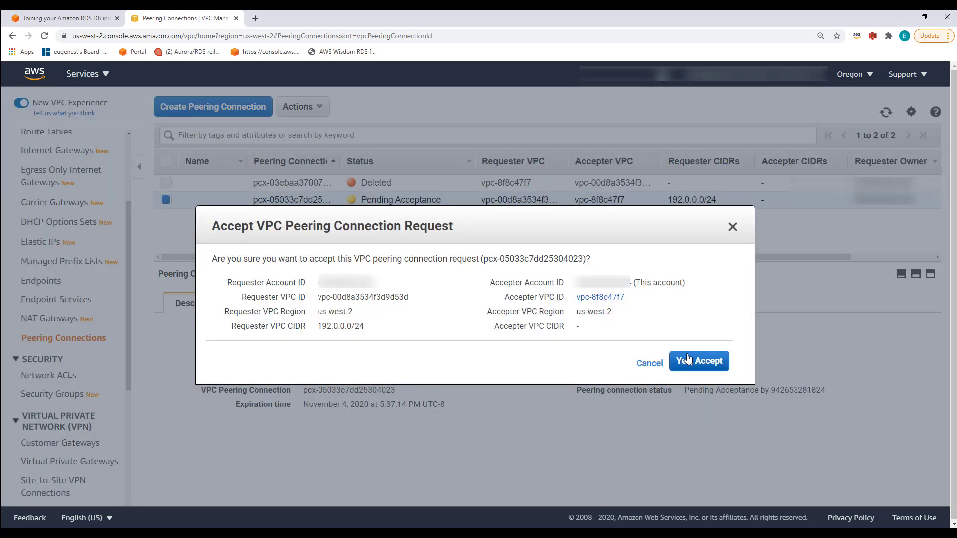
{"action": "left_click", "coordinate": [693, 362]}
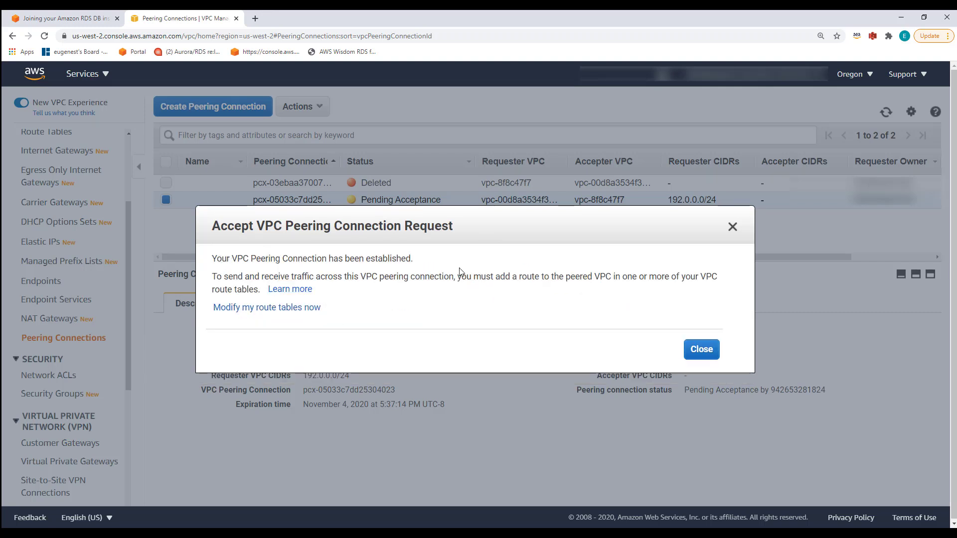
{"action": "left_click", "coordinate": [710, 353]}
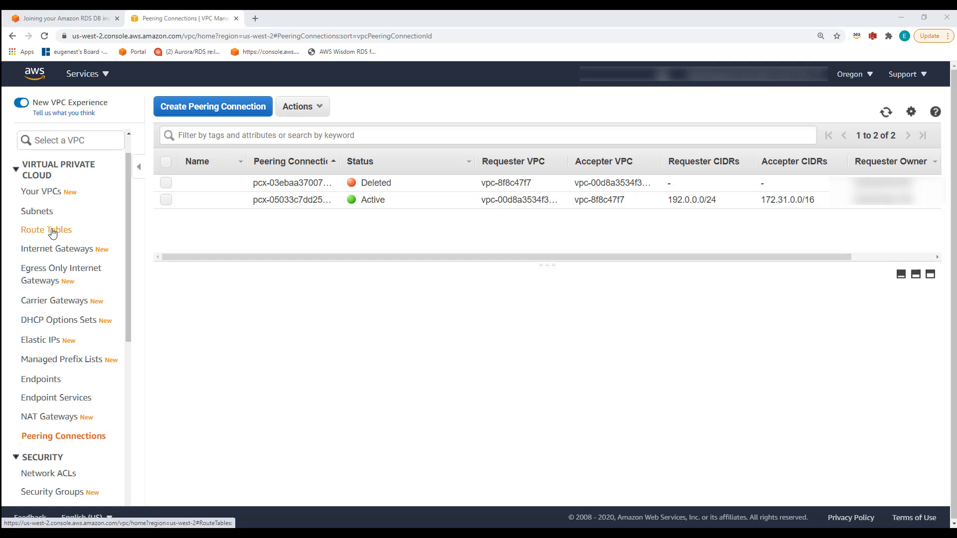
- Open the routes of MyPrivateRouteTable for editing and add a blank route
{"action": "left_click", "coordinate": [53, 232]}
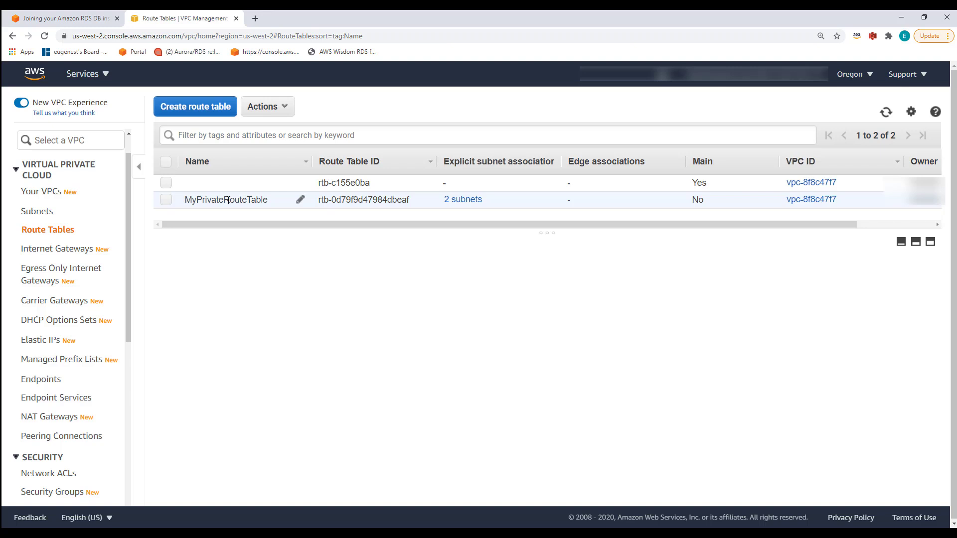
{"action": "left_click", "coordinate": [167, 201]}
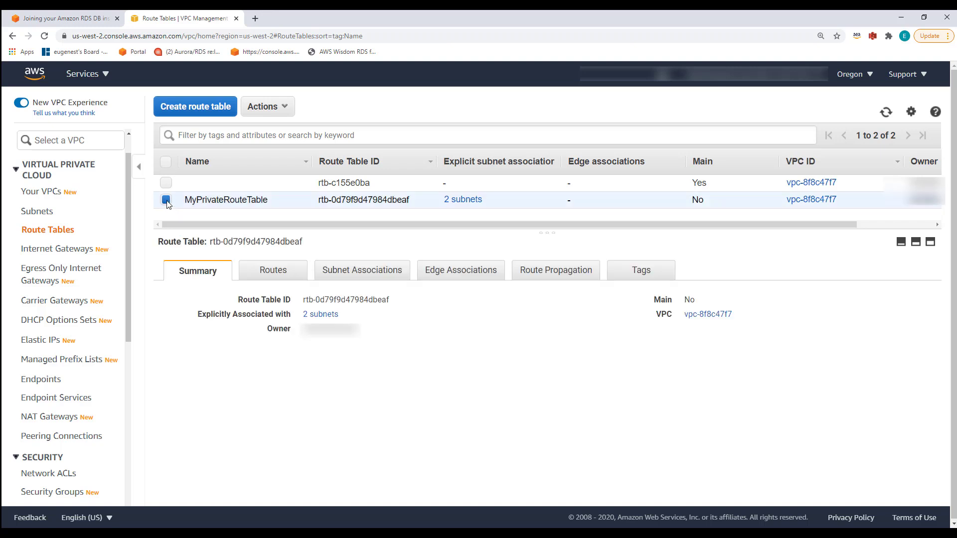
{"action": "left_click", "coordinate": [273, 270]}
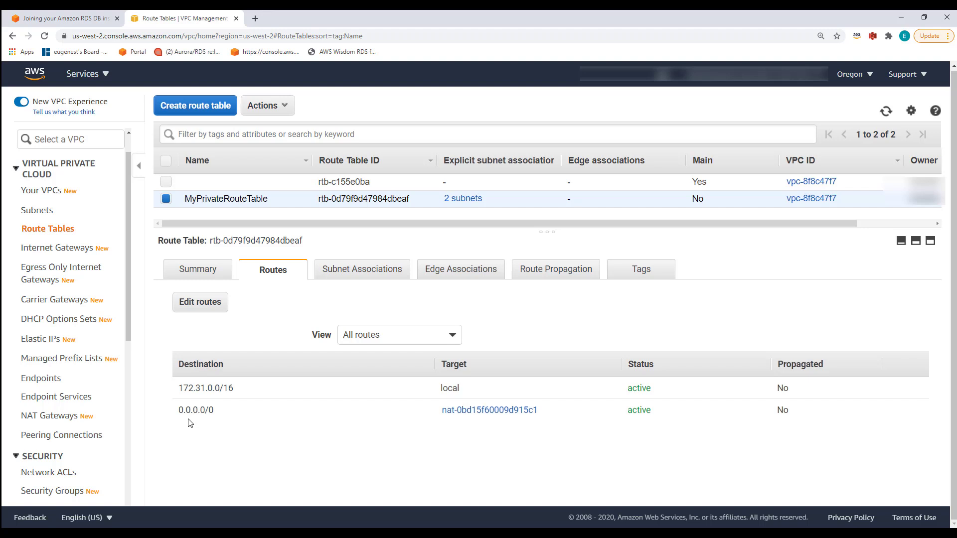
{"action": "left_click", "coordinate": [199, 303]}
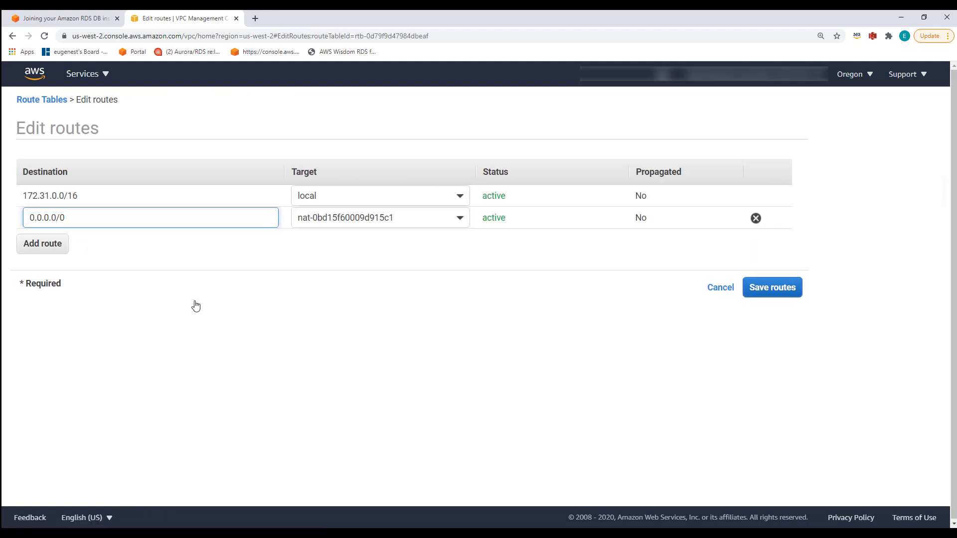
{"action": "left_click", "coordinate": [56, 245]}
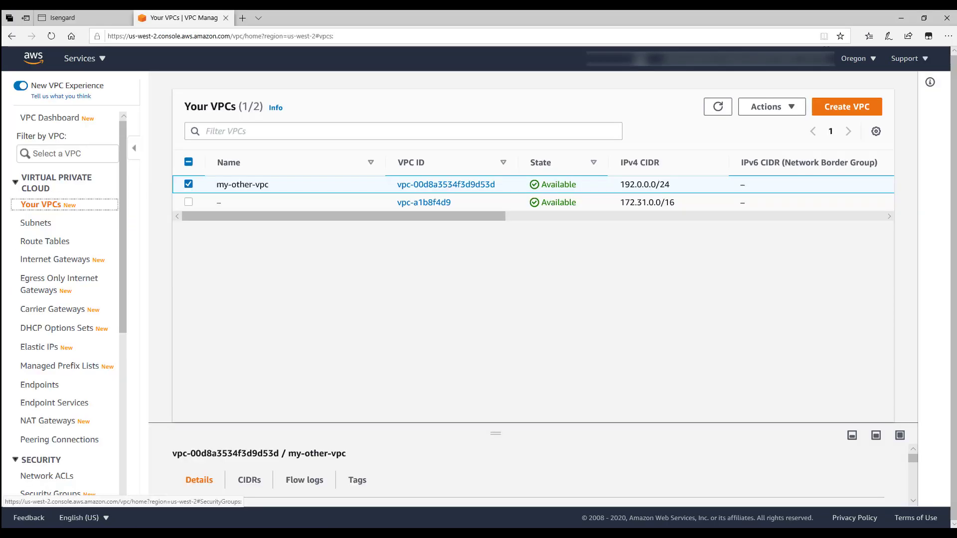
- Copy my-other-vpc's IPv4 CIDR 192.0.0.0/24 in Edge and paste it as the new route's destination in Chrome
{"action": "left_click_drag", "start_coordinate": [672, 188], "coordinate": [617, 186]}
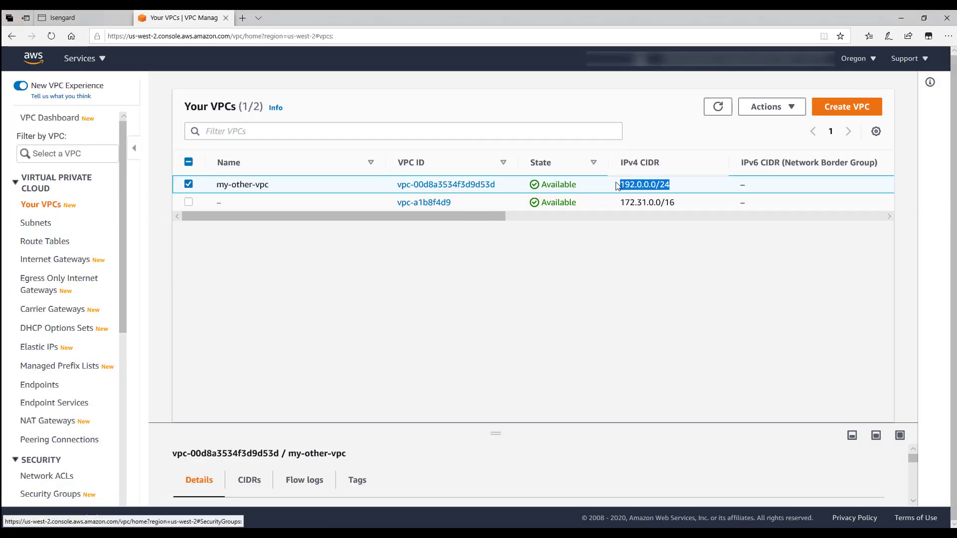
{"action": "left_click", "coordinate": [904, 19]}
{"action": "left_click", "coordinate": [83, 239]}
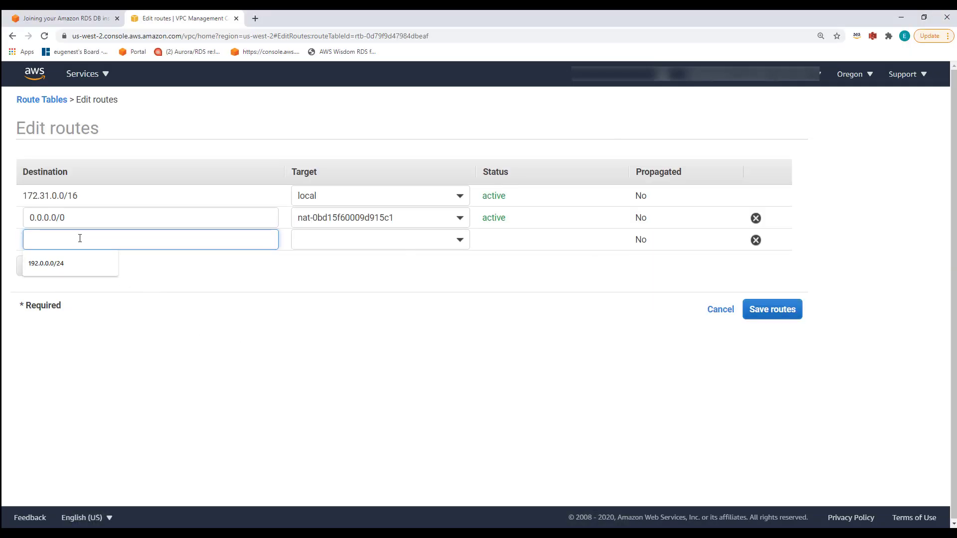
{"action": "key", "text": "ctrl+v"}
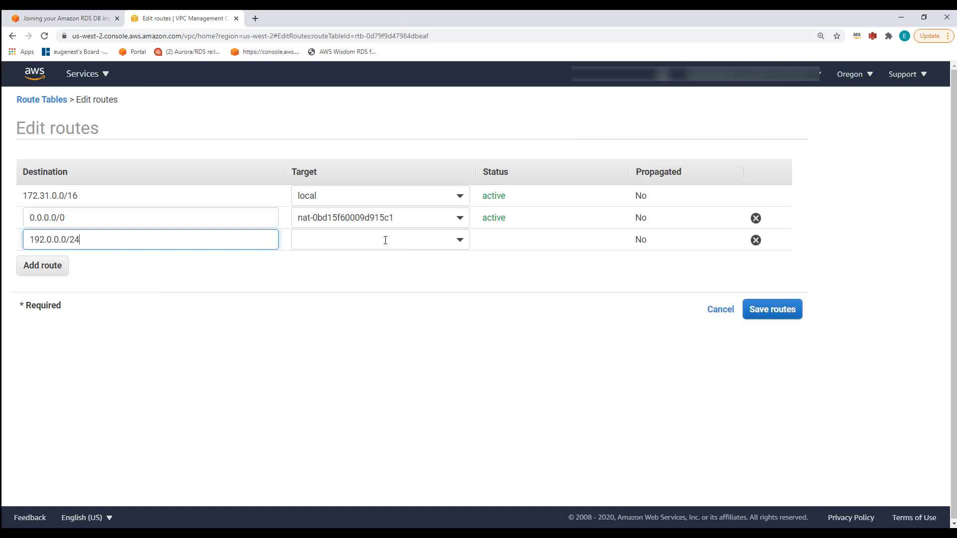
- Set the new route's target to peering connection pcx-05033c7dd25304023, then save the routes and close the confirmation
{"action": "left_click", "coordinate": [459, 241]}
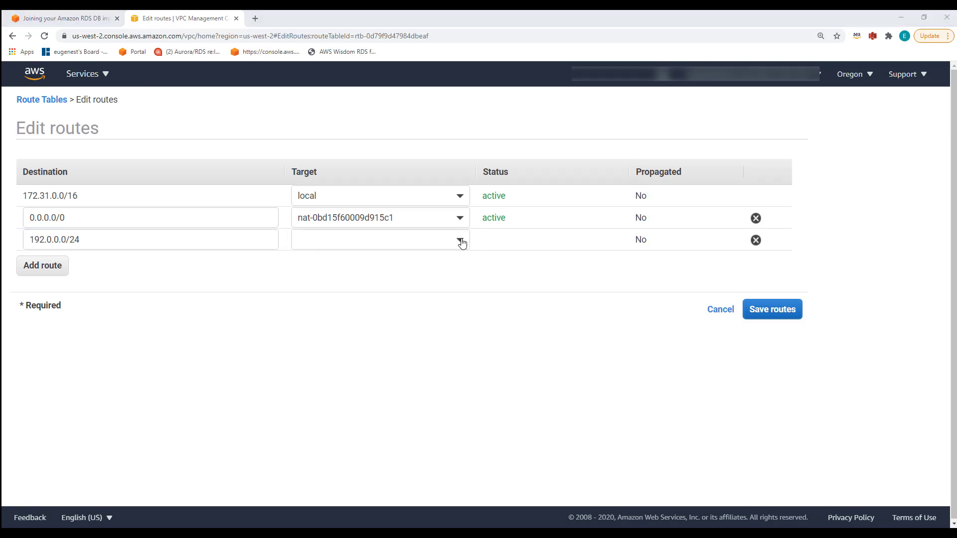
{"action": "left_click", "coordinate": [458, 241]}
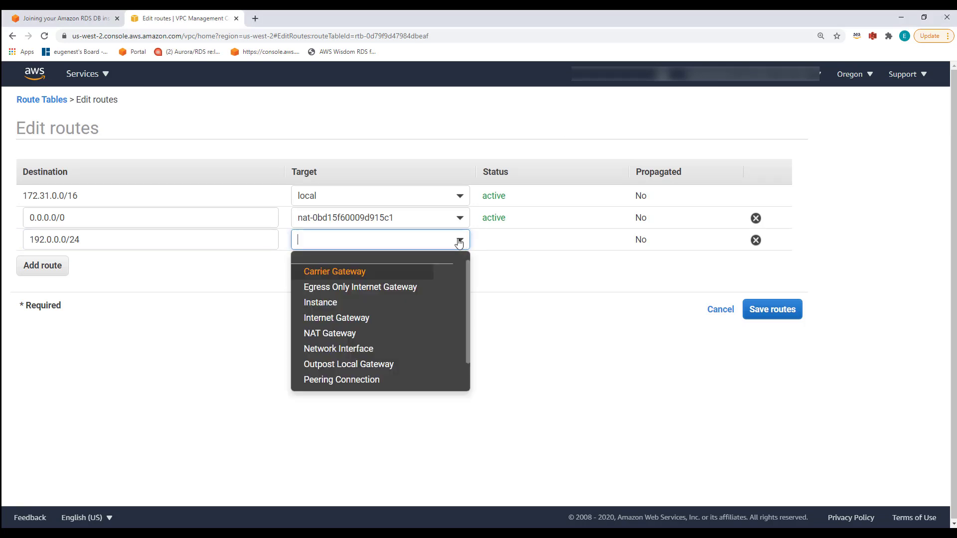
{"action": "left_click", "coordinate": [357, 381]}
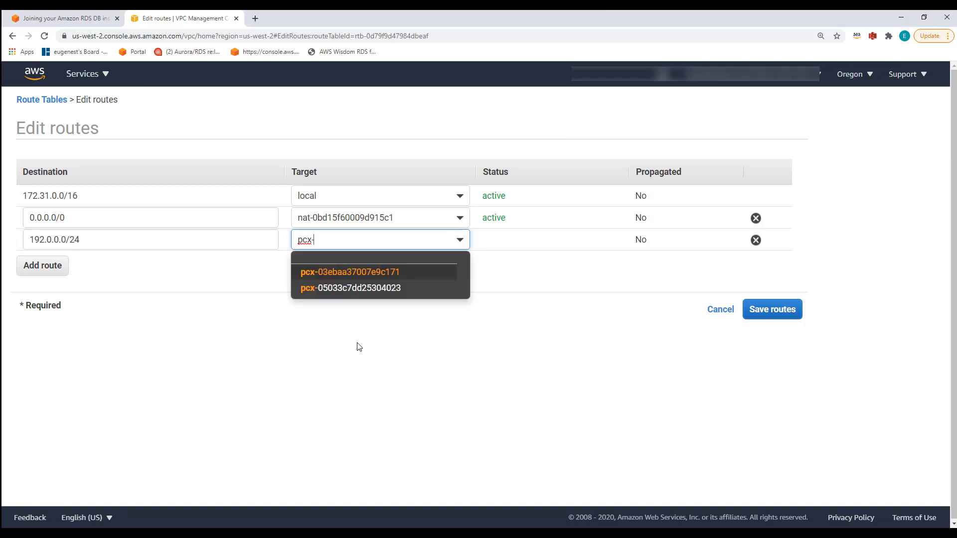
{"action": "left_click", "coordinate": [397, 292]}
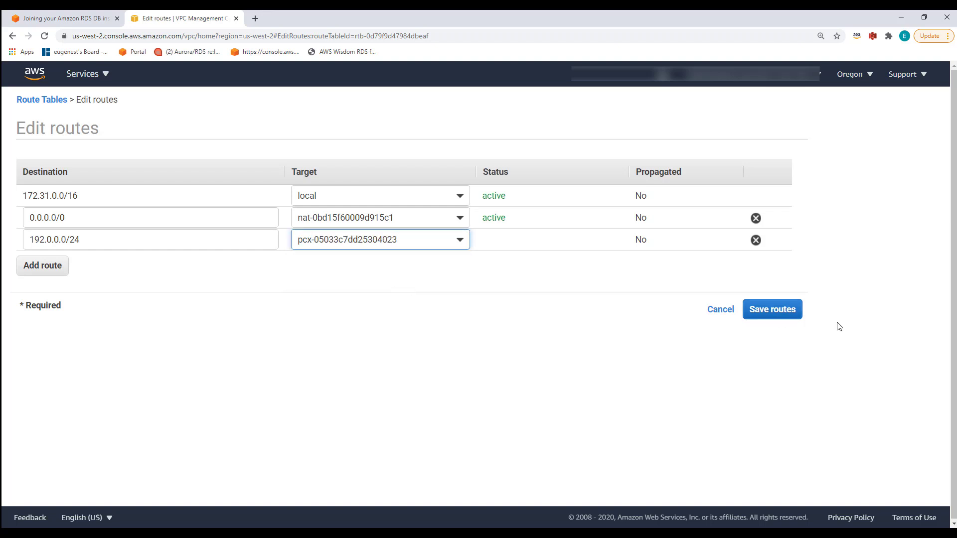
{"action": "left_click", "coordinate": [767, 311]}
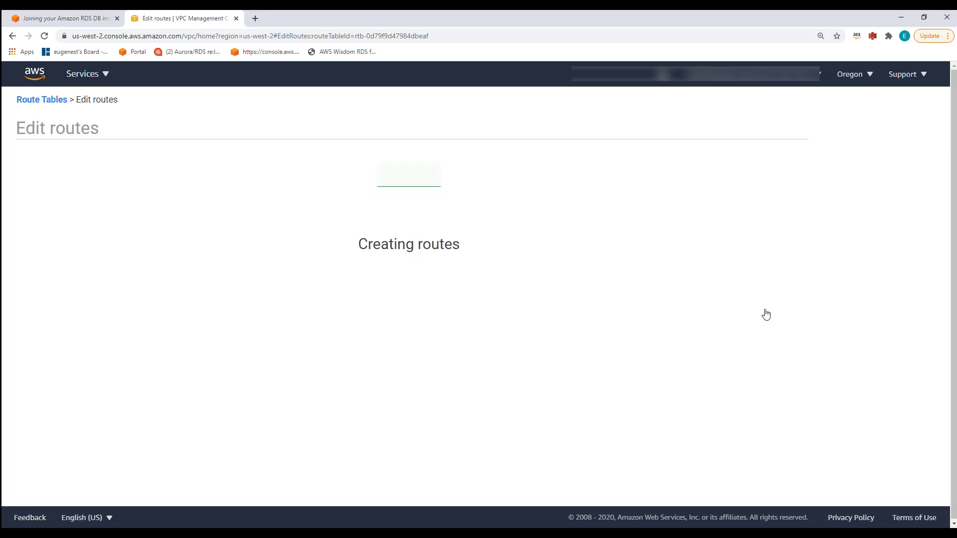
{"action": "left_click", "coordinate": [582, 210]}
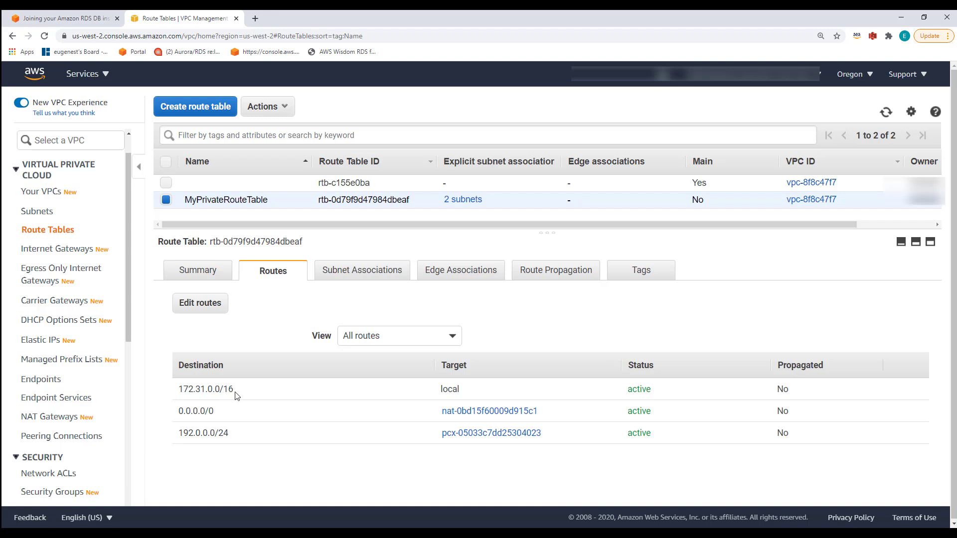
- Copy the local route's destination CIDR 172.31.0.0/16 and switch to the first account's VPC console in Edge
{"action": "left_click_drag", "start_coordinate": [235, 391], "coordinate": [180, 390]}
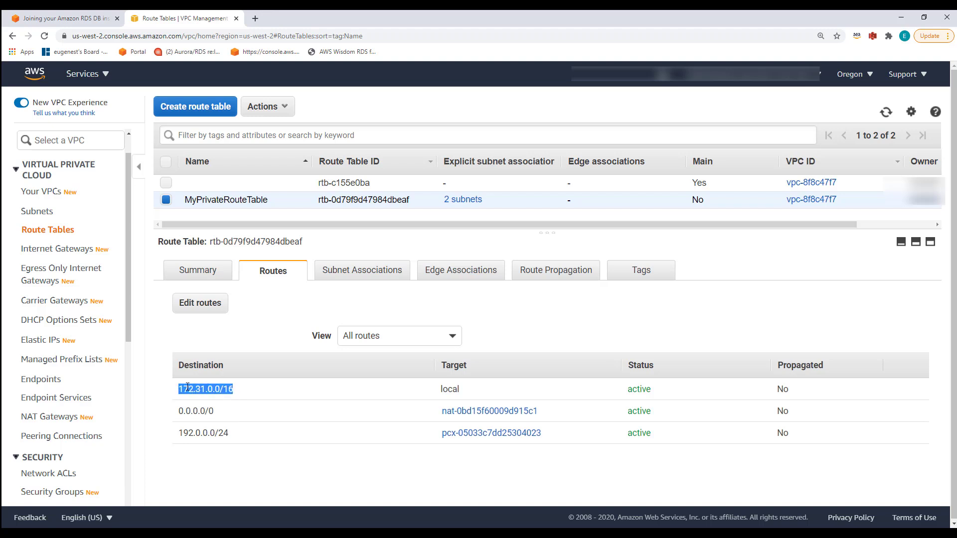
{"action": "right_click", "coordinate": [188, 390]}
{"action": "left_click", "coordinate": [209, 395]}
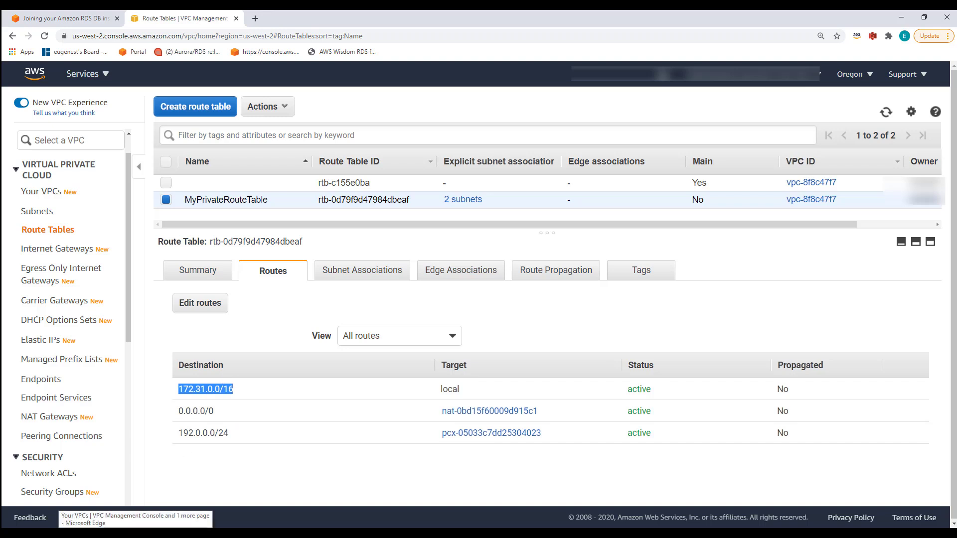
{"action": "left_click", "coordinate": [135, 534]}
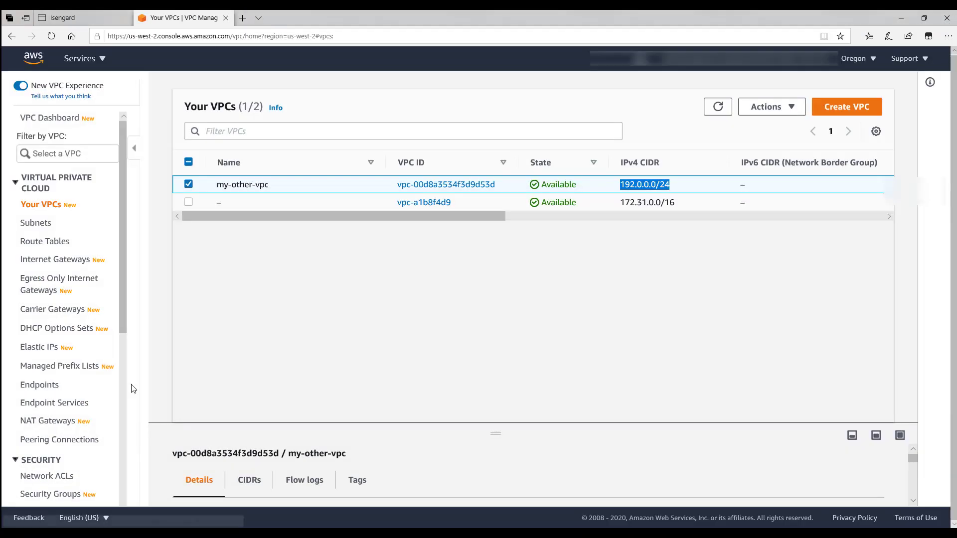
- In my-other-vpc's route table rtb-0535b51de1dfface4, add a route with the copied destination 172.31.0.0/16
{"action": "left_click", "coordinate": [45, 242]}
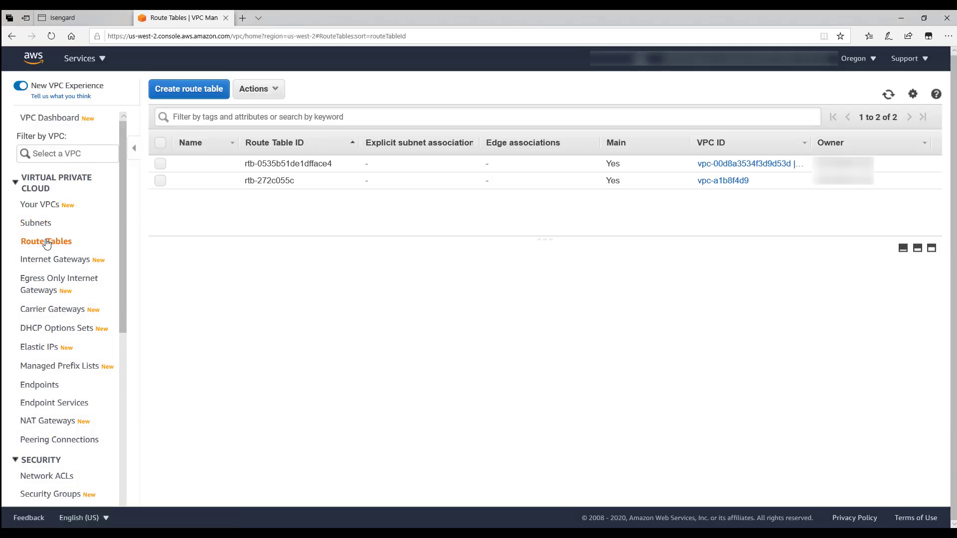
{"action": "left_click", "coordinate": [160, 164]}
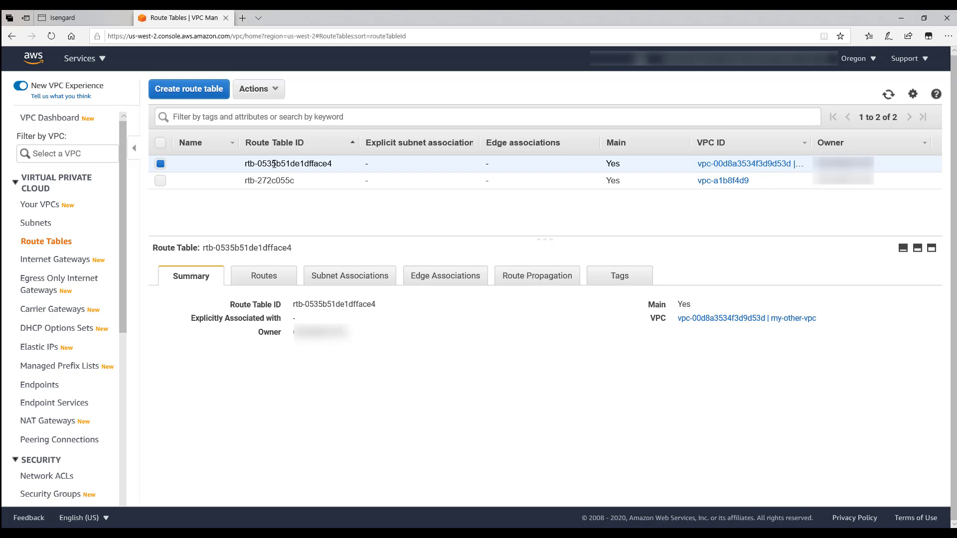
{"action": "left_click", "coordinate": [268, 277]}
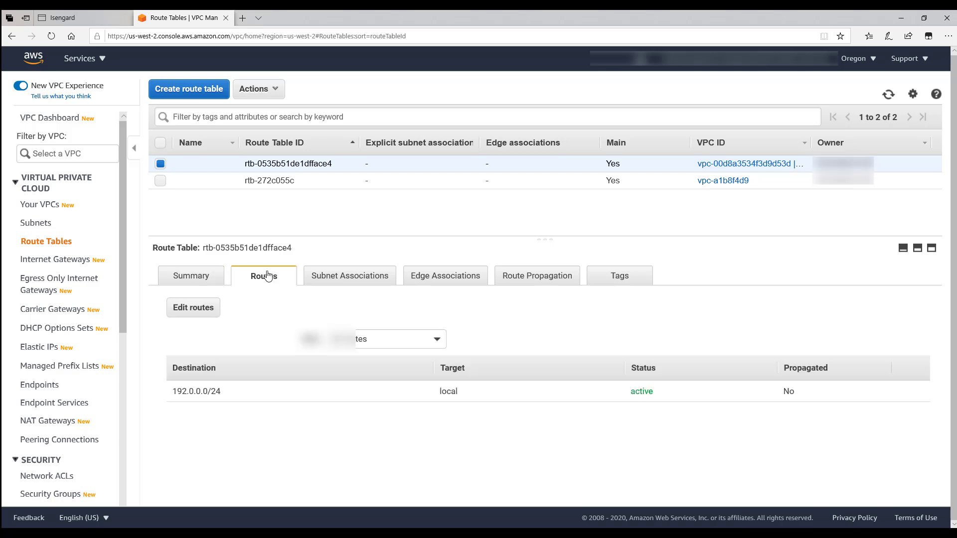
{"action": "left_click", "coordinate": [198, 308]}
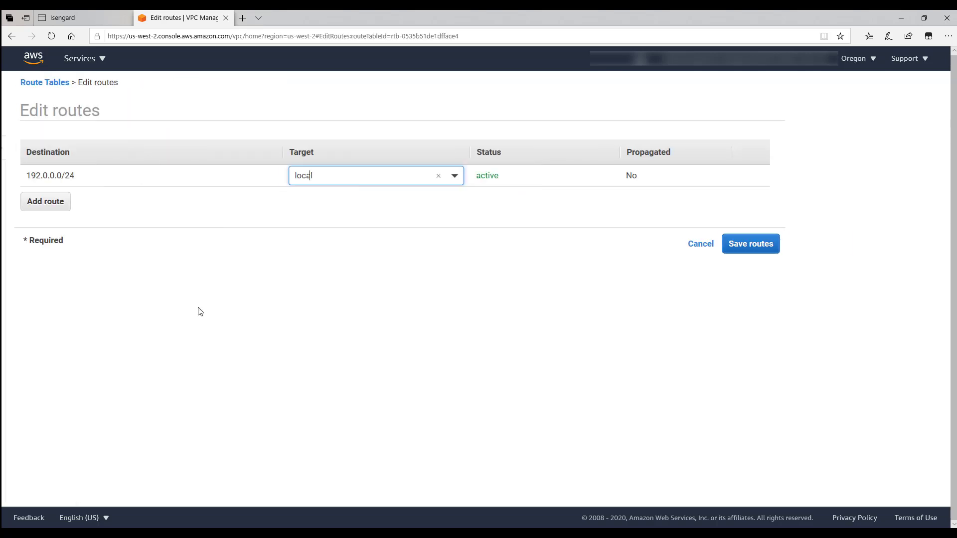
{"action": "left_click", "coordinate": [54, 206]}
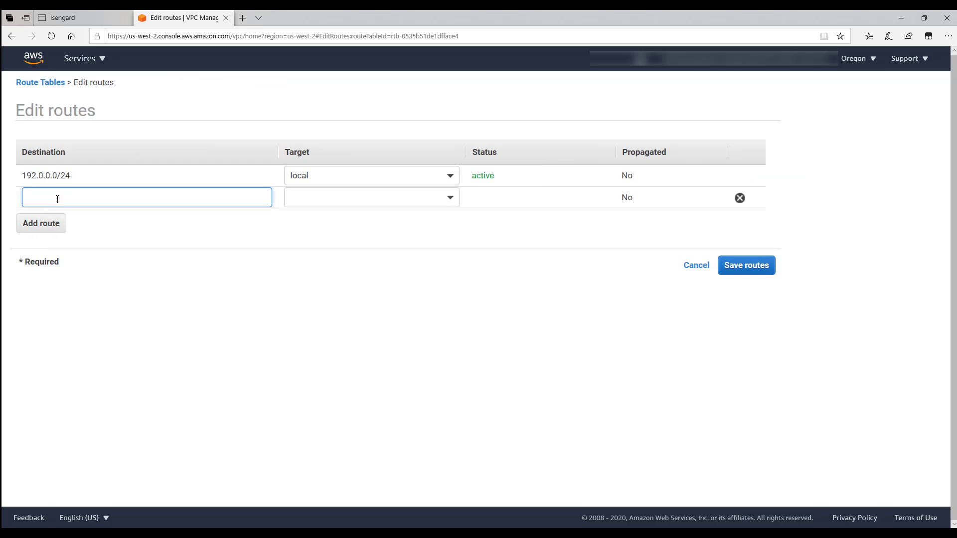
{"action": "key", "text": "ctrl+v"}
- Target the 172.31.0.0/16 route at my-peering-connection (pcx-05033c7dd25304023), then save the routes and close the confirmation
{"action": "left_click", "coordinate": [448, 199]}
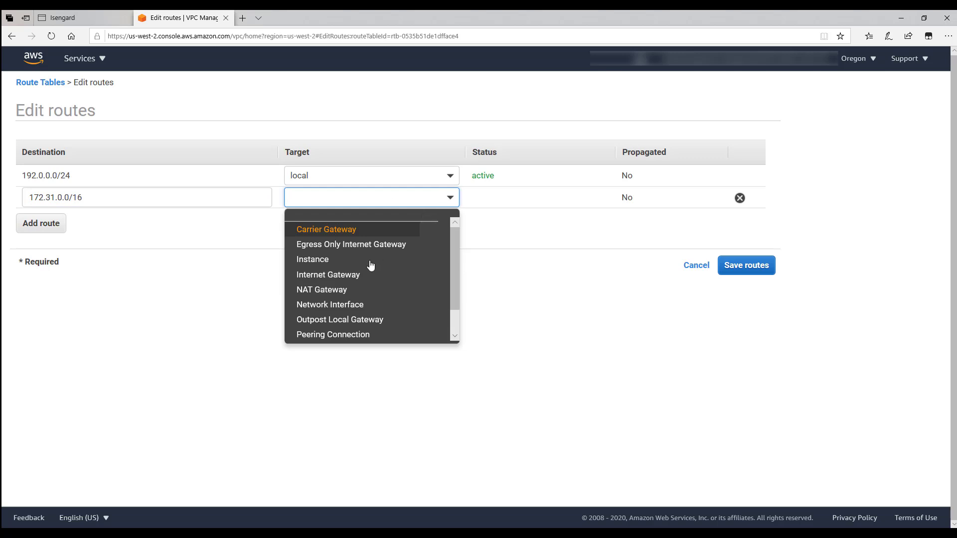
{"action": "left_click", "coordinate": [342, 334]}
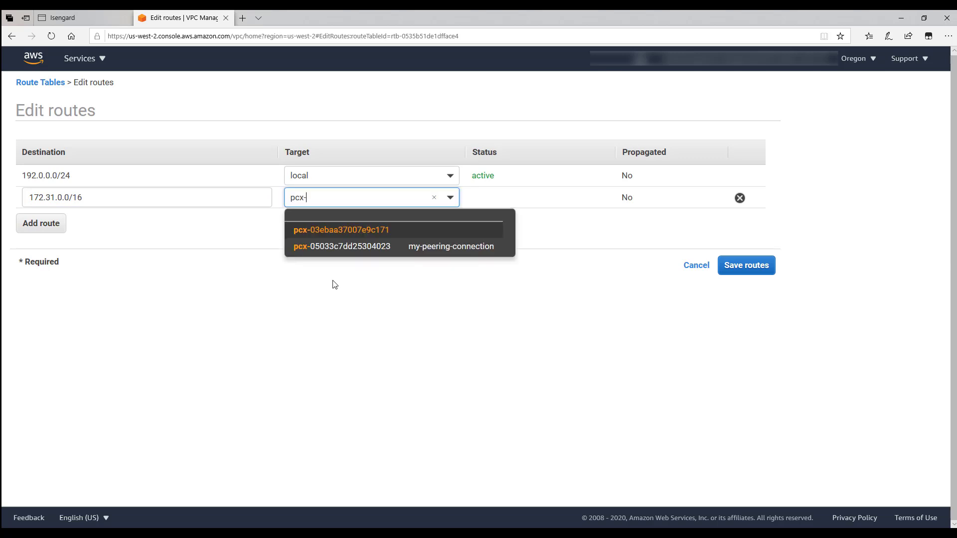
{"action": "left_click", "coordinate": [360, 248]}
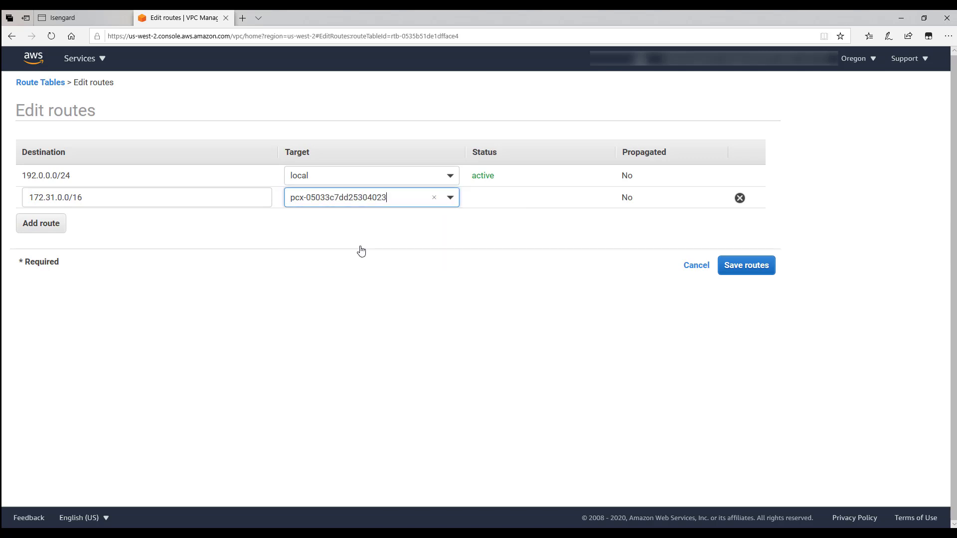
{"action": "left_click", "coordinate": [739, 267]}
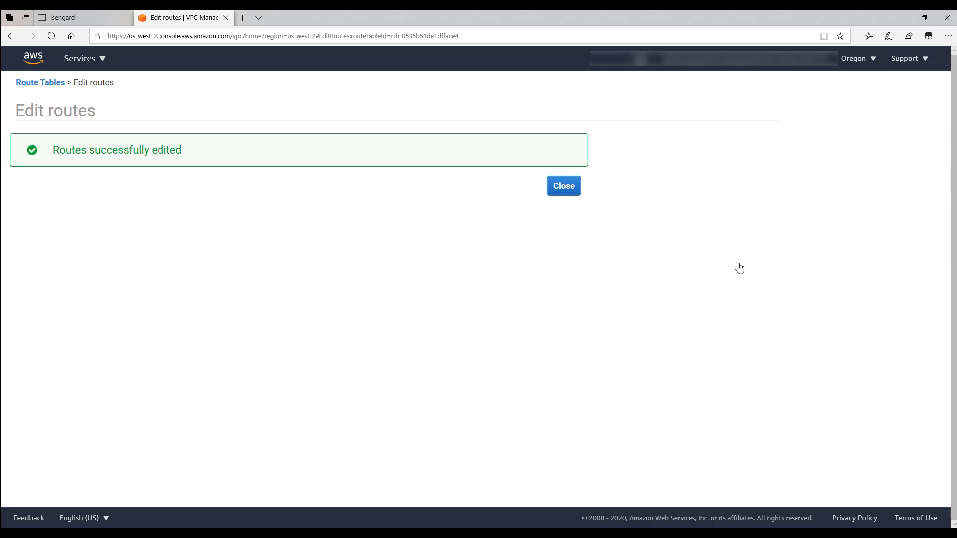
{"action": "left_click", "coordinate": [563, 189]}
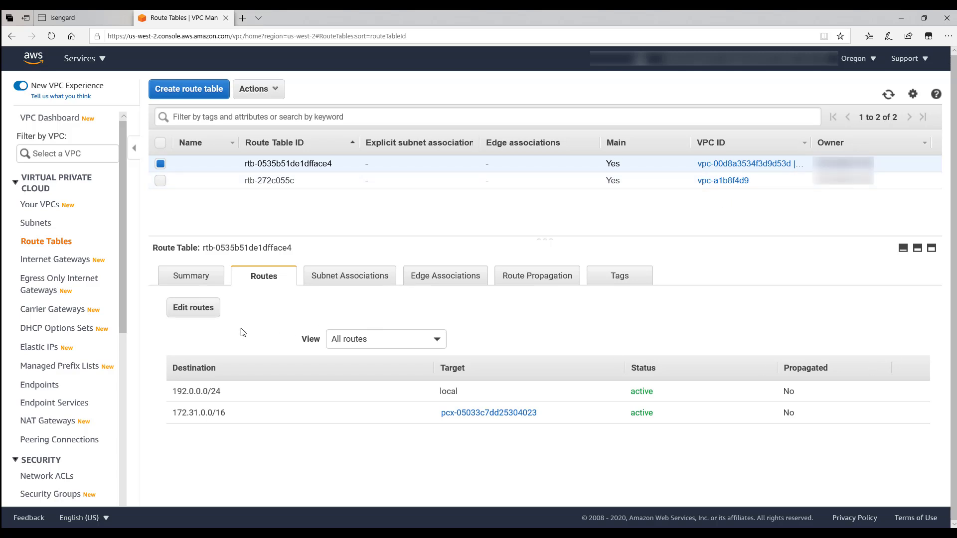
- Open the d-926708cff1_controllers security group and examine its description and the ports and sources of its inbound rules
{"action": "left_click_drag", "start_coordinate": [124, 244], "coordinate": [123, 273]}
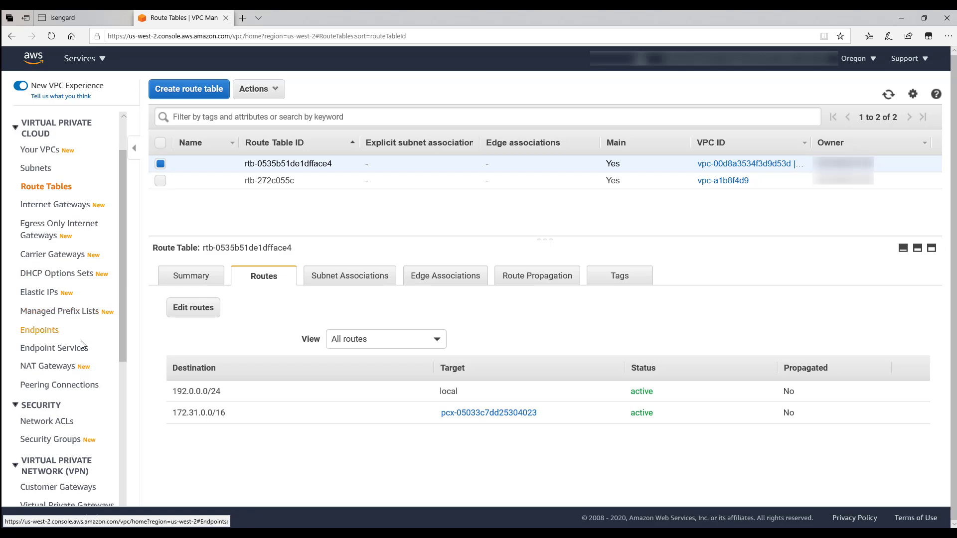
{"action": "scroll", "coordinate": [54, 366], "scroll_direction": "down", "scroll_amount": 2}
{"action": "left_click", "coordinate": [50, 379]}
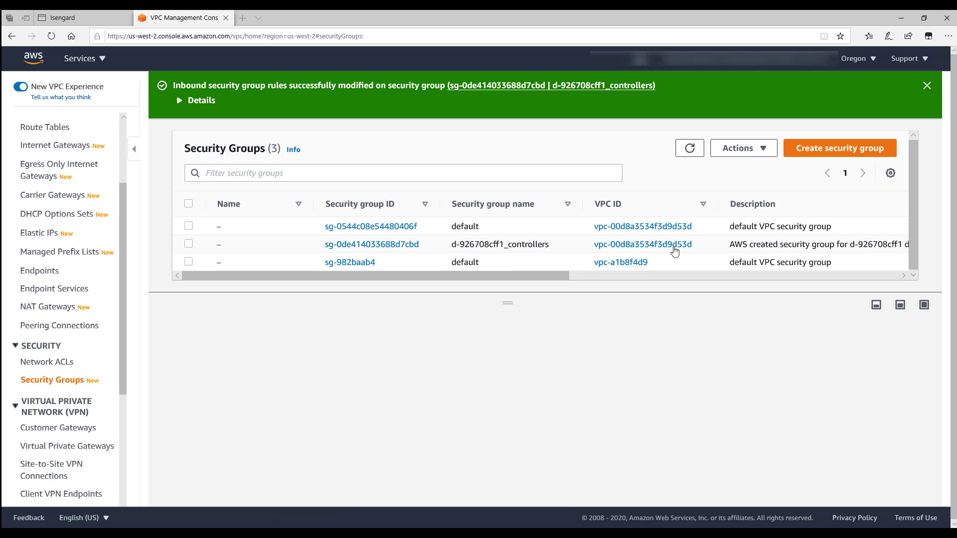
{"action": "left_click_drag", "start_coordinate": [470, 245], "coordinate": [616, 273]}
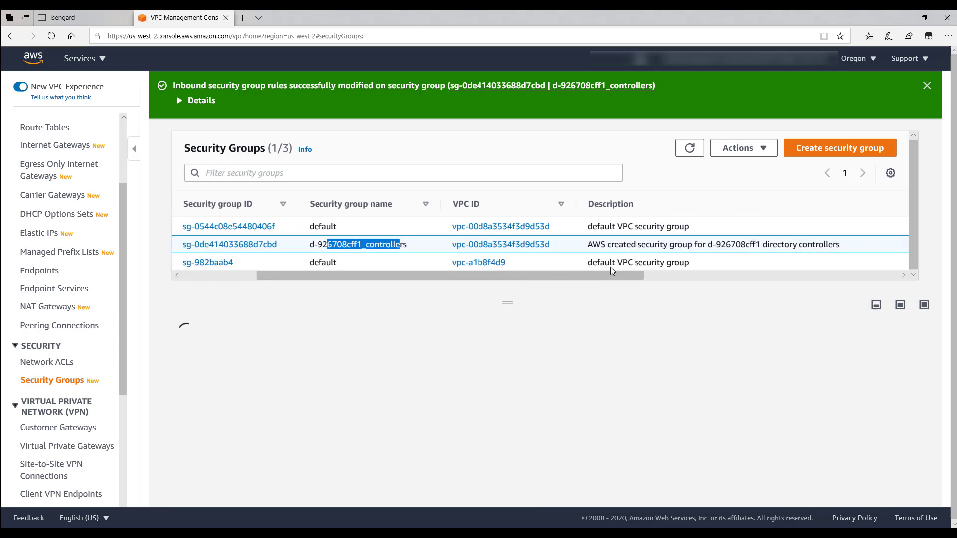
{"action": "left_click", "coordinate": [590, 244]}
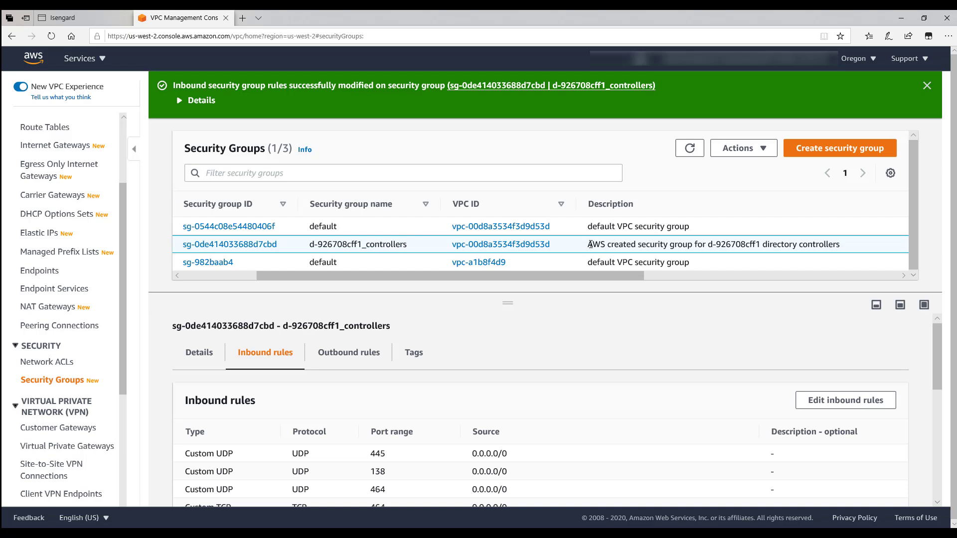
{"action": "left_click_drag", "start_coordinate": [588, 244], "coordinate": [837, 244]}
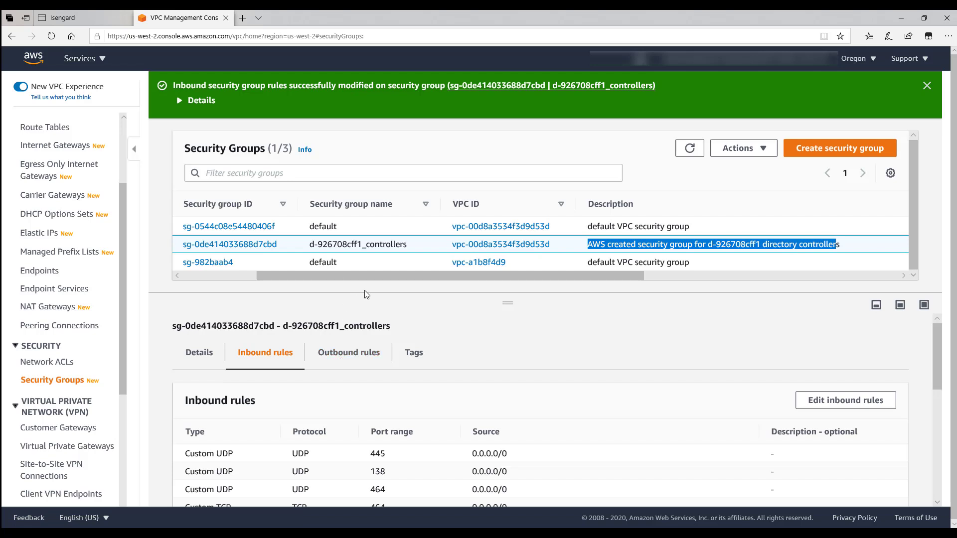
{"action": "scroll", "coordinate": [315, 412], "scroll_direction": "down", "scroll_amount": 1}
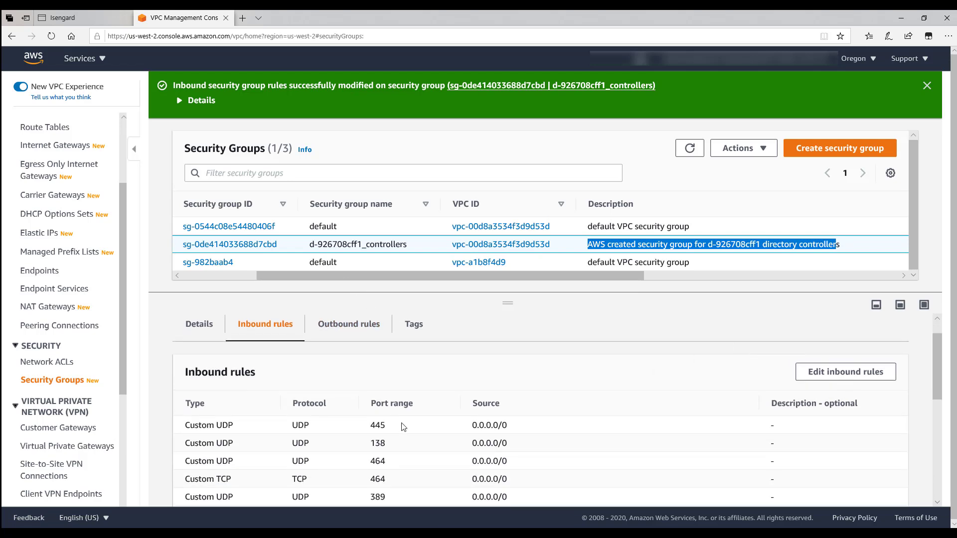
{"action": "scroll", "coordinate": [294, 430], "scroll_direction": "down", "scroll_amount": 3}
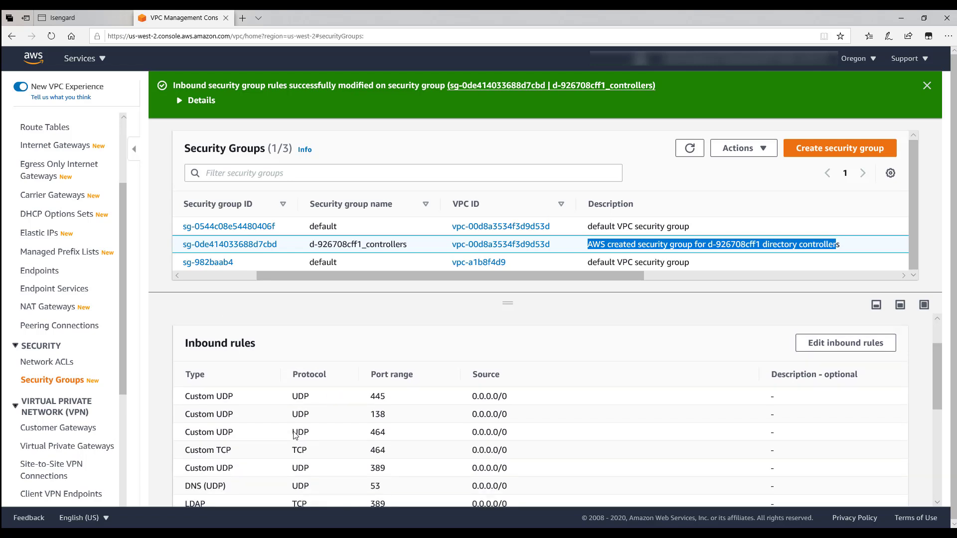
{"action": "scroll", "coordinate": [327, 423], "scroll_direction": "down", "scroll_amount": 1}
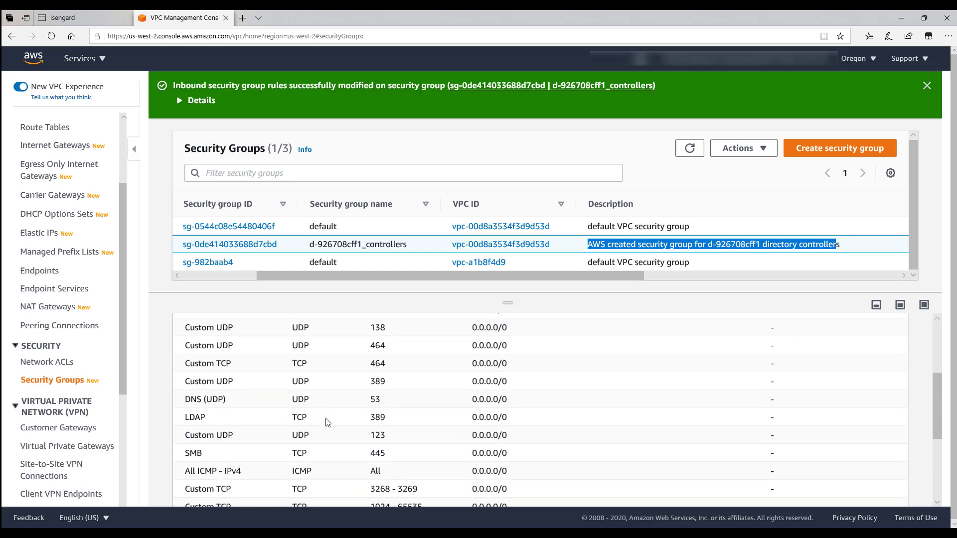
- Read through the directory controllers security group's full inbound rule list, comparing the protocols, port ranges and sources
{"action": "scroll", "coordinate": [327, 423], "scroll_direction": "down", "scroll_amount": 4}
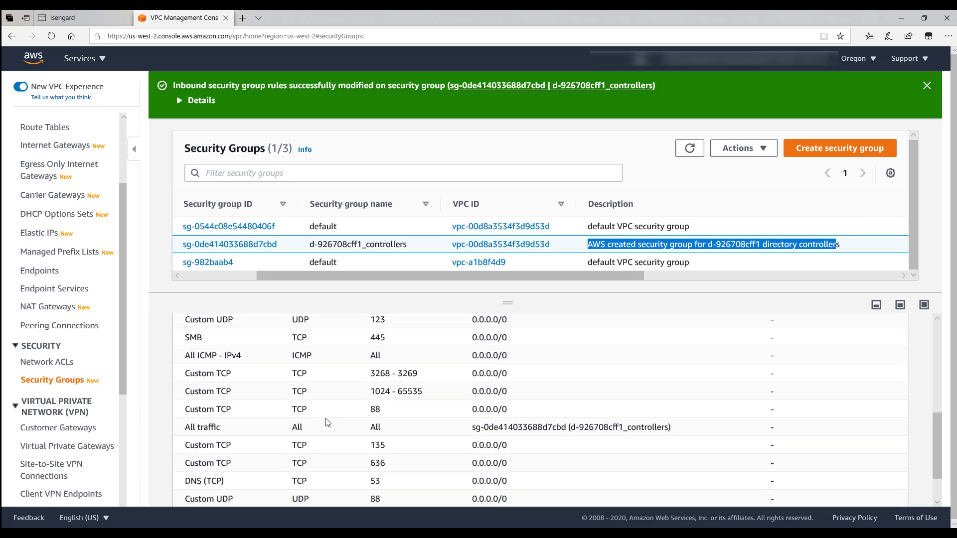
{"action": "scroll", "coordinate": [328, 423], "scroll_direction": "down", "scroll_amount": 1}
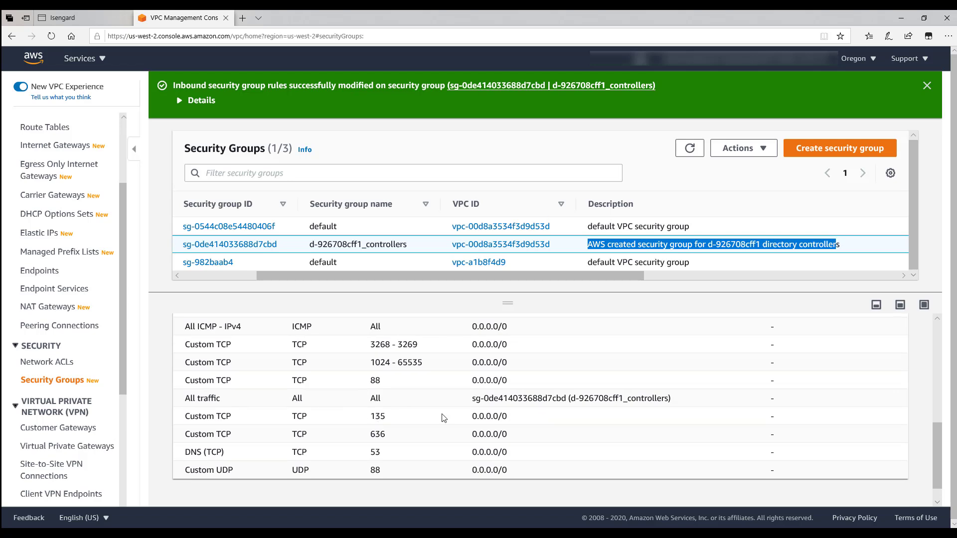
{"action": "scroll", "coordinate": [335, 425], "scroll_direction": "up", "scroll_amount": 2}
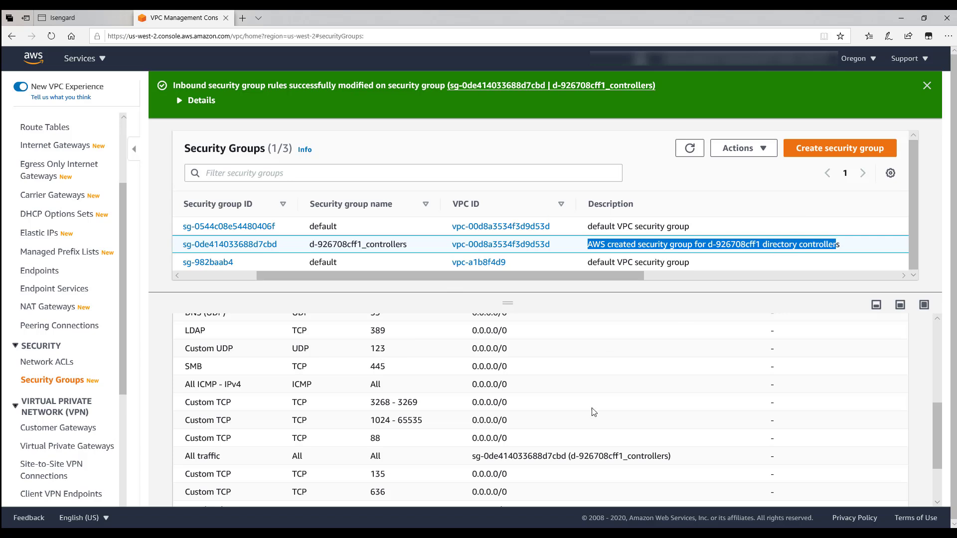
{"action": "scroll", "coordinate": [224, 384], "scroll_direction": "up", "scroll_amount": 3}
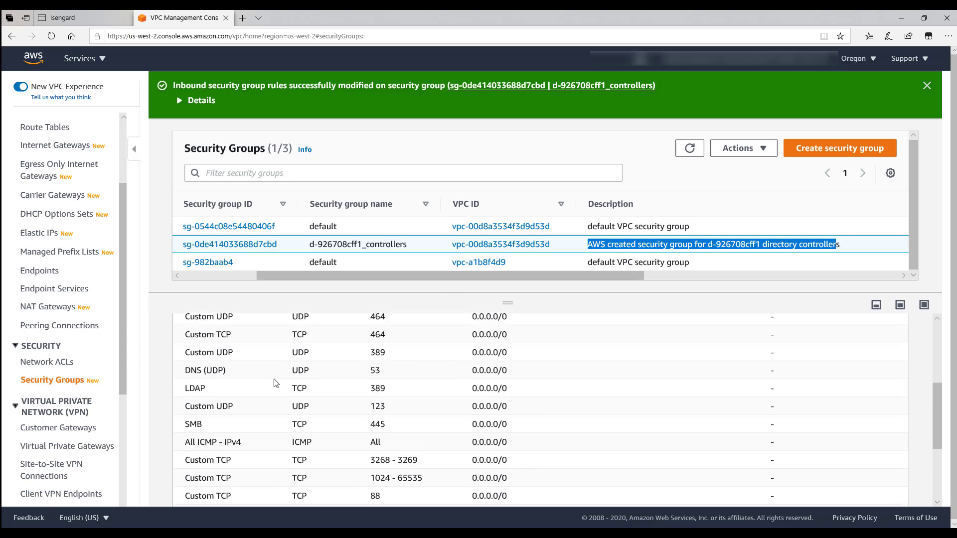
{"action": "scroll", "coordinate": [291, 419], "scroll_direction": "down", "scroll_amount": 3}
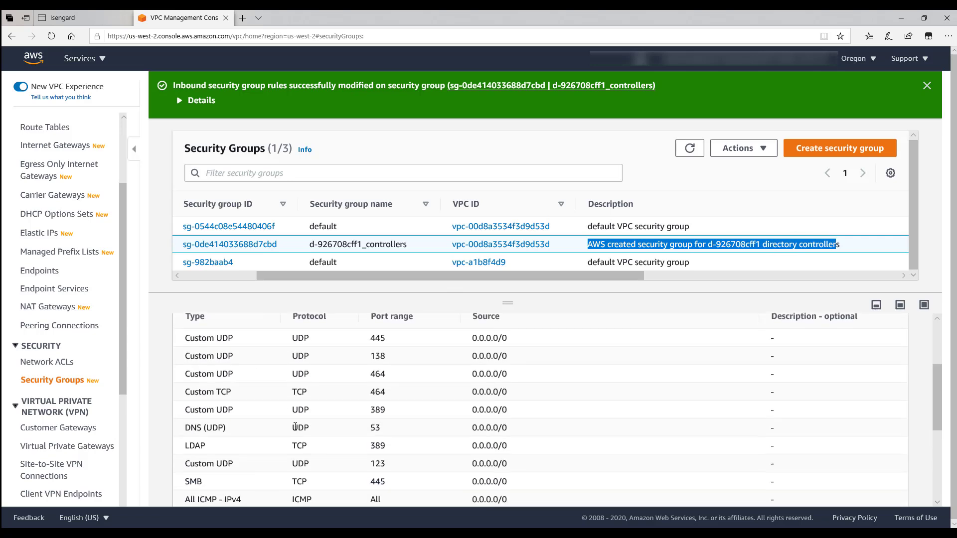
{"action": "scroll", "coordinate": [519, 412], "scroll_direction": "up", "scroll_amount": 5}
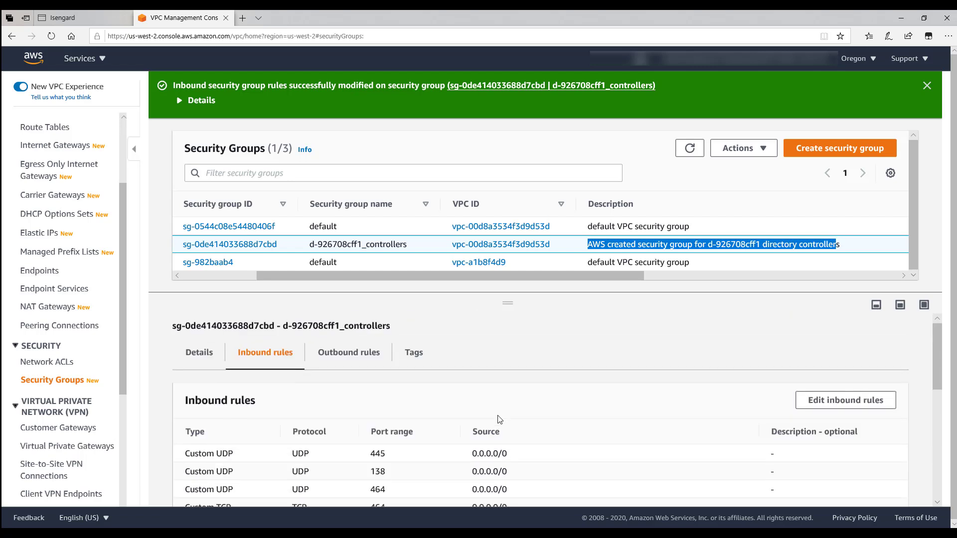
{"action": "scroll", "coordinate": [519, 379], "scroll_direction": "down", "scroll_amount": 4}
{"action": "scroll", "coordinate": [522, 433], "scroll_direction": "down", "scroll_amount": 3}
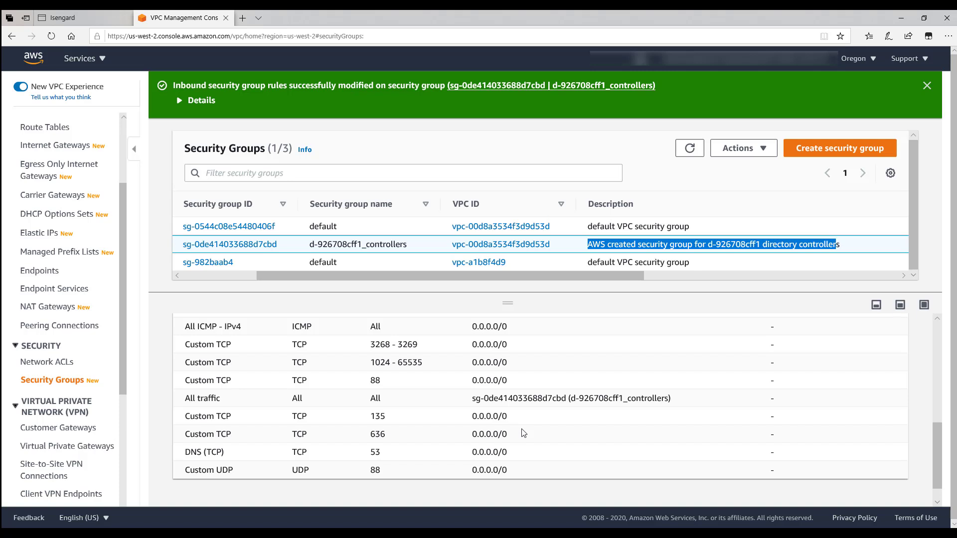
{"action": "scroll", "coordinate": [519, 407], "scroll_direction": "up", "scroll_amount": 3}
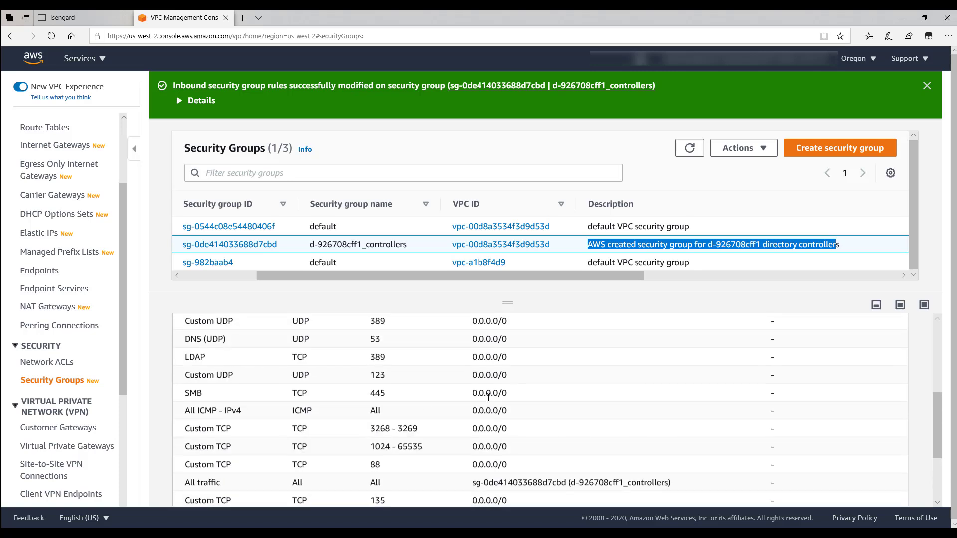
{"action": "scroll", "coordinate": [433, 387], "scroll_direction": "down", "scroll_amount": 3}
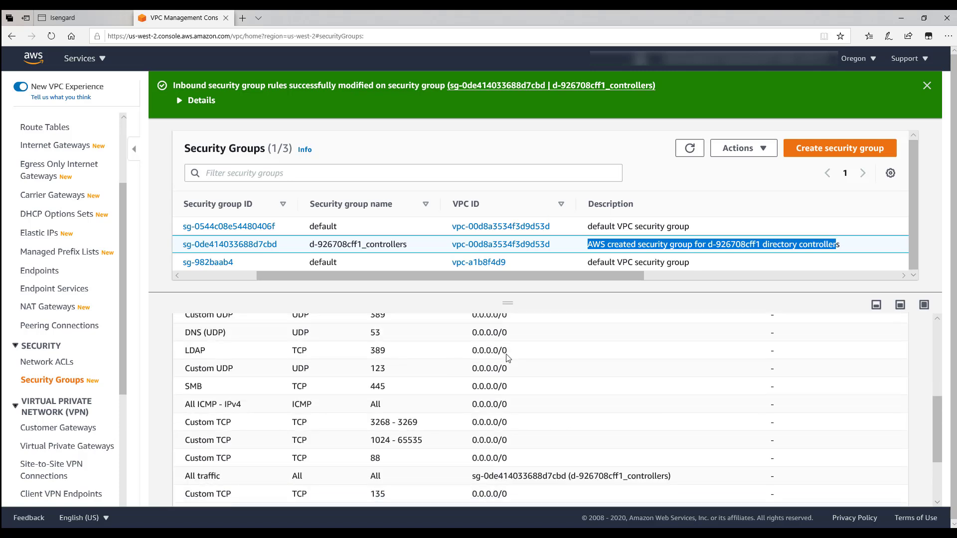
{"action": "scroll", "coordinate": [348, 420], "scroll_direction": "up", "scroll_amount": 5}
{"action": "scroll", "coordinate": [348, 421], "scroll_direction": "up", "scroll_amount": 2}
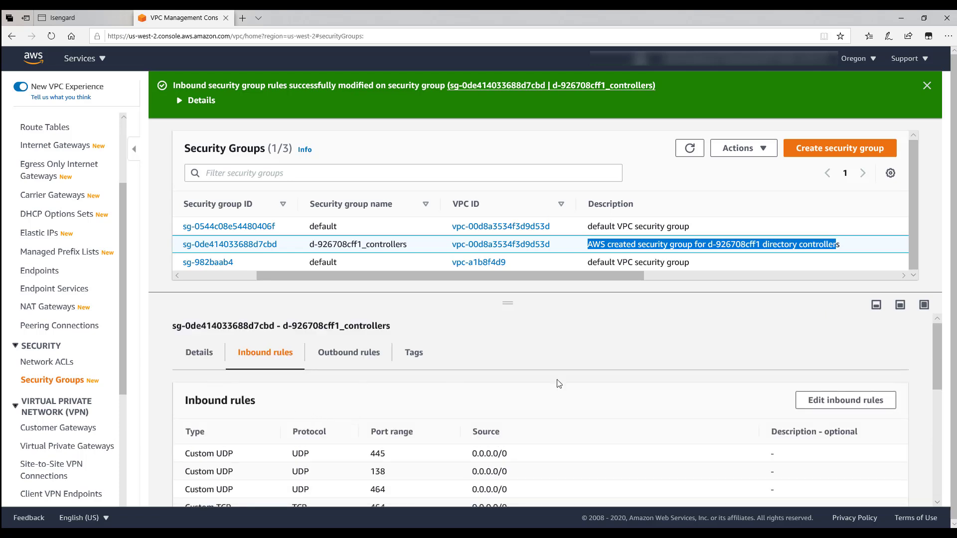
- Edit the inbound rules of the d-926708cff1_controllers security group and add a rule of type All traffic
{"action": "left_click", "coordinate": [855, 404]}
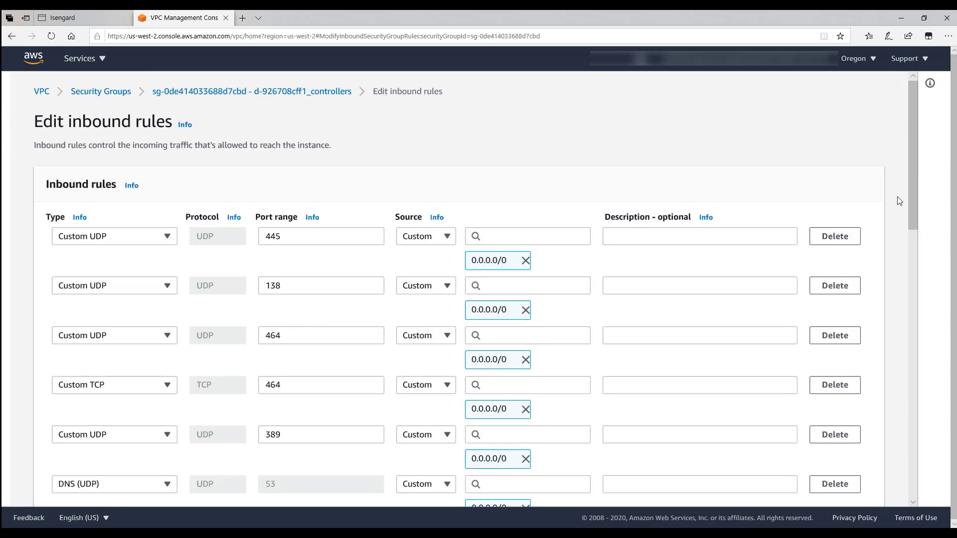
{"action": "left_click_drag", "start_coordinate": [916, 179], "coordinate": [930, 438]}
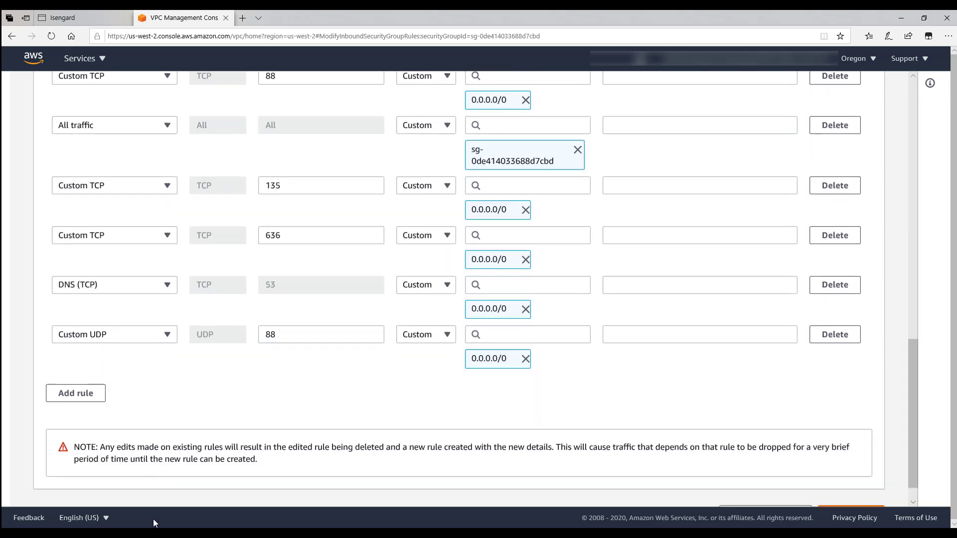
{"action": "left_click", "coordinate": [102, 398]}
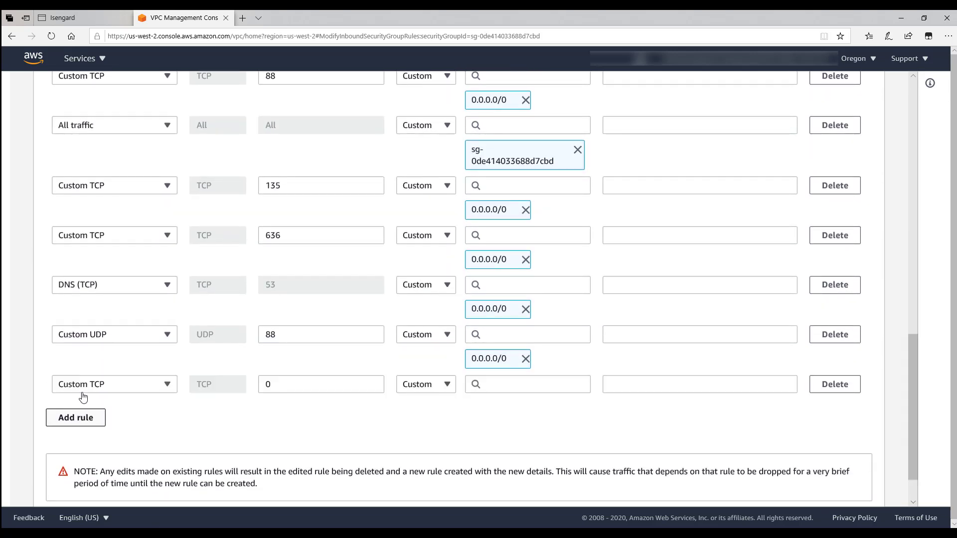
{"action": "left_click", "coordinate": [168, 385]}
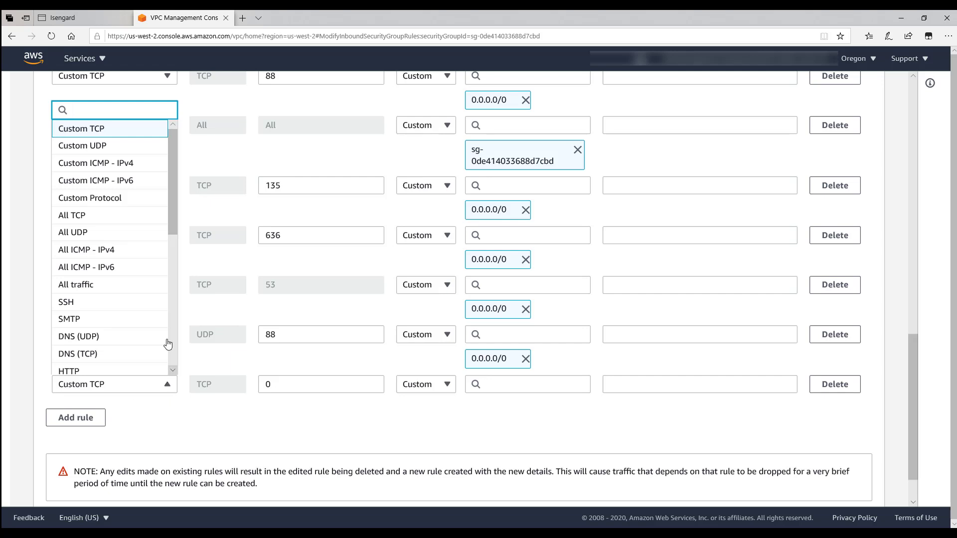
{"action": "left_click", "coordinate": [89, 286]}
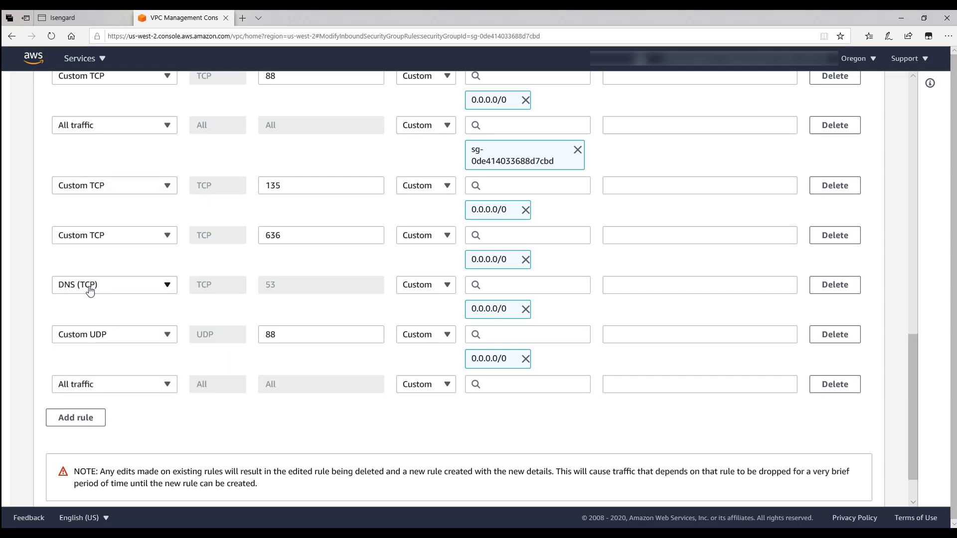
- Set the All traffic rule's source to the second account's number followed by /sg-0ee09ddf8295e0056, then save the rules
{"action": "left_click", "coordinate": [505, 386]}
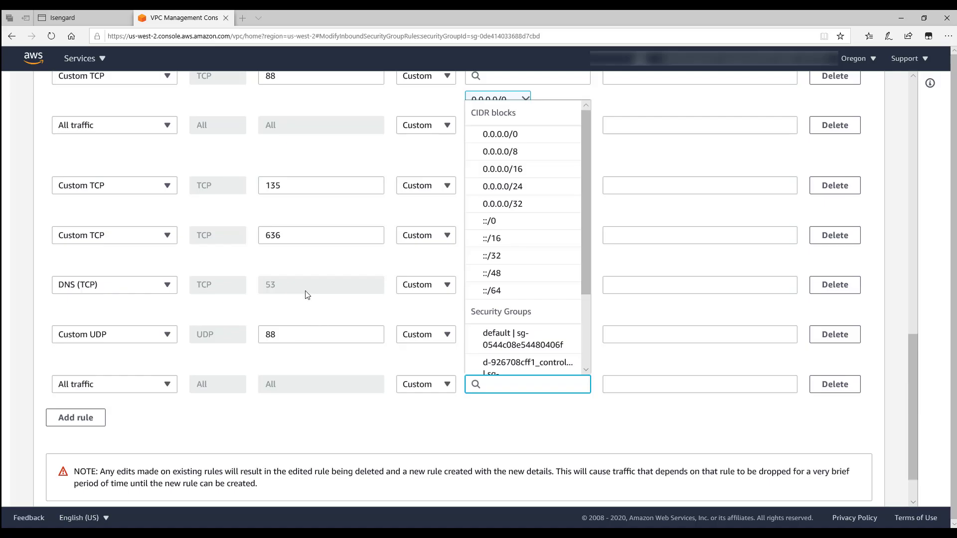
{"action": "mouse_move", "coordinate": [306, 533]}
{"action": "type", "text": "sg-0ee09ddf8295e0056"}
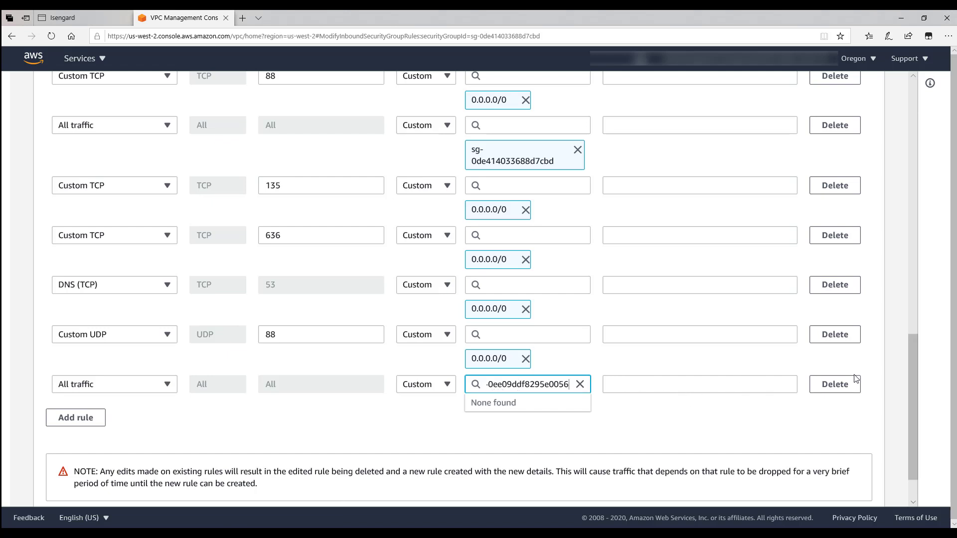
{"action": "scroll", "coordinate": [853, 387], "scroll_direction": "down", "scroll_amount": 2}
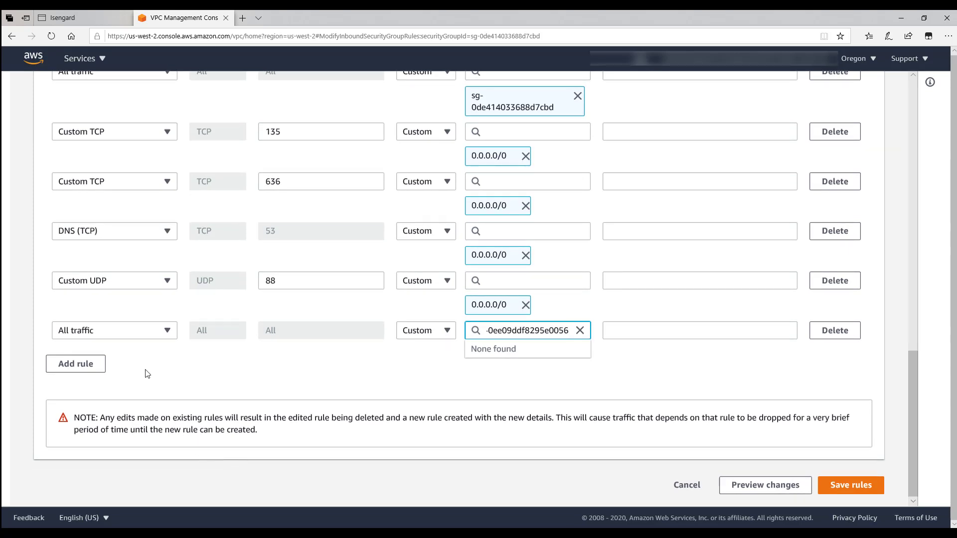
{"action": "left_click", "coordinate": [849, 487]}
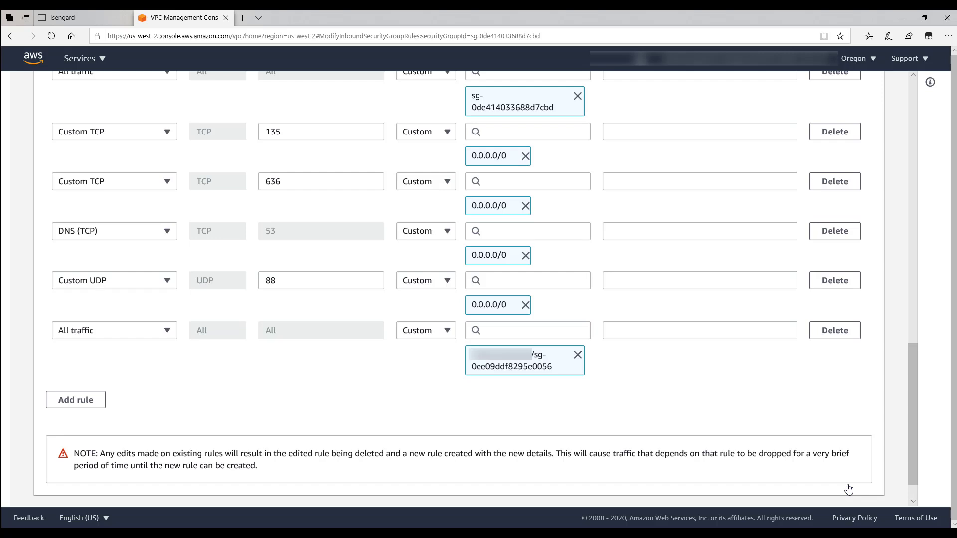
{"action": "scroll", "coordinate": [643, 409], "scroll_direction": "down", "scroll_amount": 1}
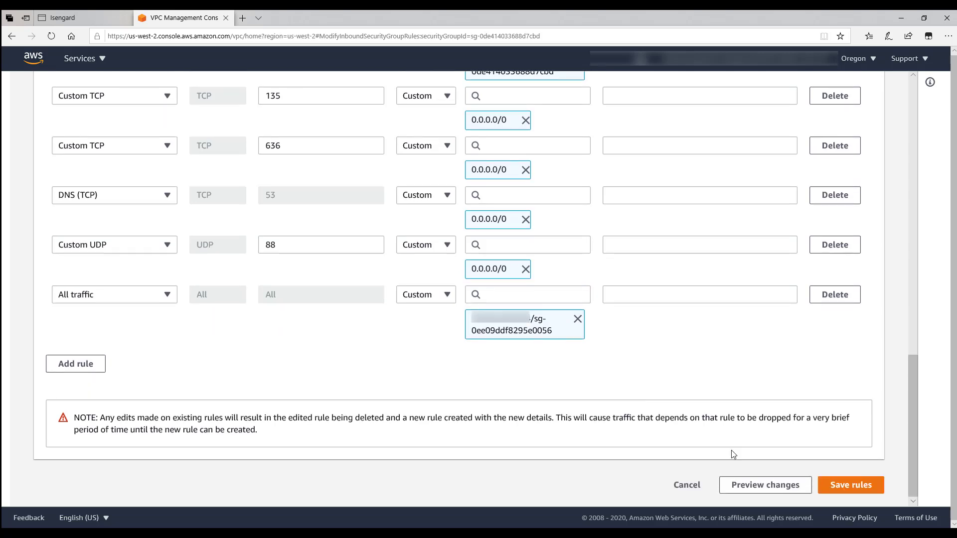
{"action": "left_click", "coordinate": [840, 489]}
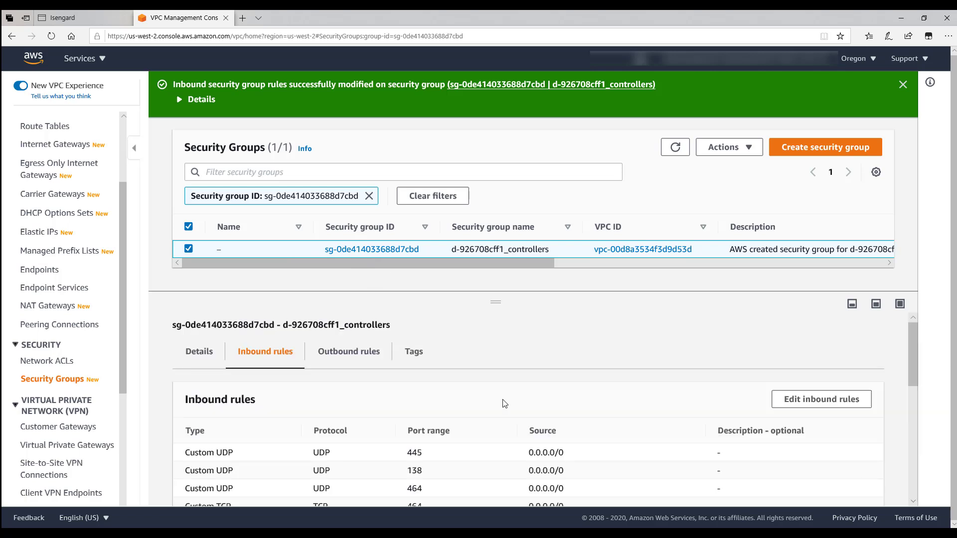
- Check the saved inbound rules for the All traffic entry with source sg-0ee09ddf8295e0056
{"action": "scroll", "coordinate": [483, 427], "scroll_direction": "down", "scroll_amount": 2}
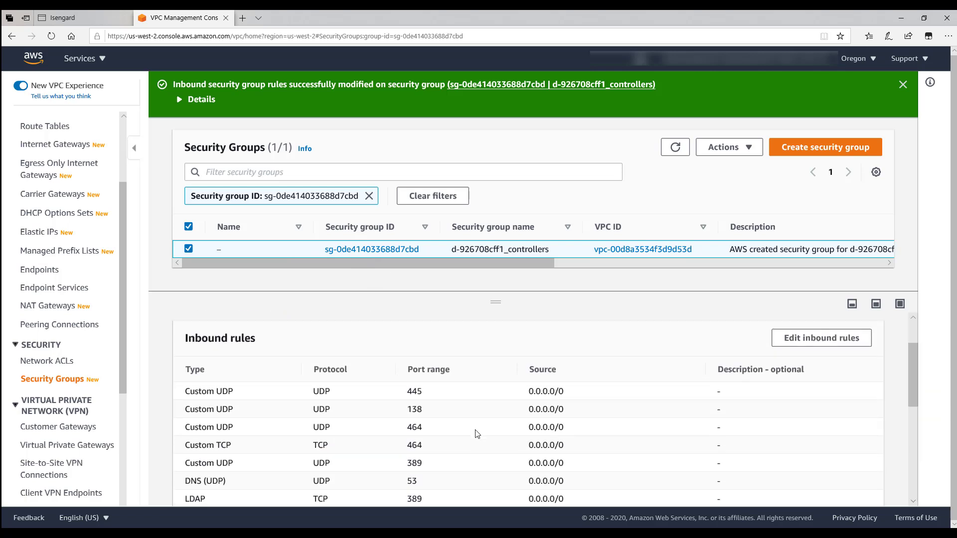
{"action": "scroll", "coordinate": [477, 433], "scroll_direction": "down", "scroll_amount": 2}
{"action": "scroll", "coordinate": [477, 434], "scroll_direction": "up", "scroll_amount": 3}
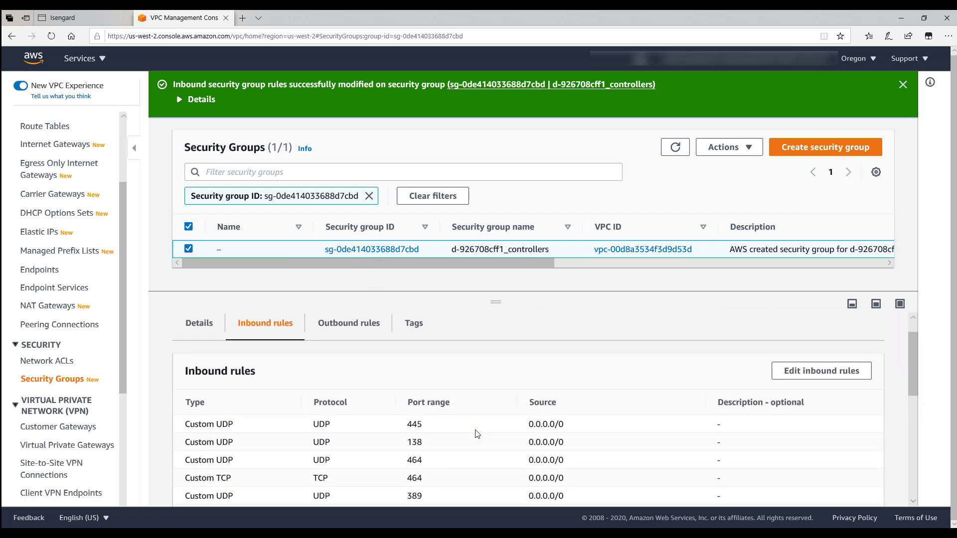
{"action": "scroll", "coordinate": [477, 434], "scroll_direction": "down", "scroll_amount": 5}
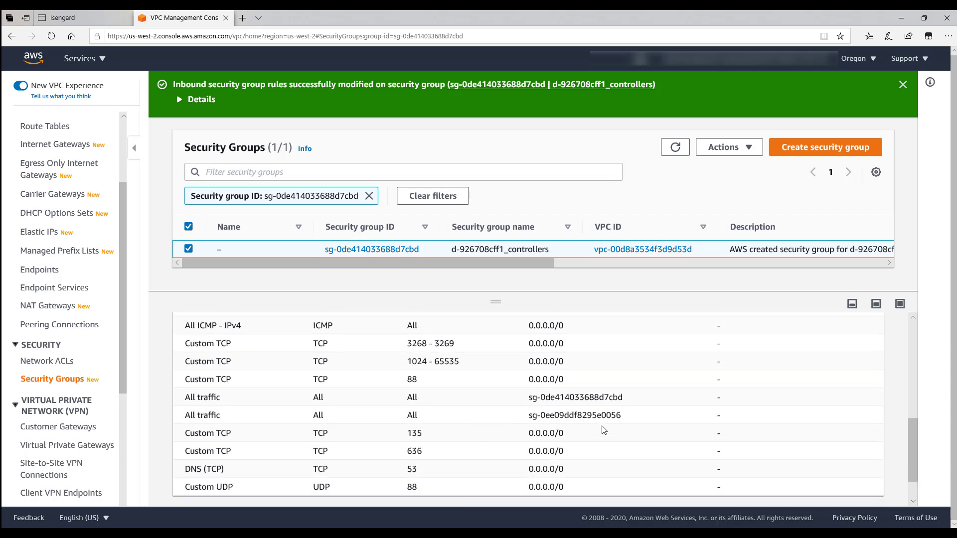
{"action": "left_click_drag", "start_coordinate": [623, 416], "coordinate": [534, 419]}
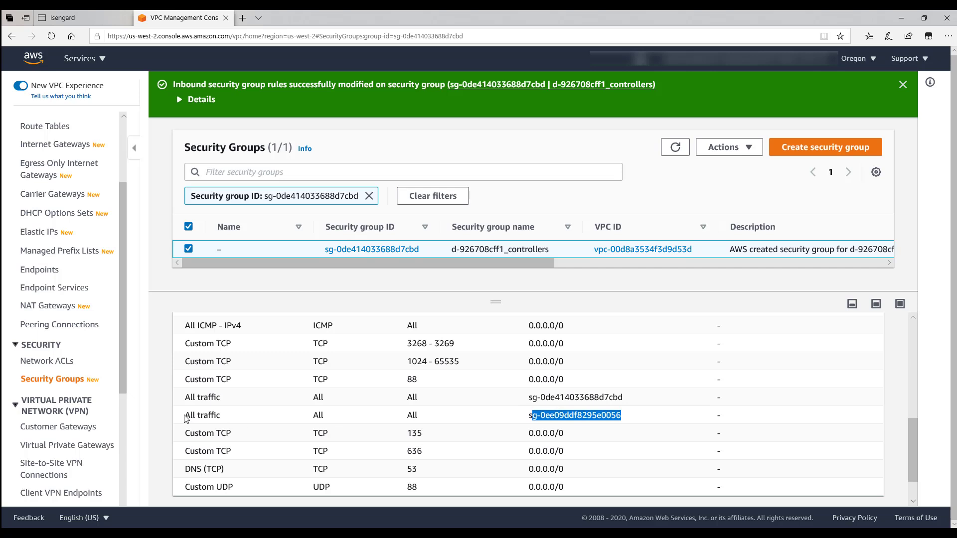
{"action": "left_click_drag", "start_coordinate": [185, 418], "coordinate": [224, 415]}
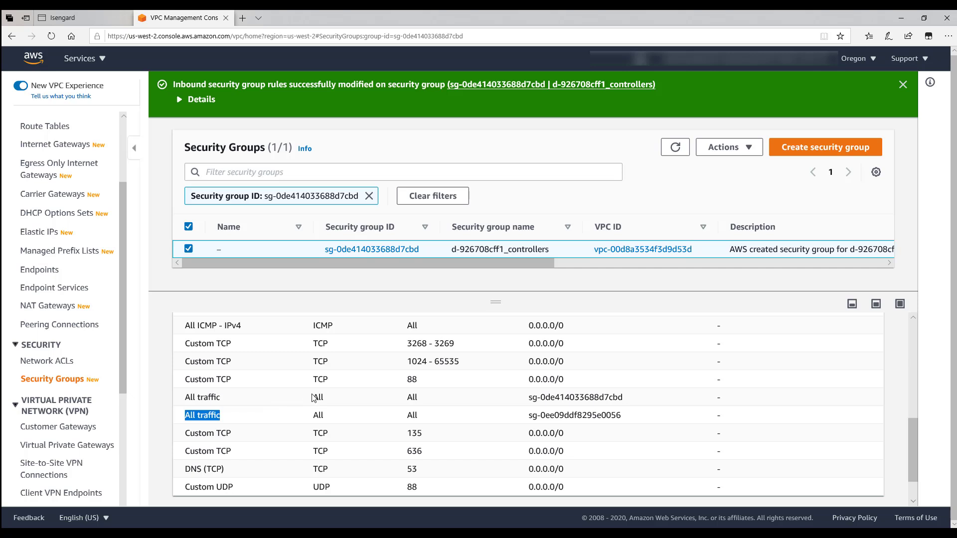
- Switch to the second account's console in Chrome, open the RDS service and start creating a database
{"action": "mouse_move", "coordinate": [233, 536]}
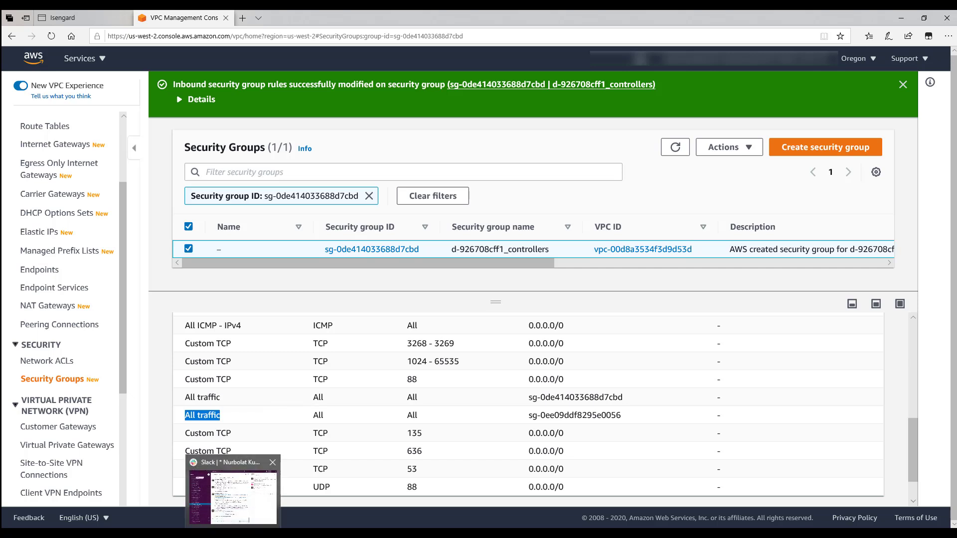
{"action": "left_click", "coordinate": [220, 492]}
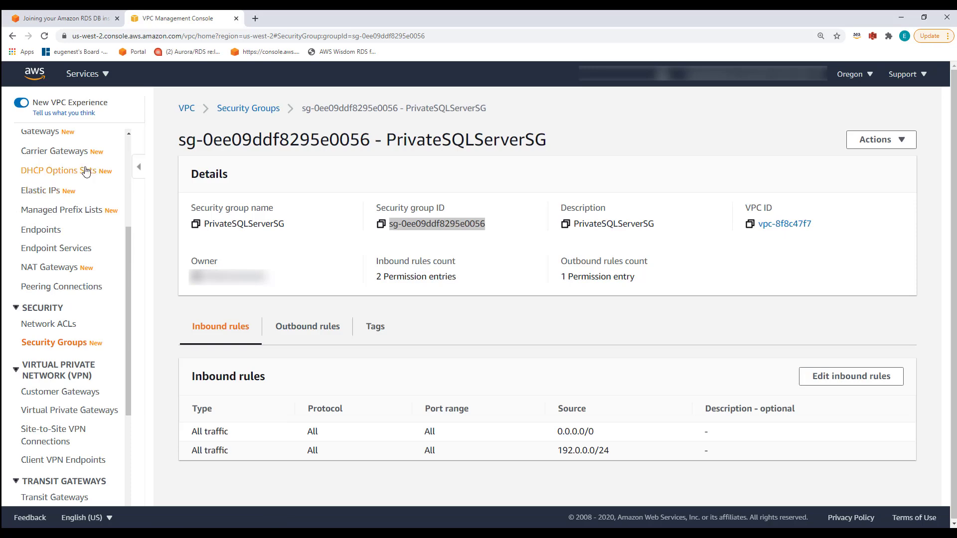
{"action": "left_click_drag", "start_coordinate": [127, 289], "coordinate": [124, 186]}
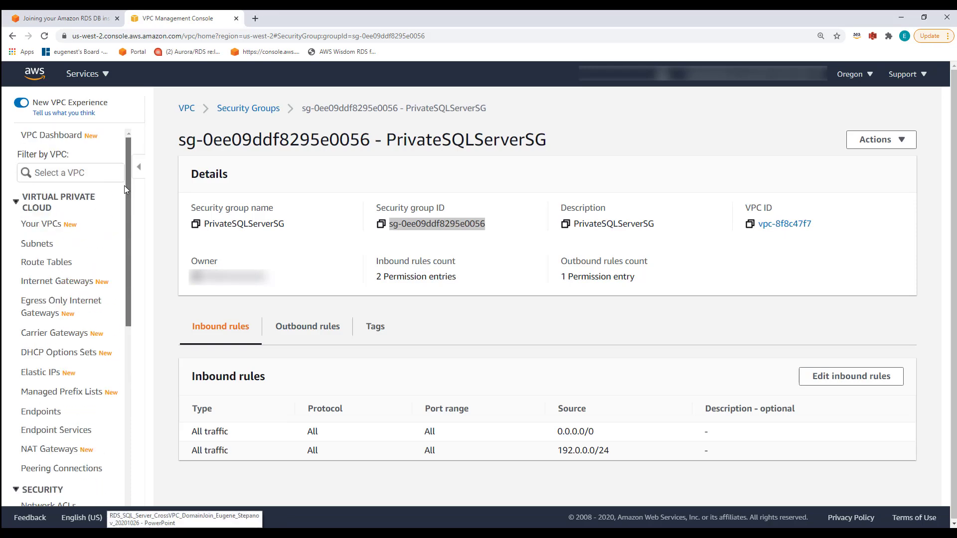
{"action": "left_click", "coordinate": [84, 75]}
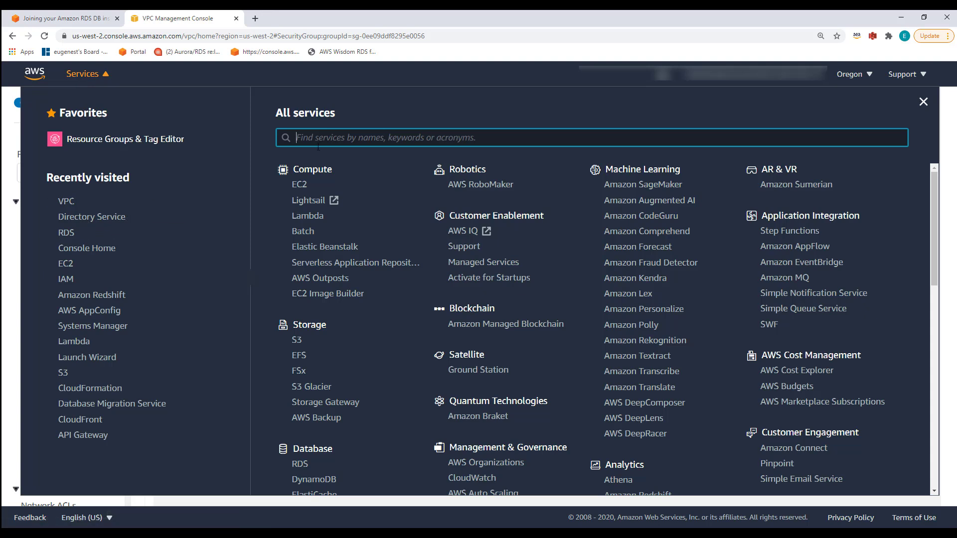
{"action": "left_click", "coordinate": [67, 234]}
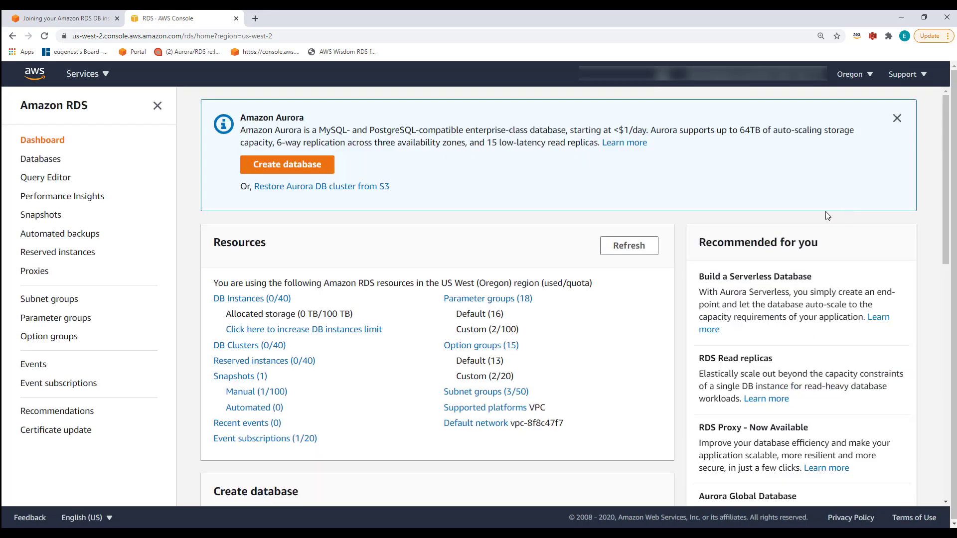
{"action": "left_click", "coordinate": [310, 169]}
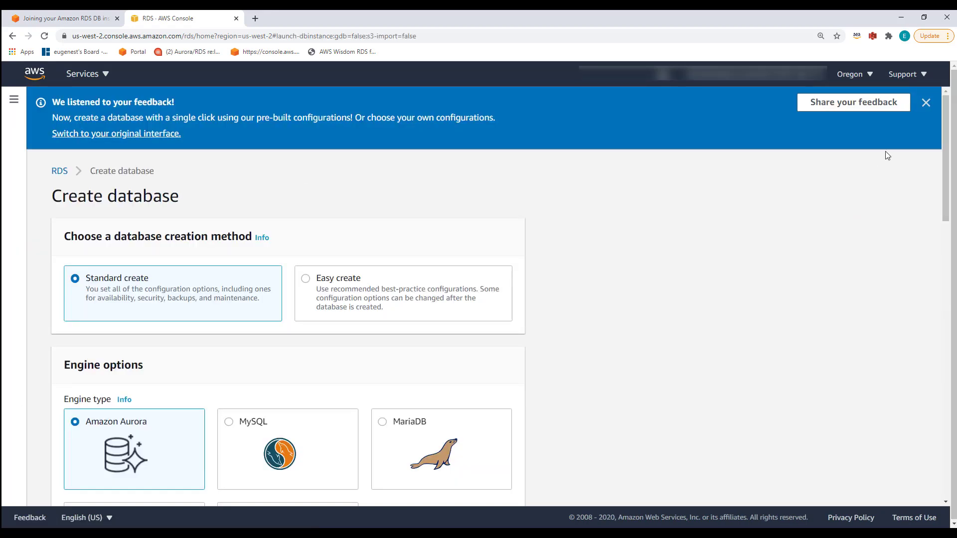
- Choose Microsoft SQL Server as the database engine with SQL Server Enterprise Edition
{"action": "scroll", "coordinate": [380, 342], "scroll_direction": "down", "scroll_amount": 3}
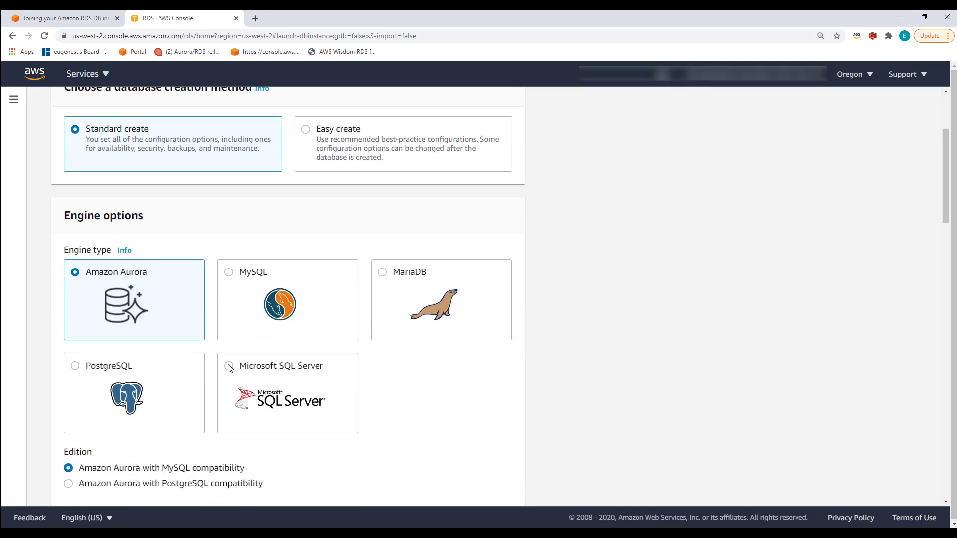
{"action": "left_click", "coordinate": [270, 360]}
{"action": "scroll", "coordinate": [273, 369], "scroll_direction": "down", "scroll_amount": 3}
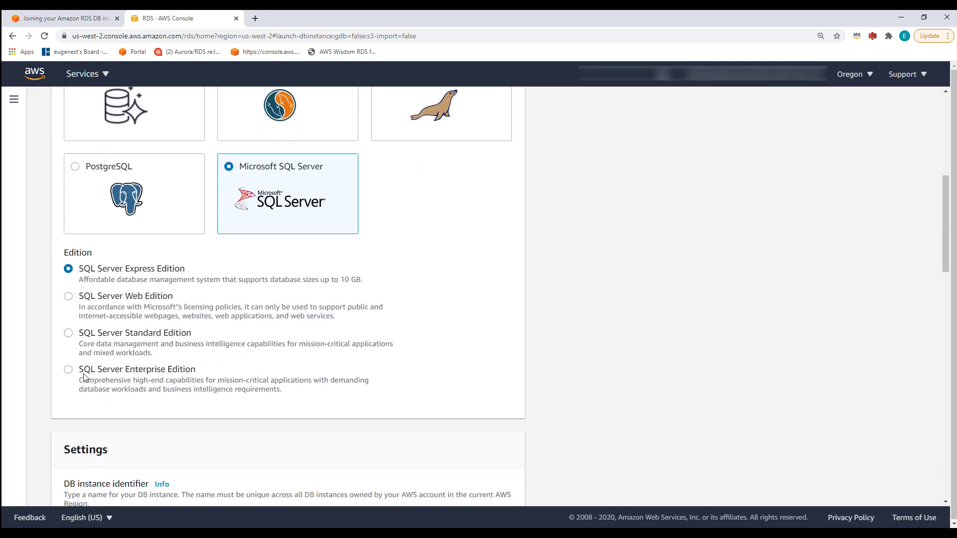
{"action": "left_click", "coordinate": [70, 370]}
{"action": "scroll", "coordinate": [217, 369], "scroll_direction": "down", "scroll_amount": 4}
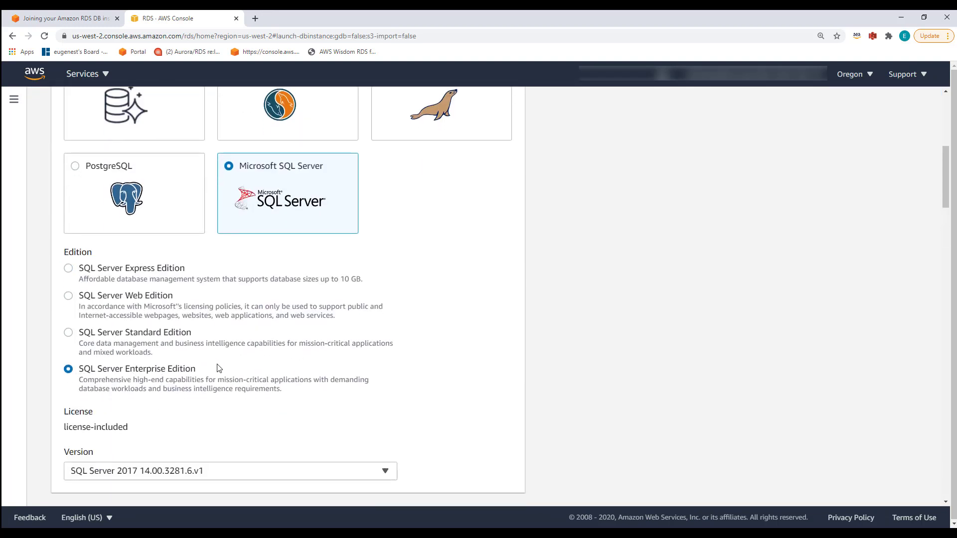
- Choose the Dev/Test template, and fill in the master username with the master password and its confirmation
{"action": "scroll", "coordinate": [320, 333], "scroll_direction": "down", "scroll_amount": 4}
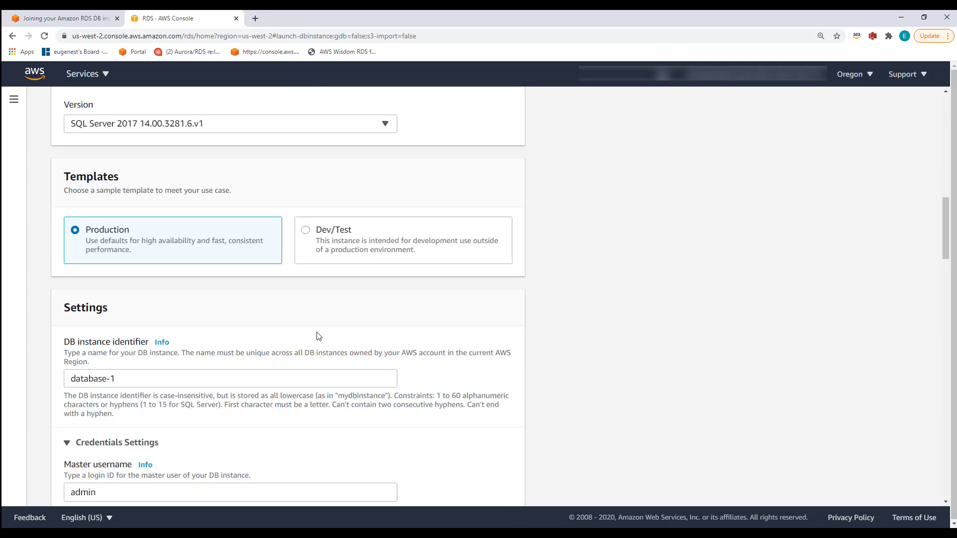
{"action": "left_click", "coordinate": [306, 181]}
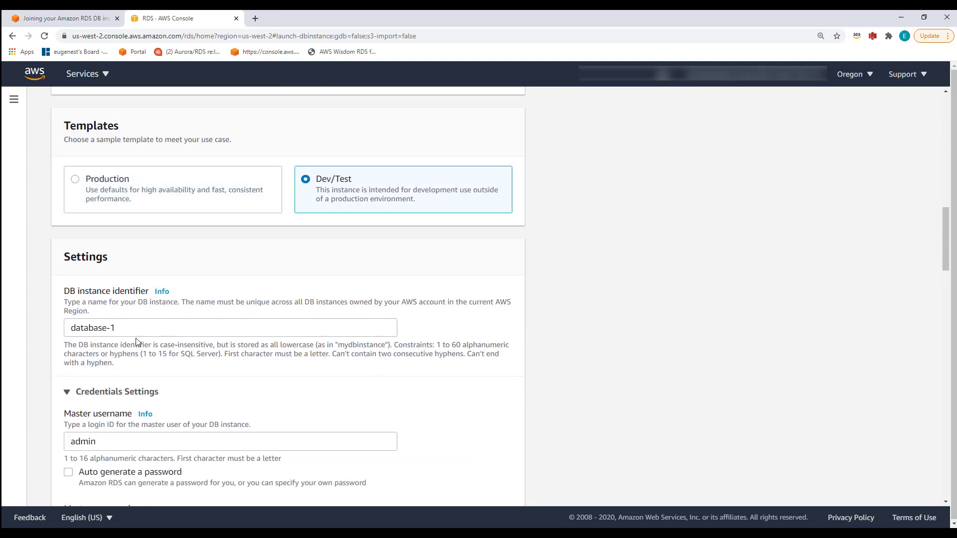
{"action": "scroll", "coordinate": [275, 371], "scroll_direction": "down", "scroll_amount": 4}
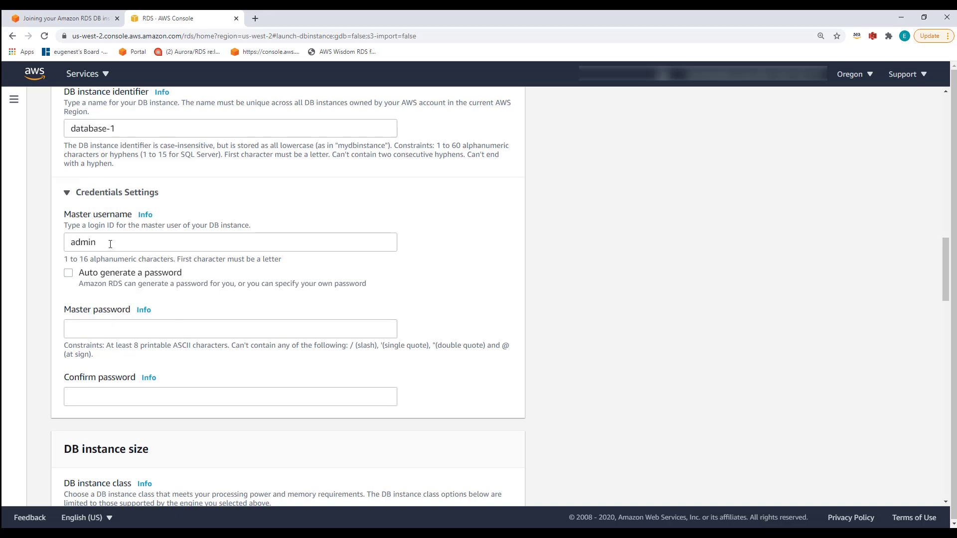
{"action": "double_click", "coordinate": [110, 245]}
{"action": "type", "text": "Eugene"}
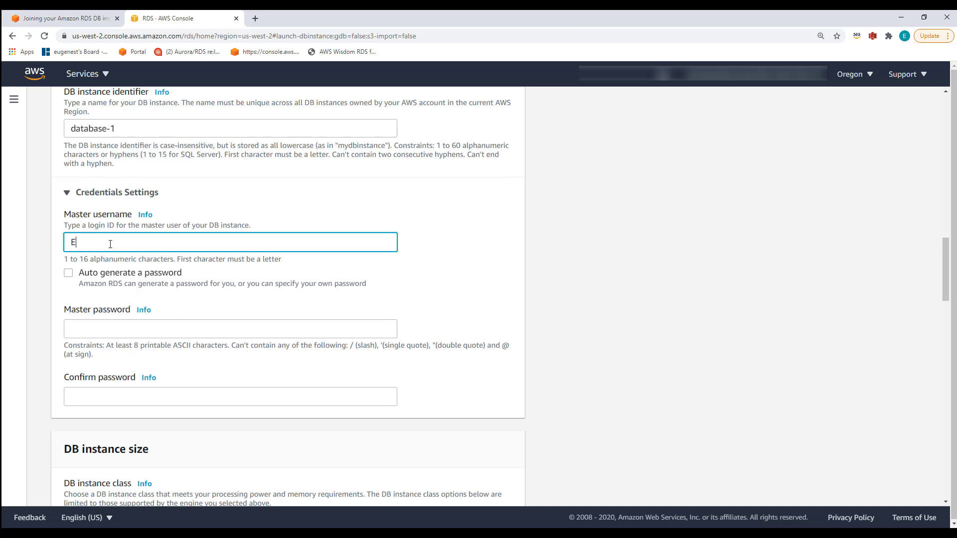
{"action": "left_click", "coordinate": [134, 326]}
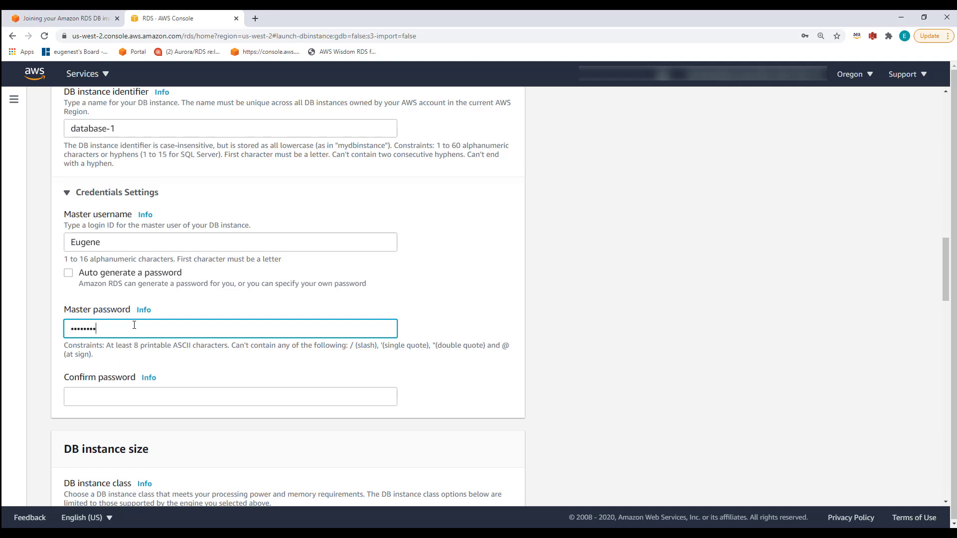
{"action": "left_click", "coordinate": [96, 399]}
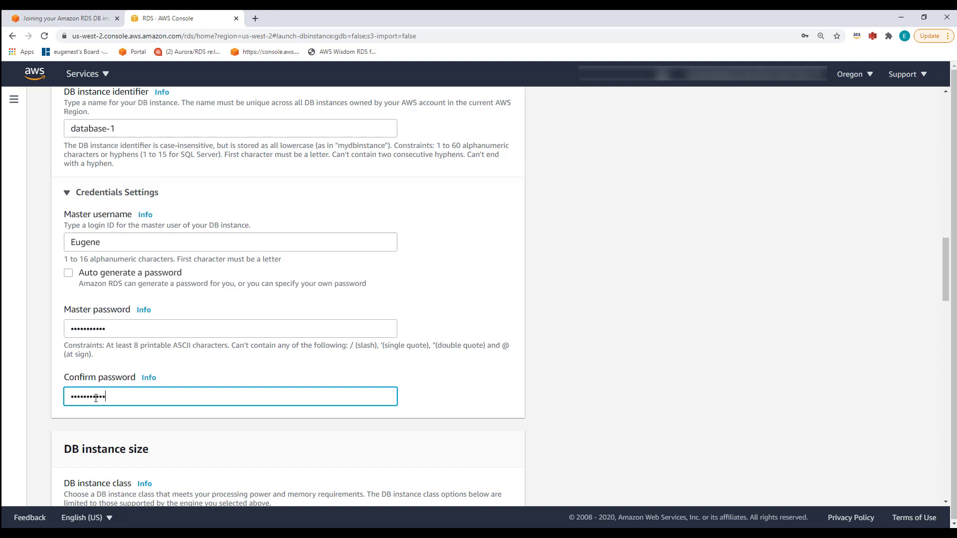
- Turn off storage autoscaling for the new database instance
{"action": "scroll", "coordinate": [236, 430], "scroll_direction": "down", "scroll_amount": 4}
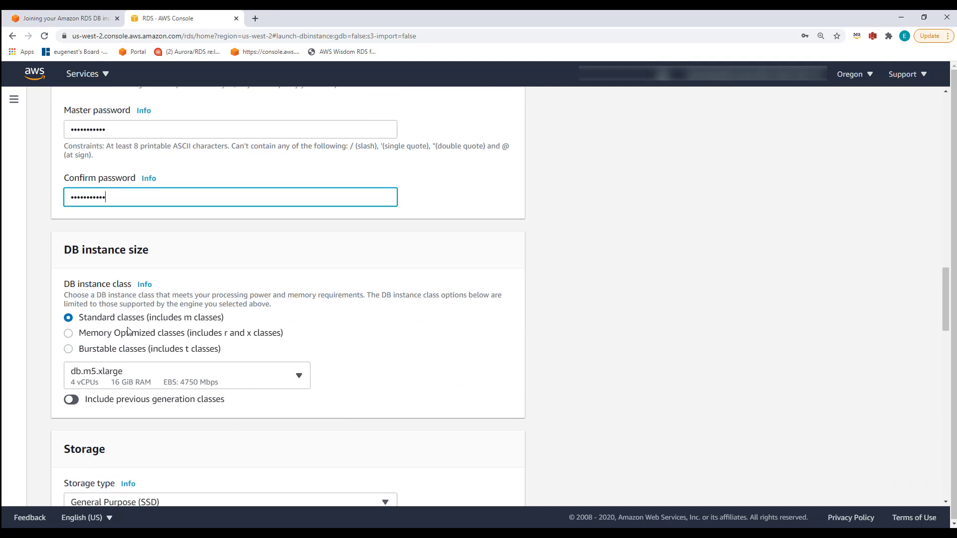
{"action": "scroll", "coordinate": [128, 344], "scroll_direction": "down", "scroll_amount": 6}
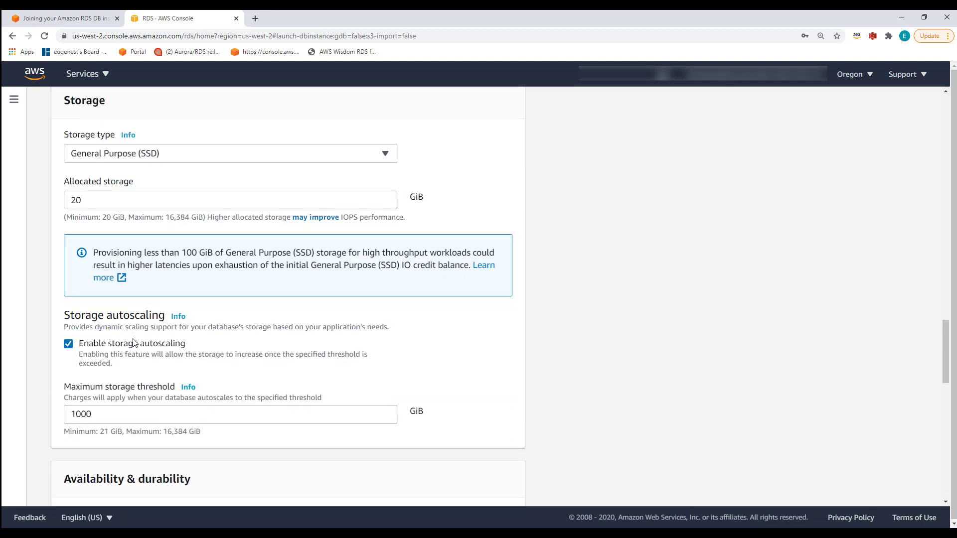
{"action": "left_click", "coordinate": [136, 346]}
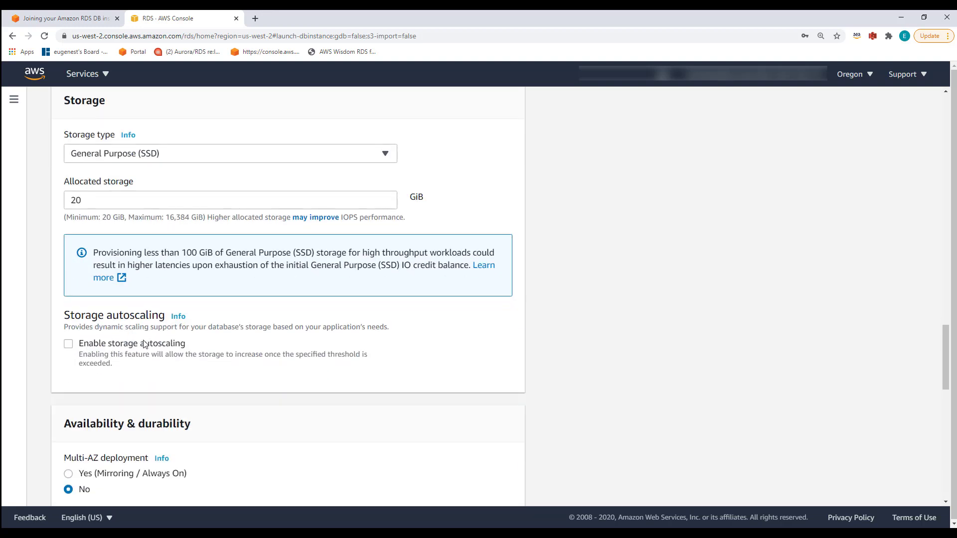
- Set the subnet group to privatesubnetgroup in the additional connectivity configuration
{"action": "scroll", "coordinate": [164, 343], "scroll_direction": "down", "scroll_amount": 4}
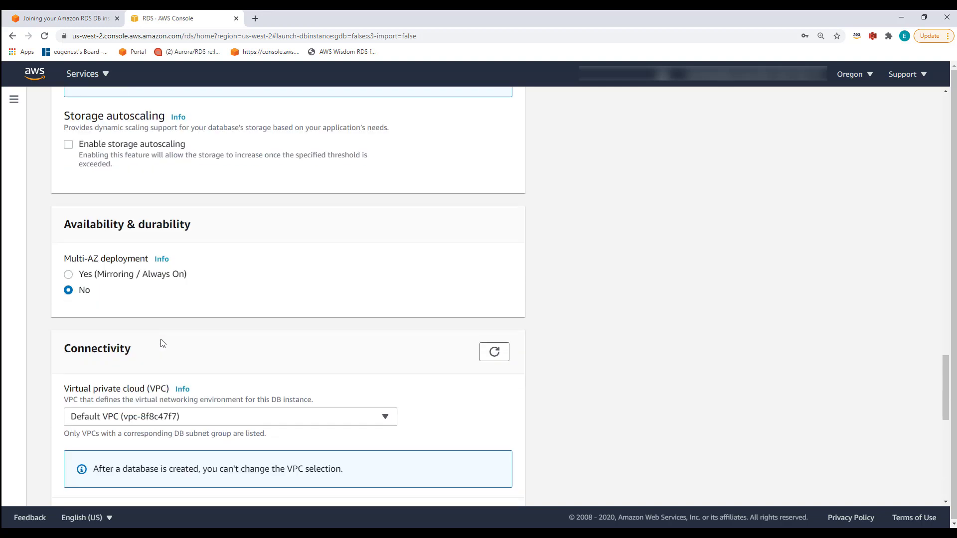
{"action": "scroll", "coordinate": [188, 314], "scroll_direction": "down", "scroll_amount": 4}
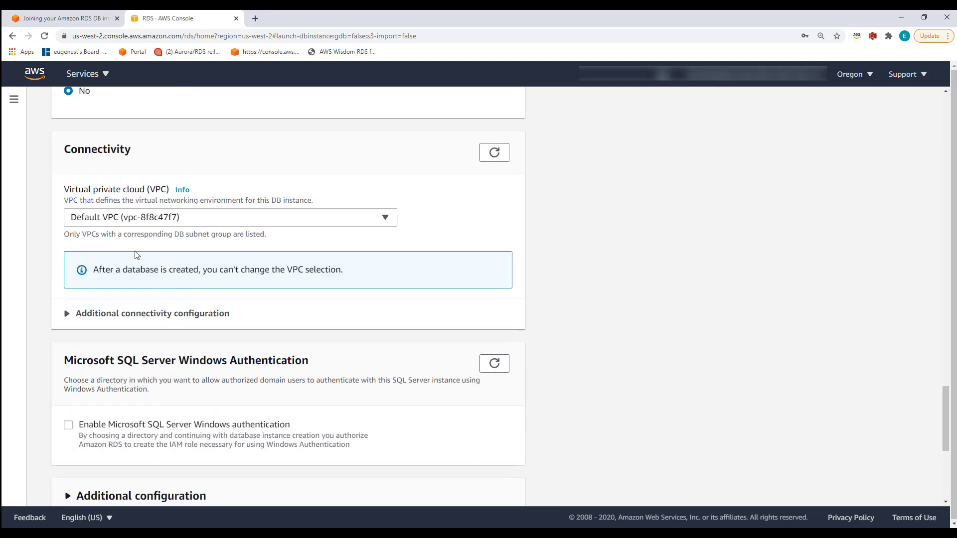
{"action": "left_click", "coordinate": [113, 315]}
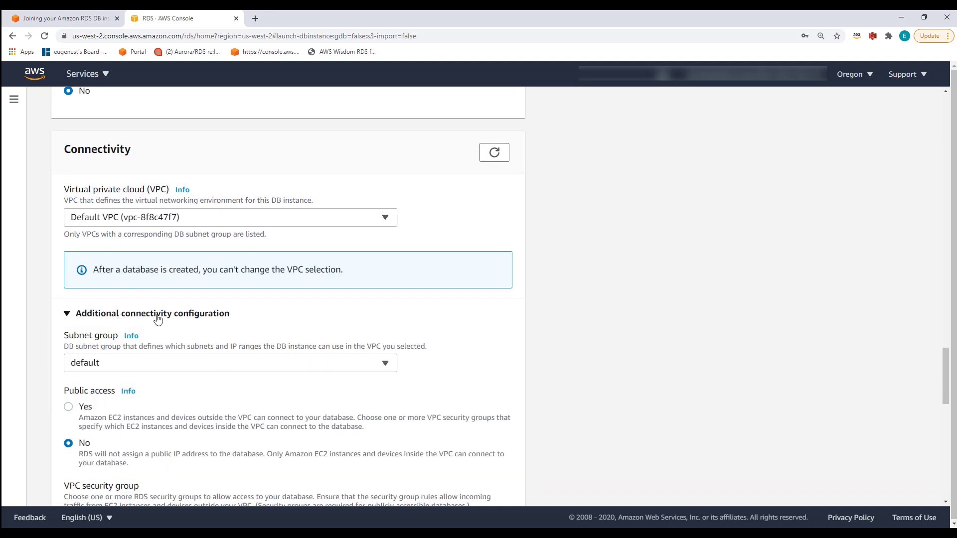
{"action": "scroll", "coordinate": [157, 319], "scroll_direction": "down", "scroll_amount": 3}
{"action": "left_click", "coordinate": [117, 214]}
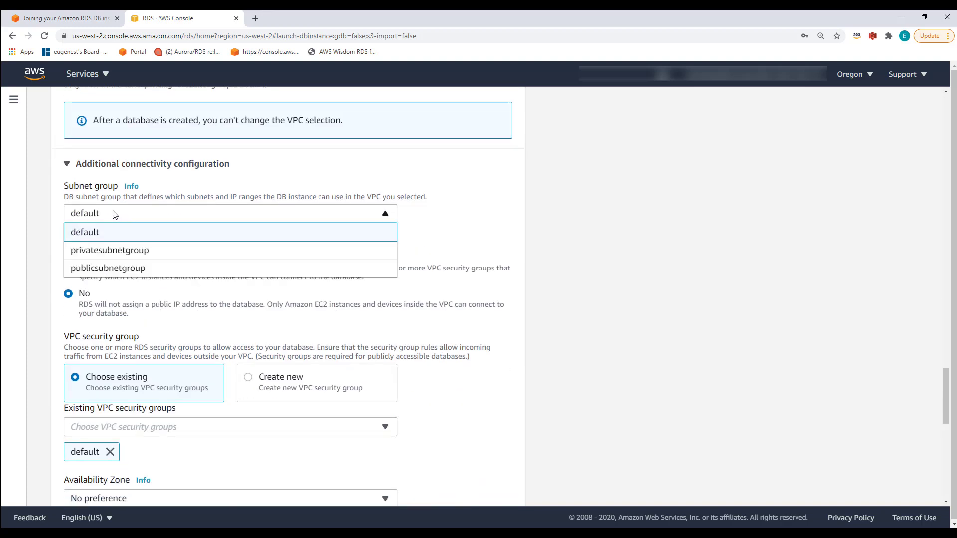
{"action": "left_click", "coordinate": [107, 250]}
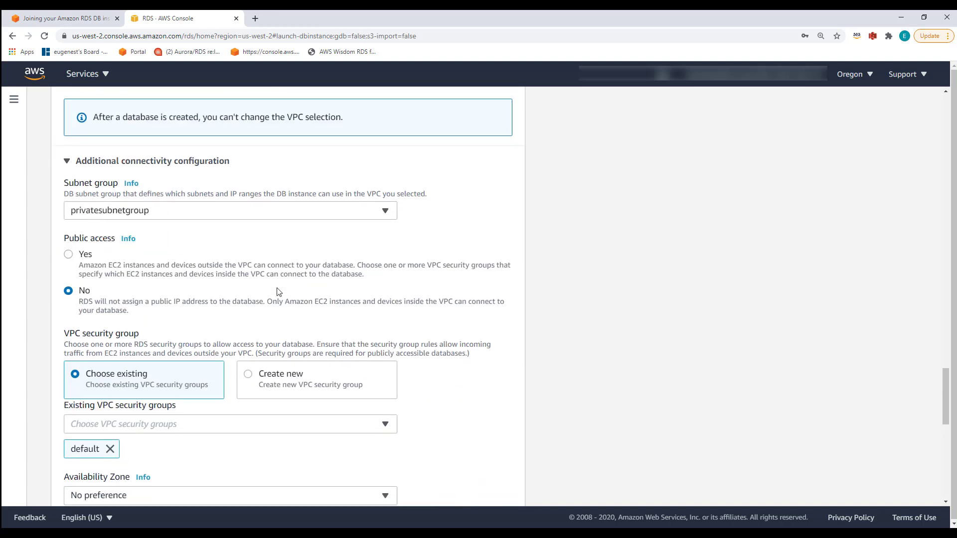
- Replace the default VPC security group with the existing PrivateSQLServerSG
{"action": "scroll", "coordinate": [278, 293], "scroll_direction": "down", "scroll_amount": 3}
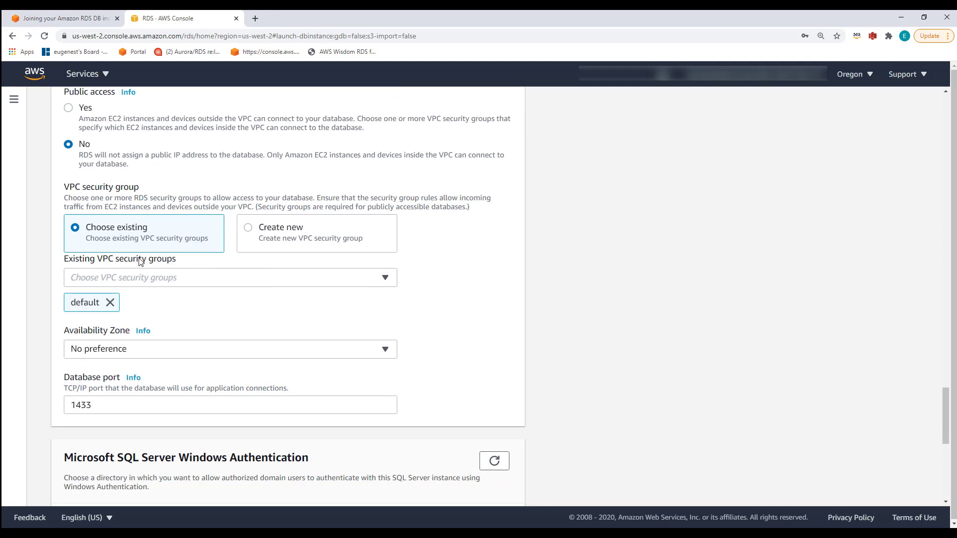
{"action": "left_click", "coordinate": [131, 278]}
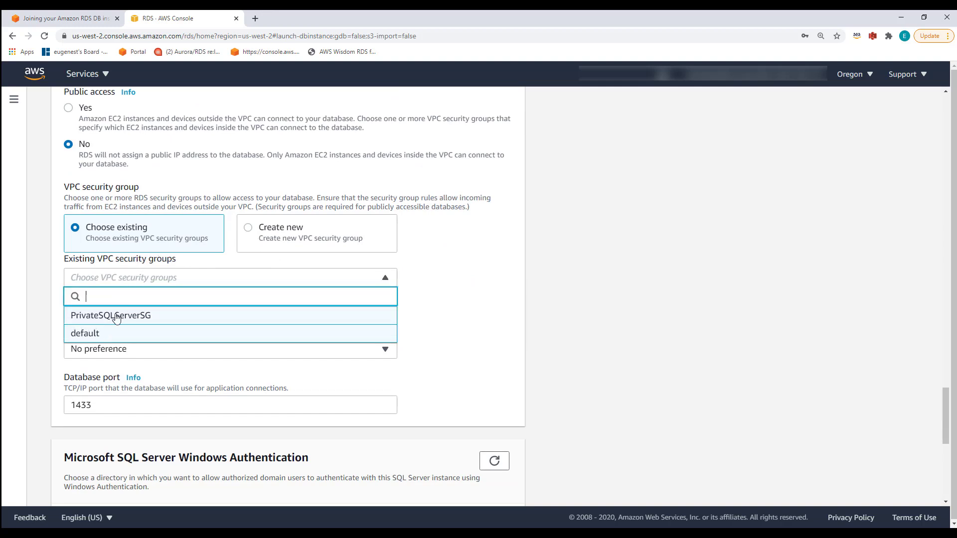
{"action": "left_click", "coordinate": [454, 292]}
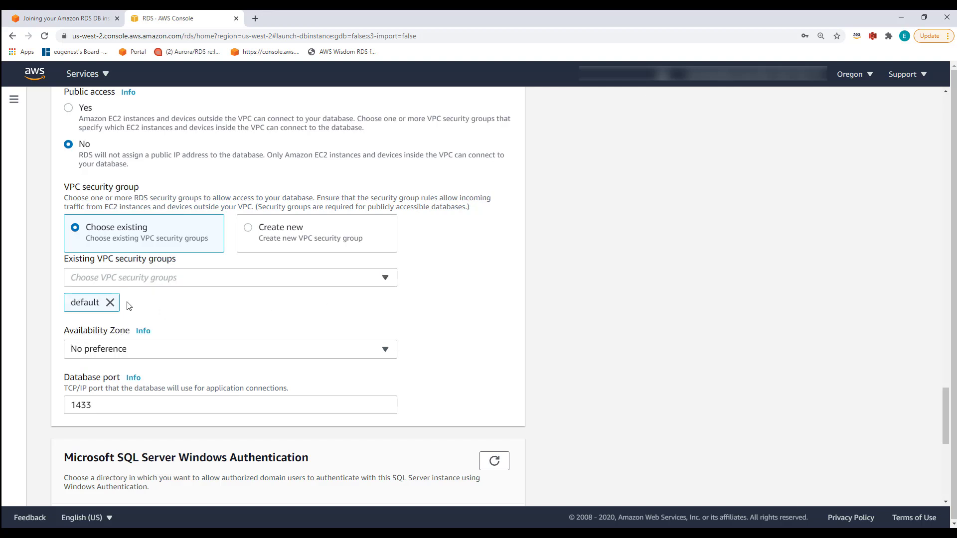
{"action": "left_click", "coordinate": [110, 303]}
{"action": "left_click", "coordinate": [385, 277]}
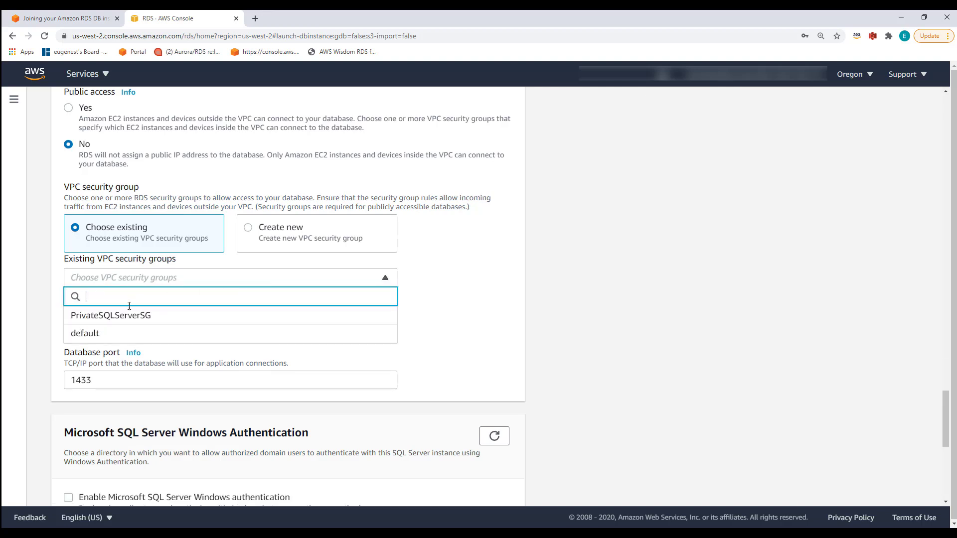
{"action": "left_click", "coordinate": [106, 319]}
{"action": "left_click", "coordinate": [467, 318]}
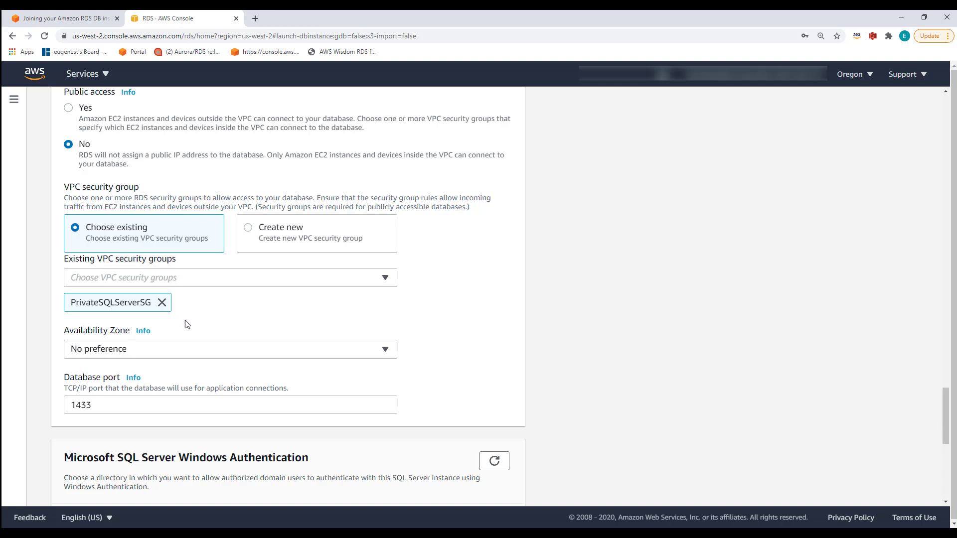
- Enable Microsoft SQL Server Windows authentication and choose the mycorp3.com directory
{"action": "scroll", "coordinate": [205, 342], "scroll_direction": "down", "scroll_amount": 3}
{"action": "scroll", "coordinate": [208, 343], "scroll_direction": "down", "scroll_amount": 1}
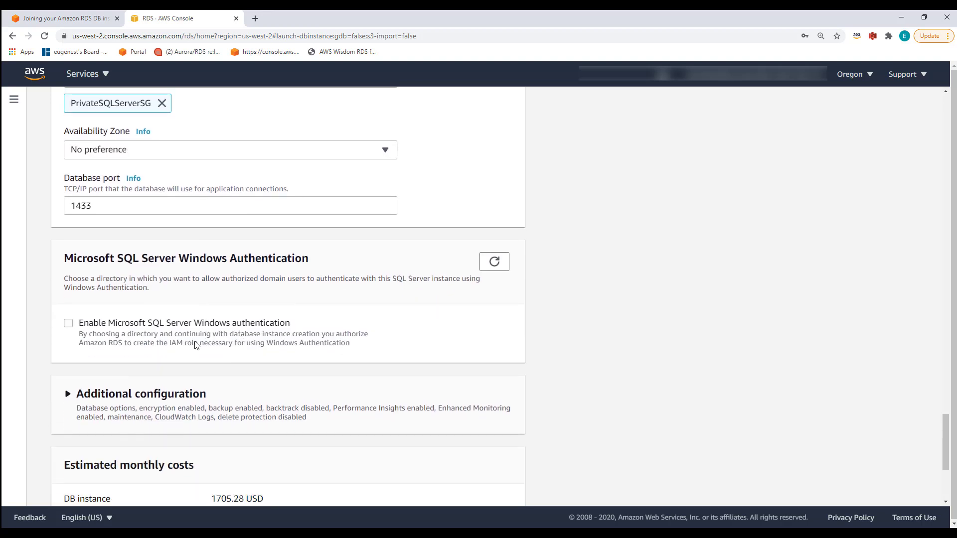
{"action": "left_click", "coordinate": [69, 324]}
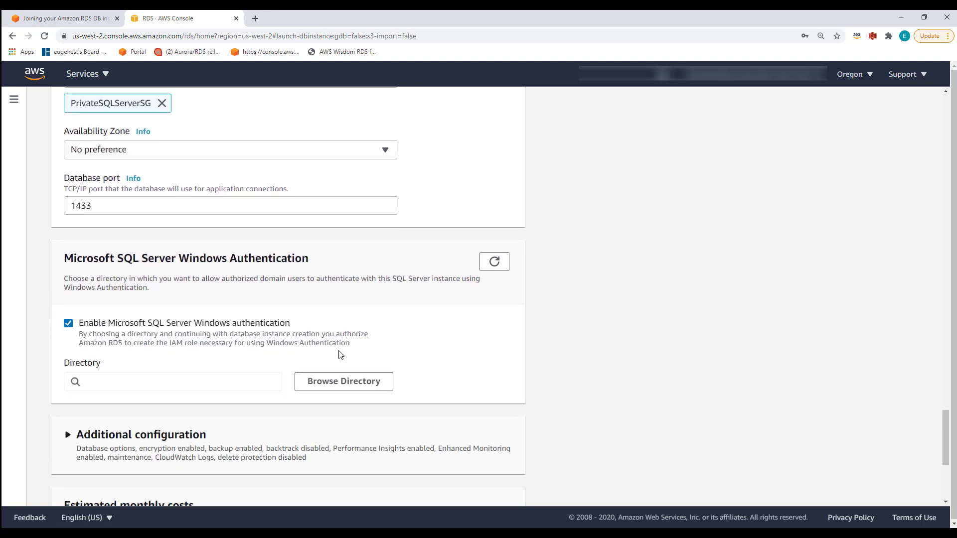
{"action": "left_click", "coordinate": [341, 382]}
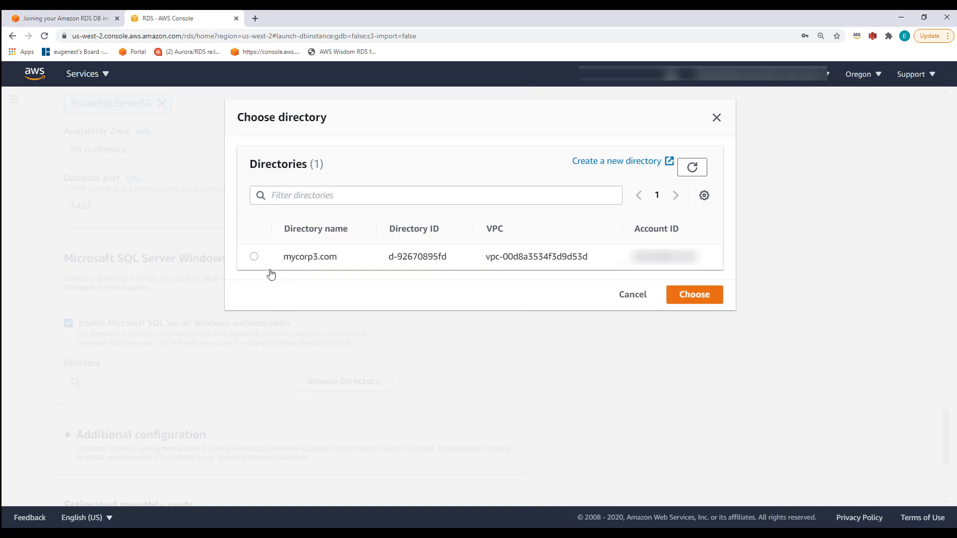
{"action": "left_click", "coordinate": [254, 258]}
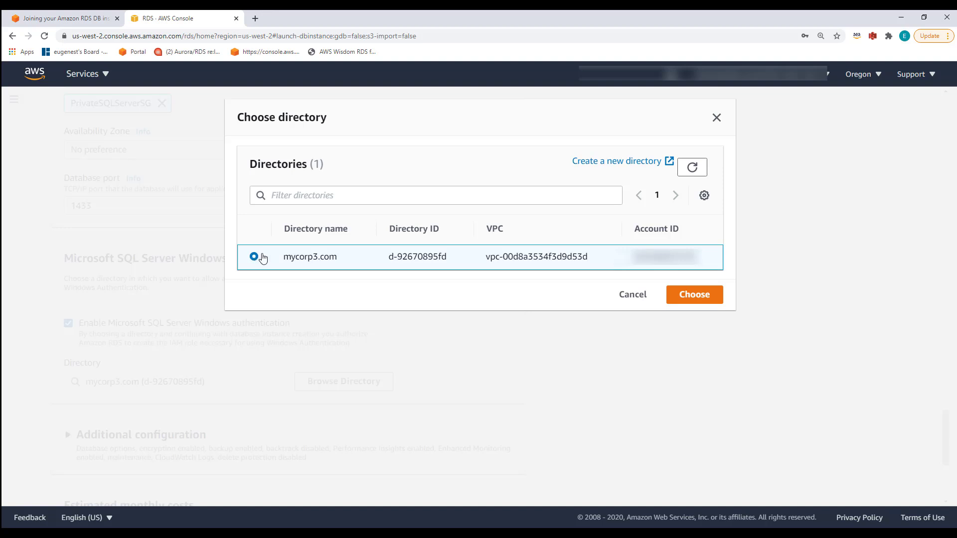
{"action": "left_click", "coordinate": [695, 295]}
- Turn off automatic backups and encryption in the database's additional configuration
{"action": "scroll", "coordinate": [387, 332], "scroll_direction": "down", "scroll_amount": 5}
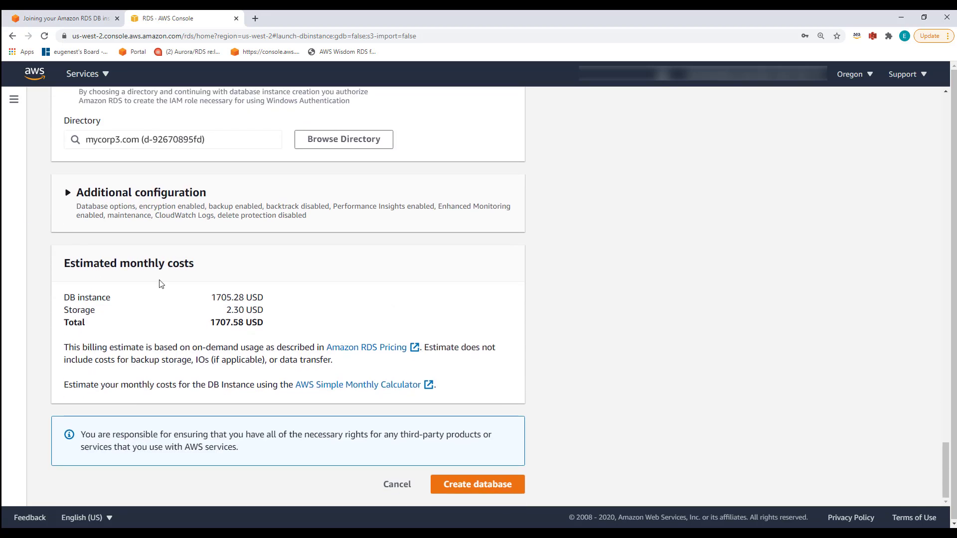
{"action": "left_click", "coordinate": [63, 198]}
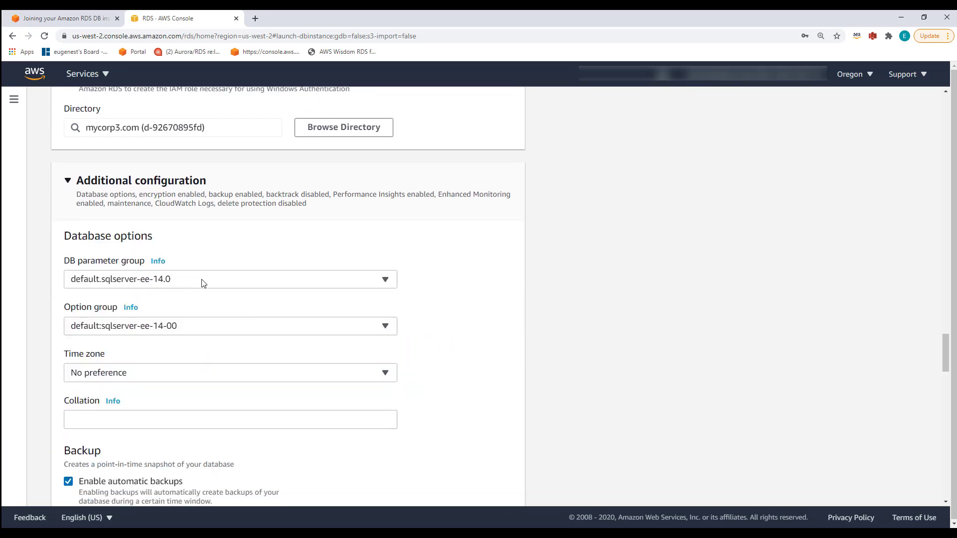
{"action": "scroll", "coordinate": [203, 283], "scroll_direction": "down", "scroll_amount": 4}
{"action": "scroll", "coordinate": [204, 282], "scroll_direction": "down", "scroll_amount": 3}
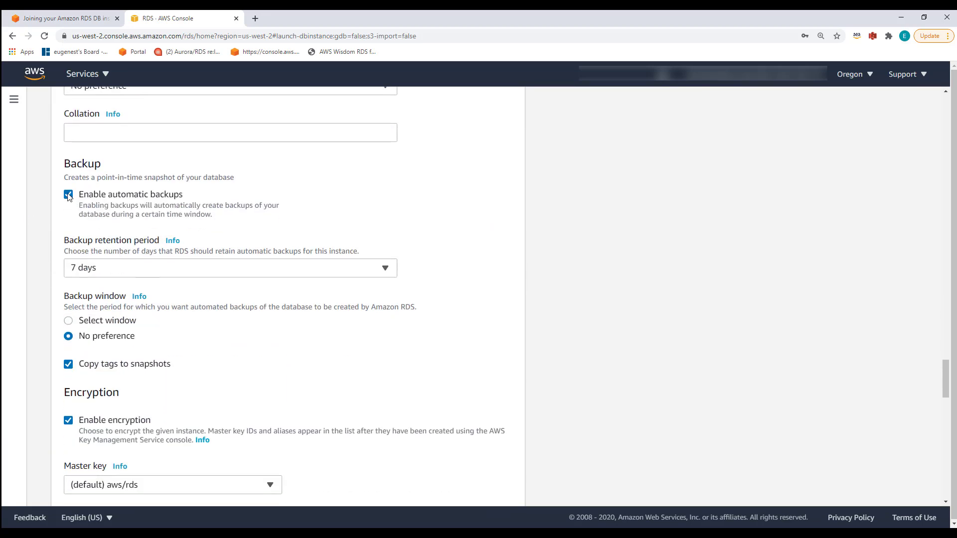
{"action": "left_click", "coordinate": [68, 196]}
{"action": "left_click", "coordinate": [94, 273]}
{"action": "scroll", "coordinate": [194, 274], "scroll_direction": "down", "scroll_amount": 1}
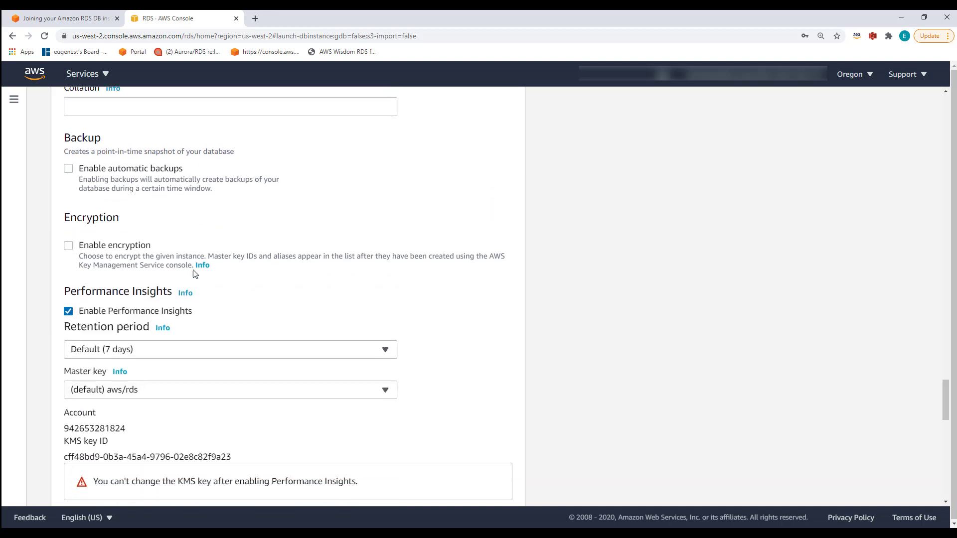
- Turn off Performance Insights and create the database
{"action": "scroll", "coordinate": [195, 275], "scroll_direction": "down", "scroll_amount": 3}
{"action": "left_click", "coordinate": [68, 189]}
{"action": "scroll", "coordinate": [287, 251], "scroll_direction": "down", "scroll_amount": 1}
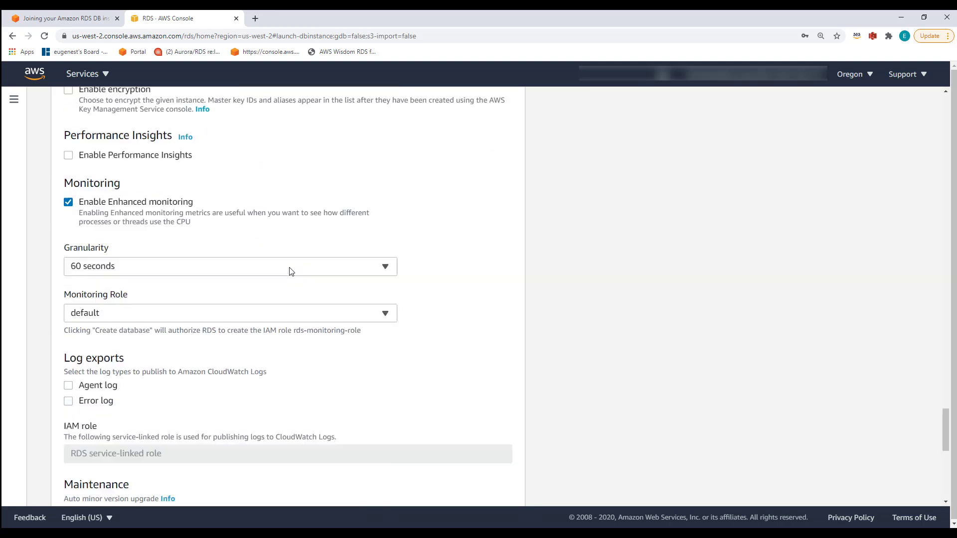
{"action": "scroll", "coordinate": [291, 271], "scroll_direction": "down", "scroll_amount": 9}
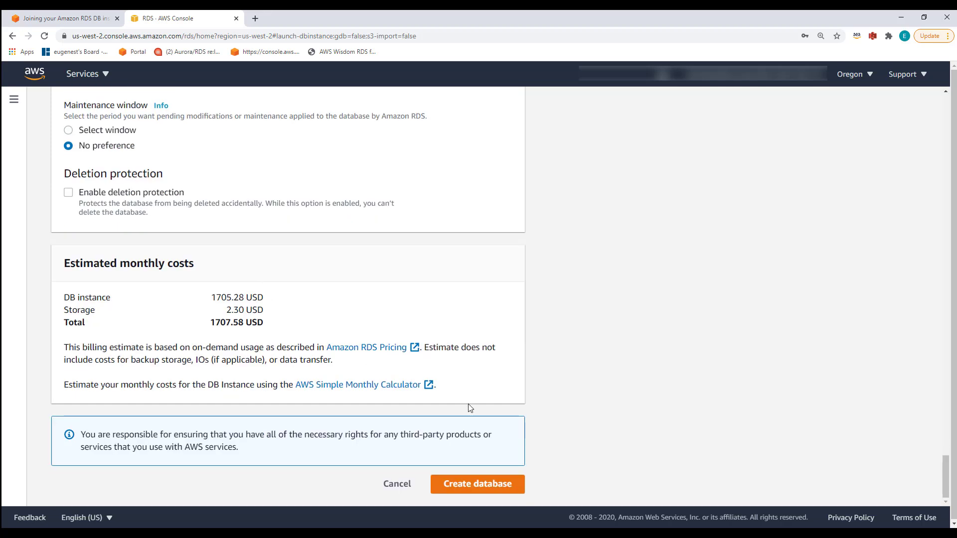
{"action": "left_click", "coordinate": [487, 488]}
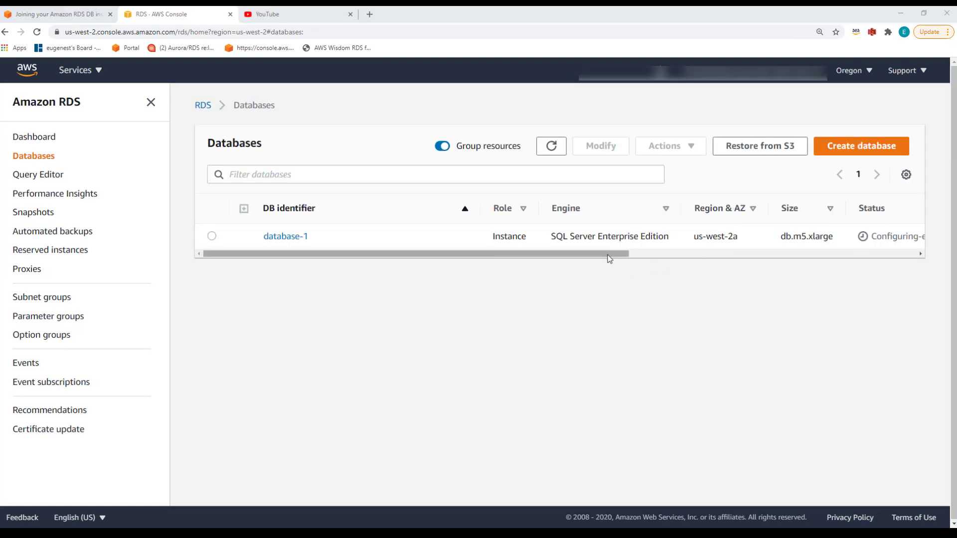
- Check the status of database-1 in the databases list
{"action": "left_click_drag", "start_coordinate": [608, 256], "coordinate": [607, 255]}
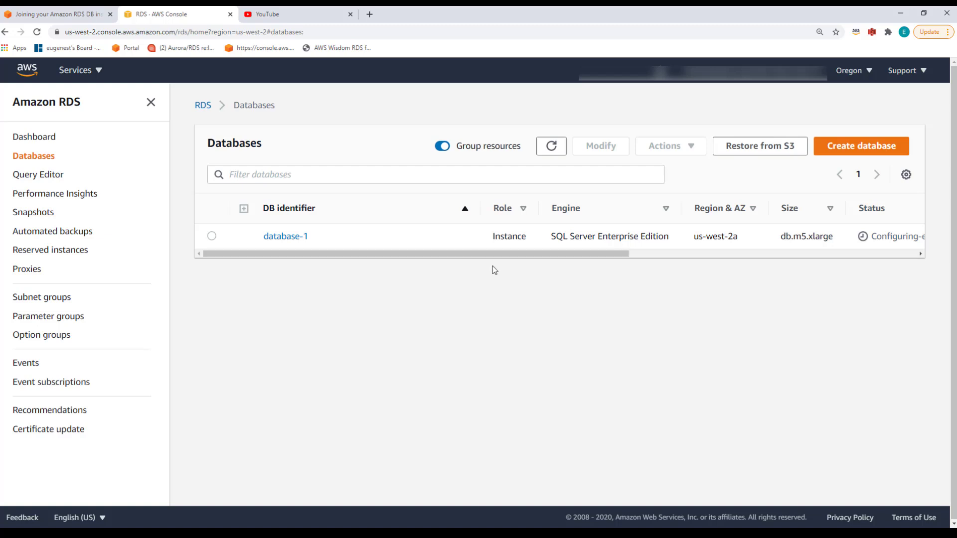
{"action": "left_click_drag", "start_coordinate": [493, 255], "coordinate": [623, 255]}
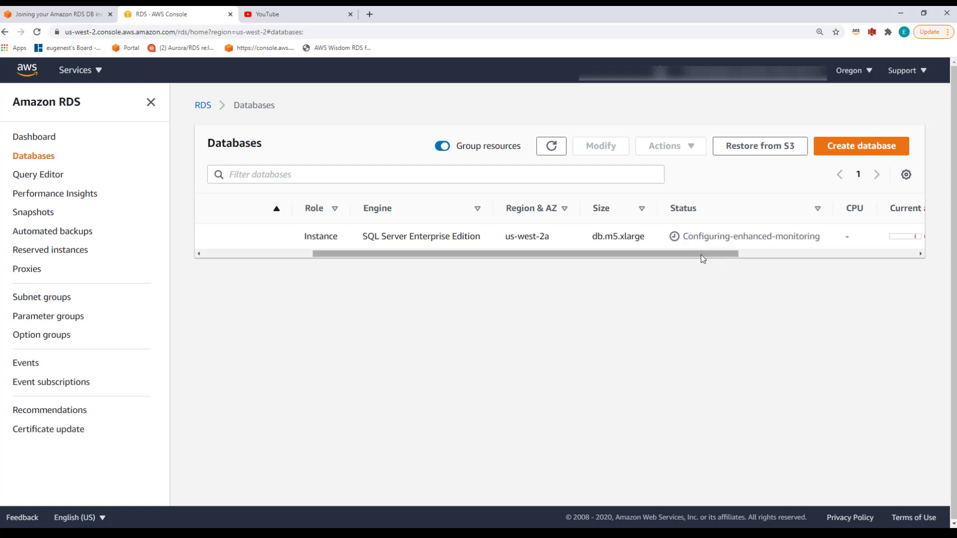
{"action": "left_click_drag", "start_coordinate": [701, 255], "coordinate": [262, 244]}
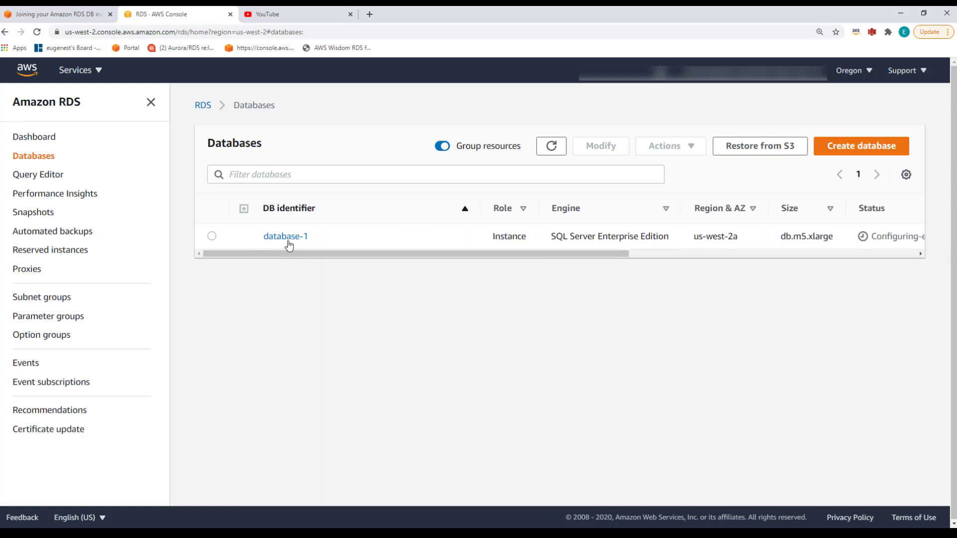
- Open the details of database-1 and check the directory and directory status under its security information
{"action": "left_click", "coordinate": [281, 237]}
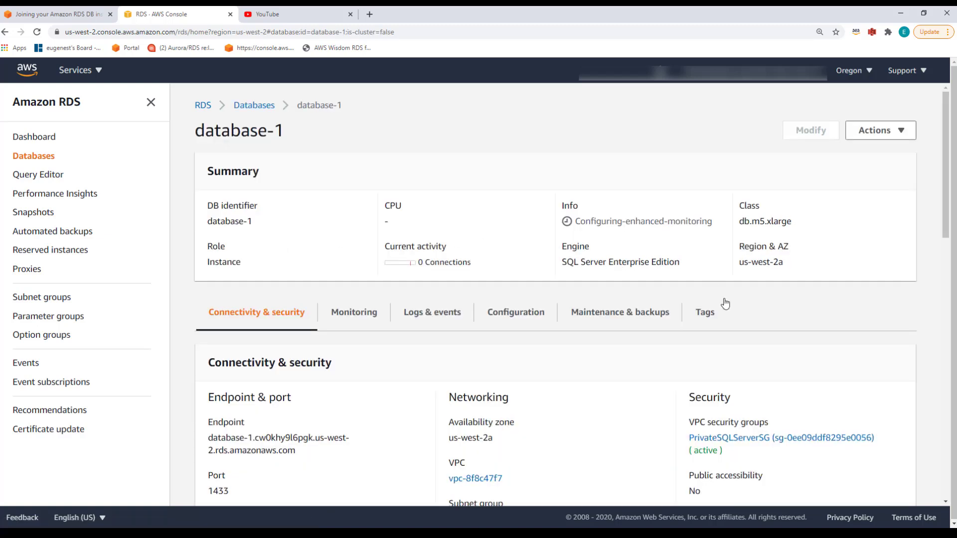
{"action": "scroll", "coordinate": [738, 323], "scroll_direction": "down", "scroll_amount": 5}
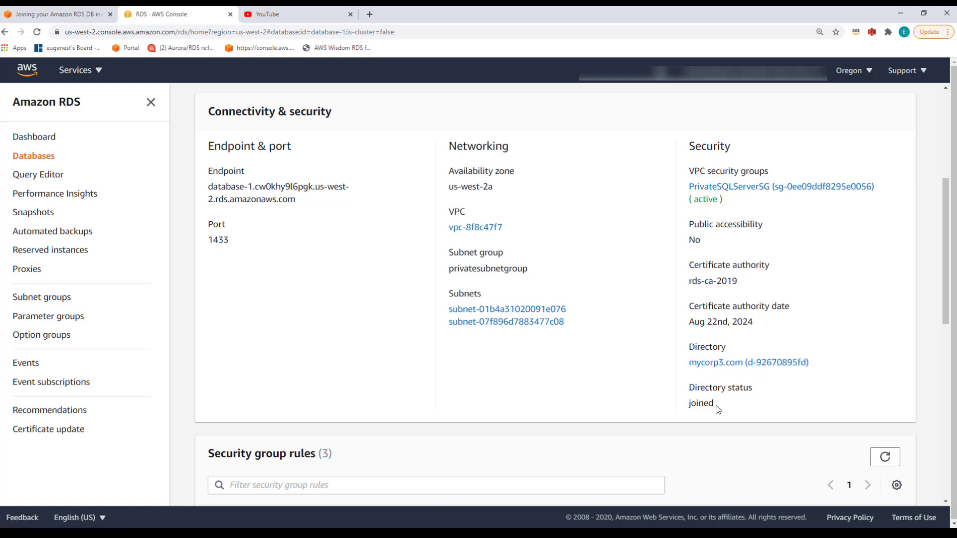
{"action": "left_click_drag", "start_coordinate": [717, 406], "coordinate": [682, 406]}
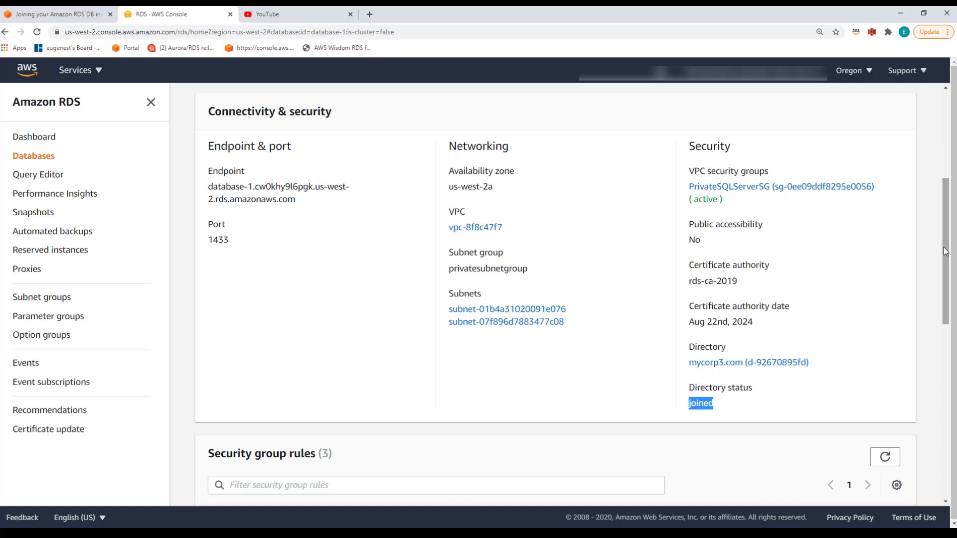
{"action": "left_click_drag", "start_coordinate": [945, 247], "coordinate": [949, 210]}
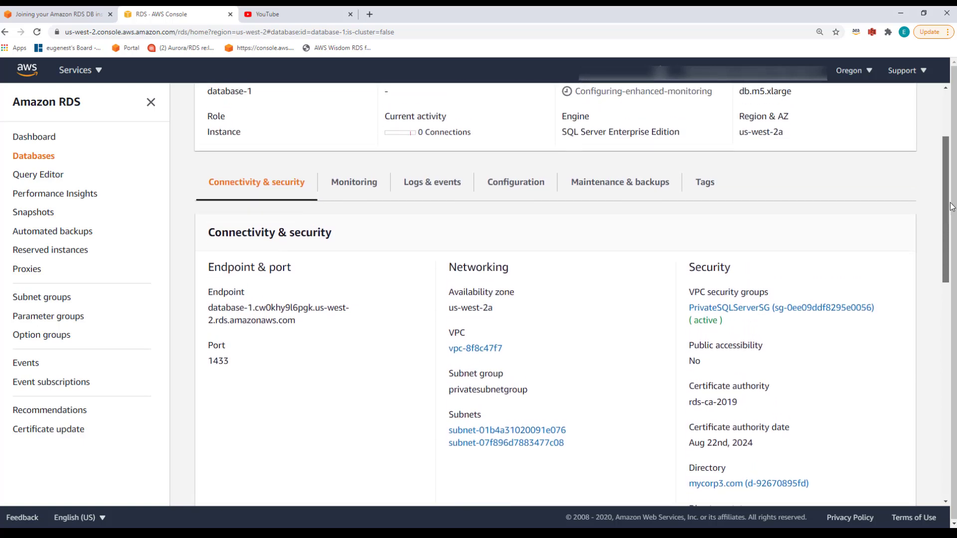